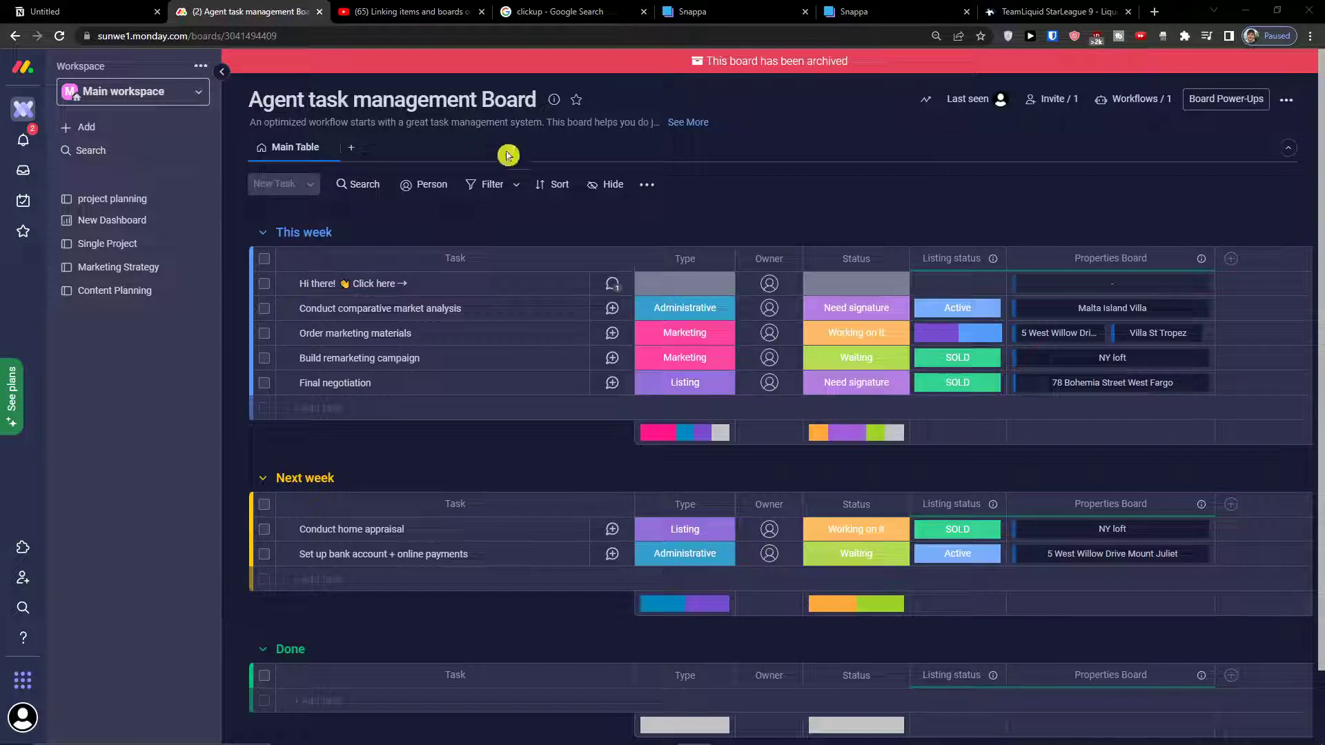
# Step: Open the Template center from the workspace's Add menu
pyautogui.click(180, 125)
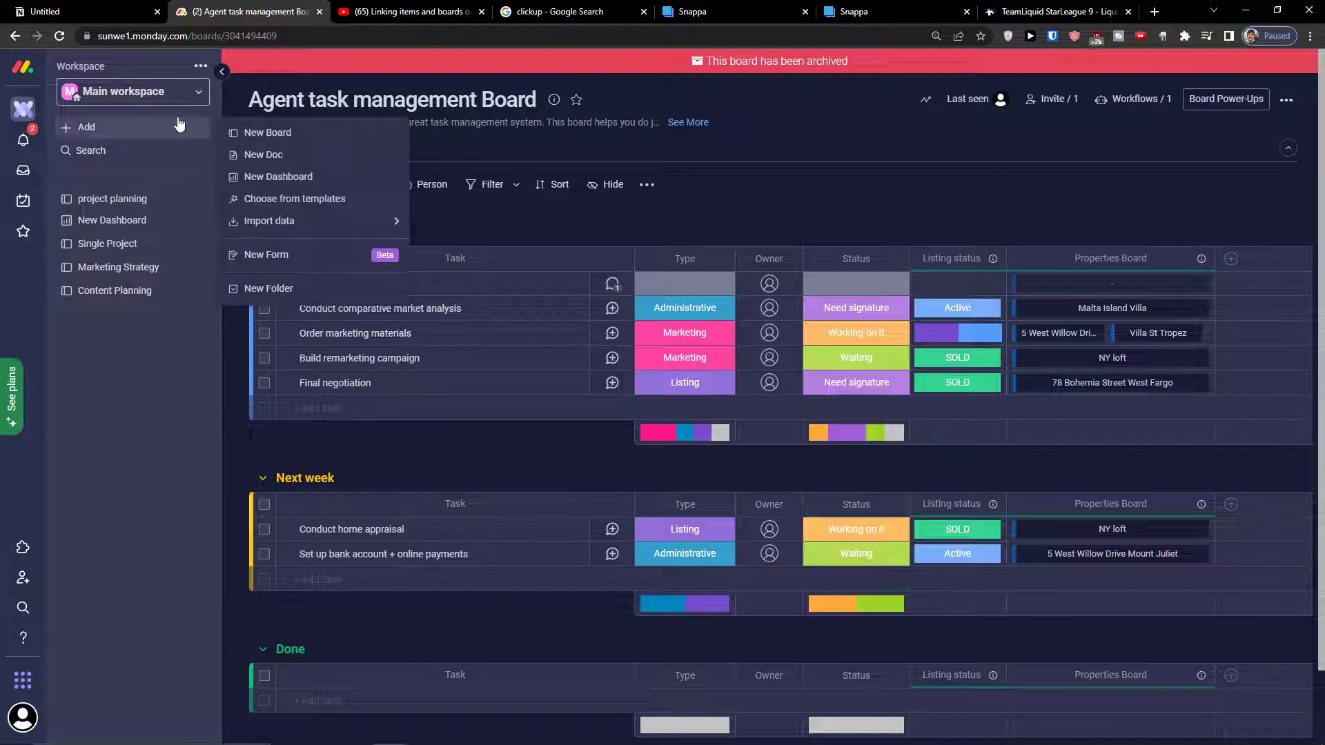
pyautogui.click(258, 201)
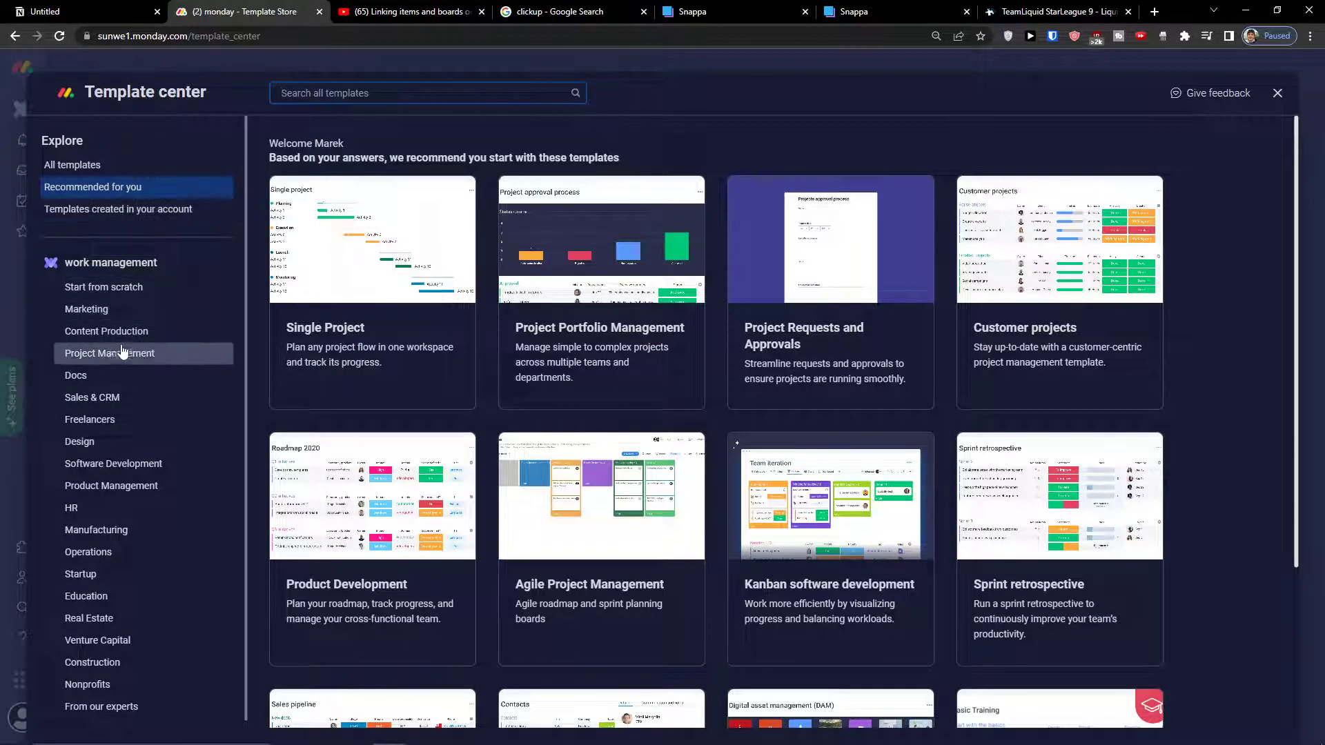
# Step: Create new boards from the Content Production category's Content Planning template
pyautogui.click(88, 334)
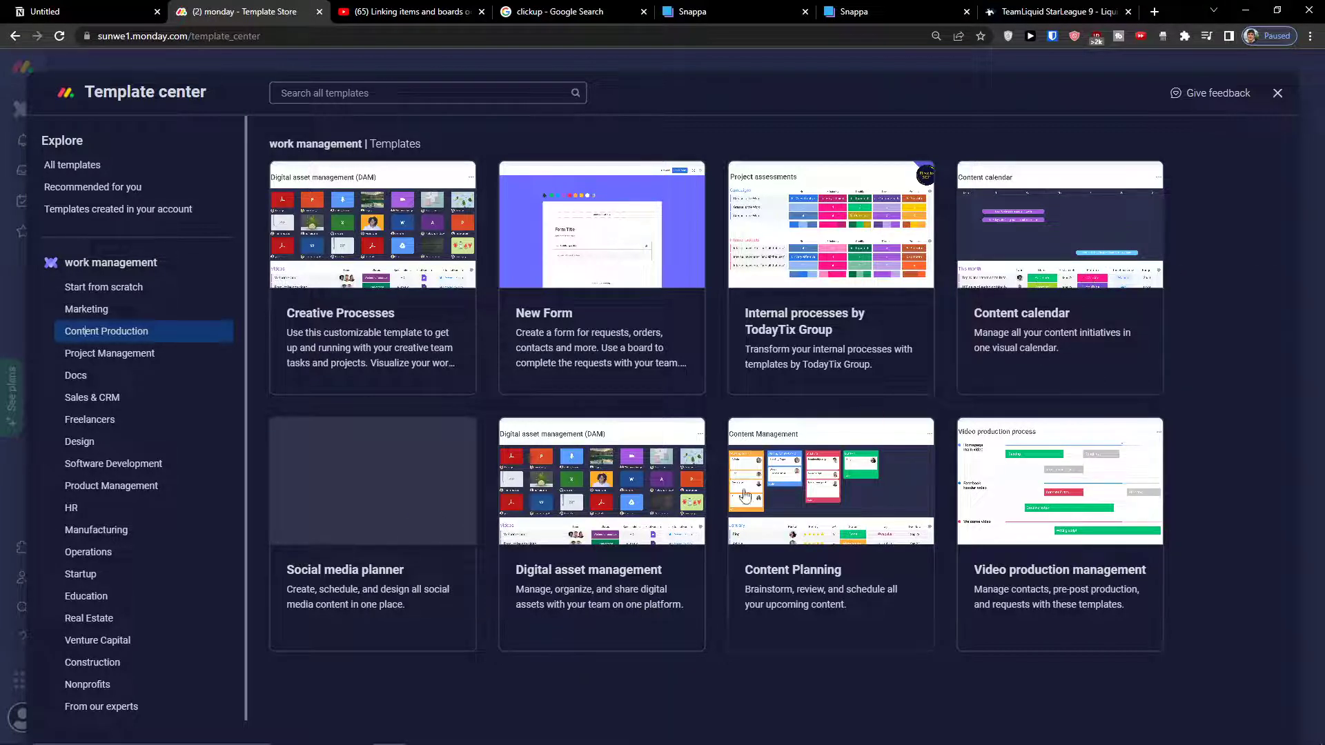
pyautogui.click(777, 508)
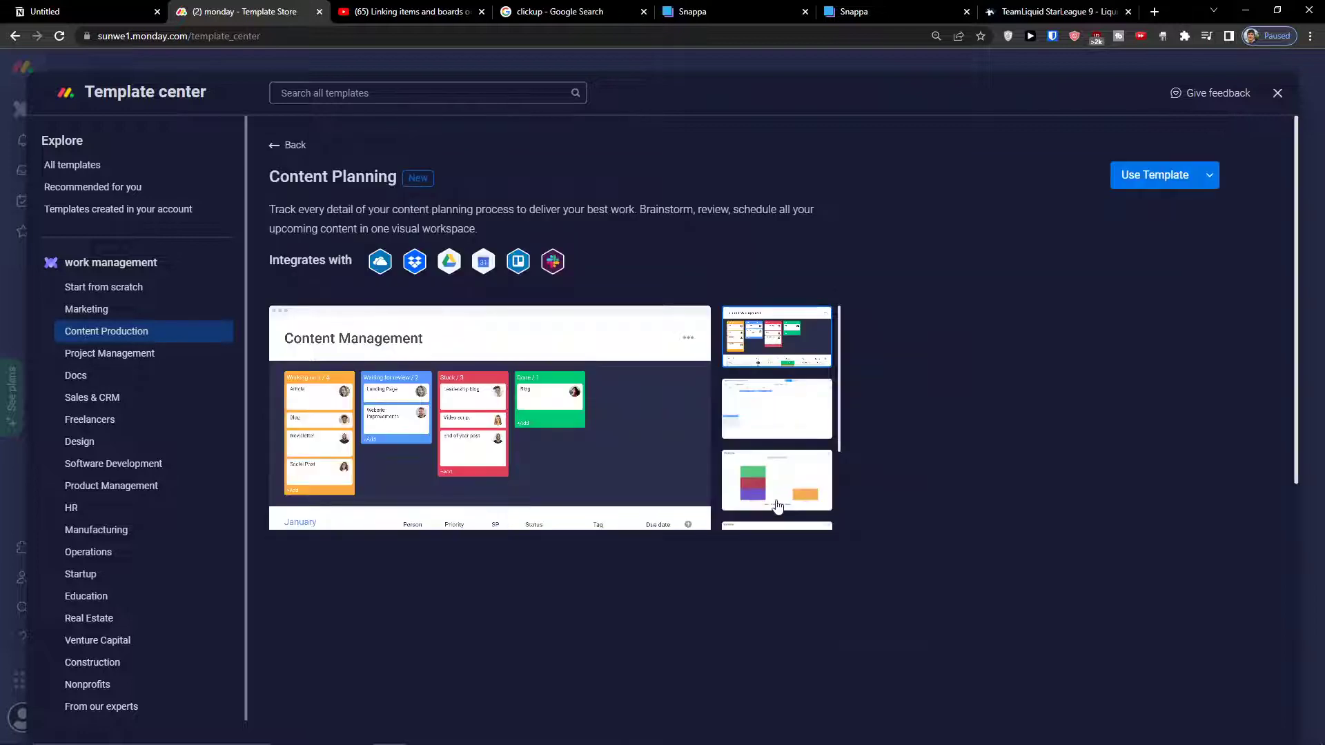
pyautogui.click(1154, 177)
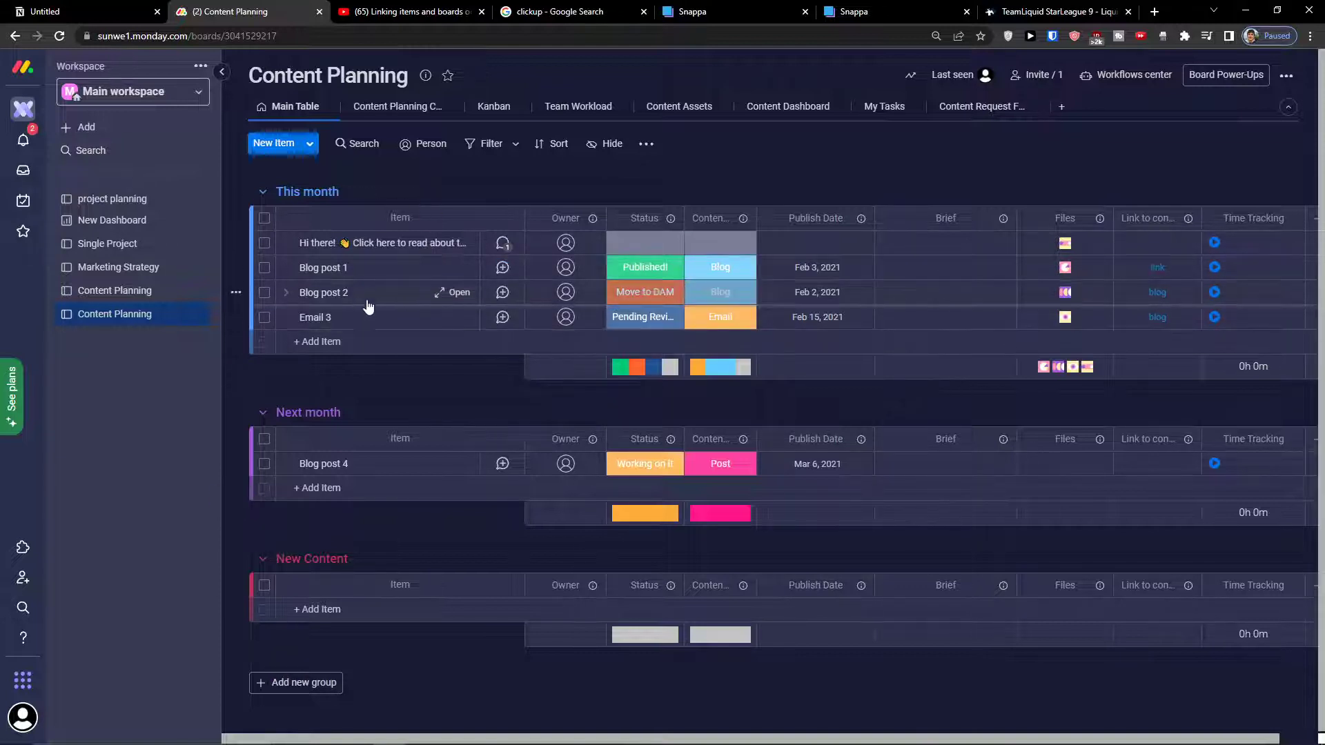
# Step: Add a Youtube Video item to This month, assign its owner, and expand its subitems
pyautogui.click(322, 342)
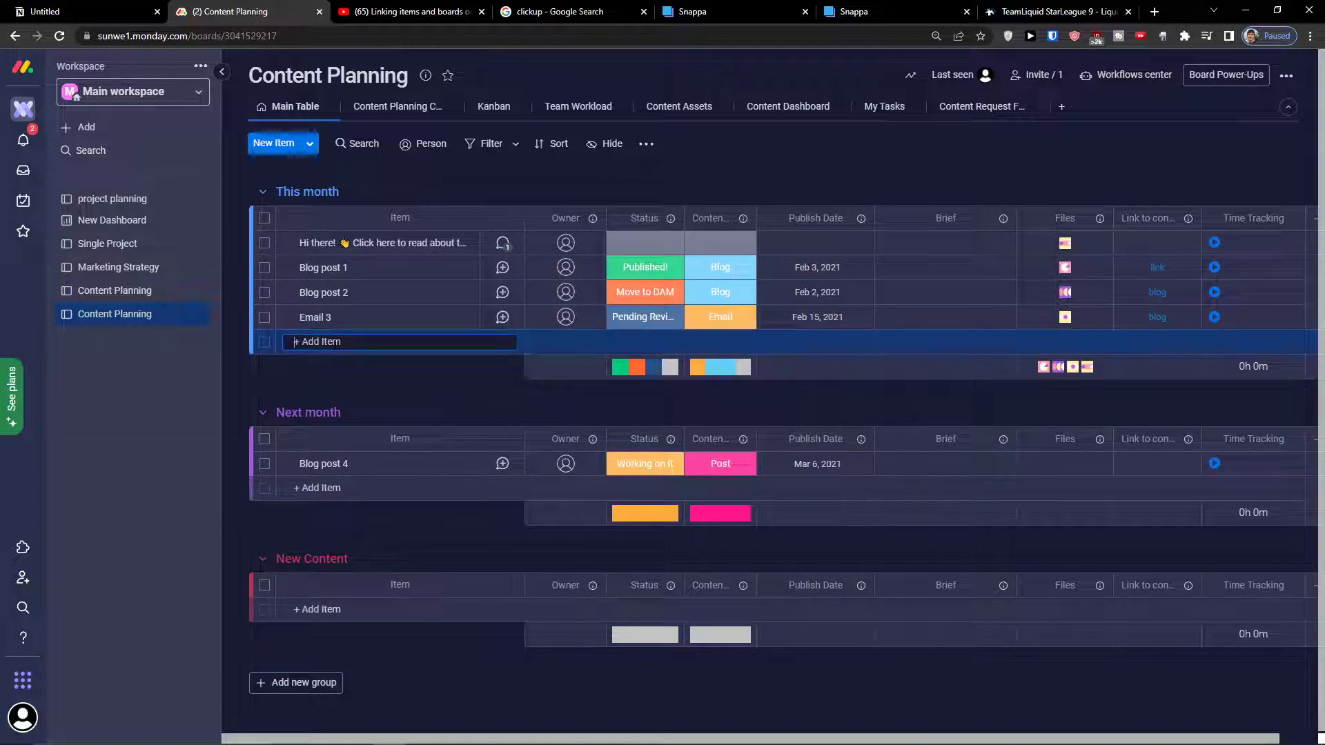
pyautogui.write('yYout')
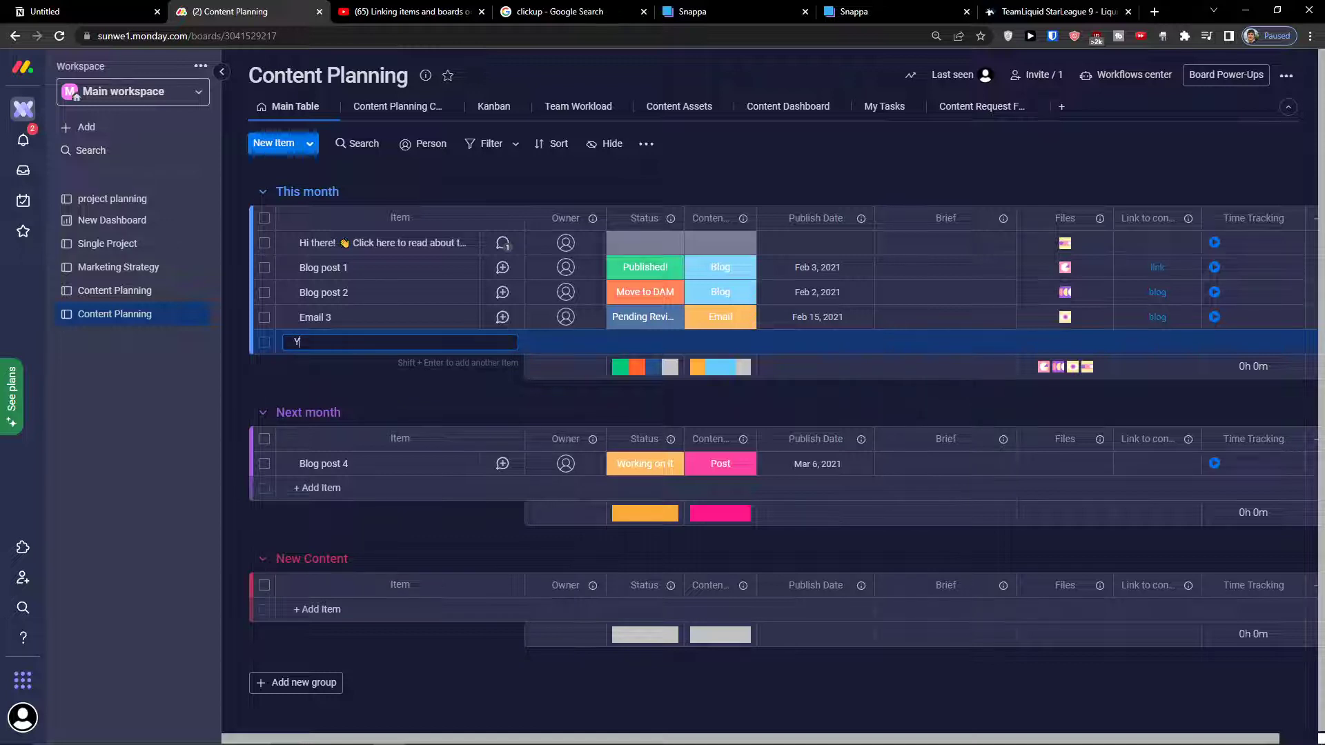
pyautogui.write('ube Video')
pyautogui.press('Return')
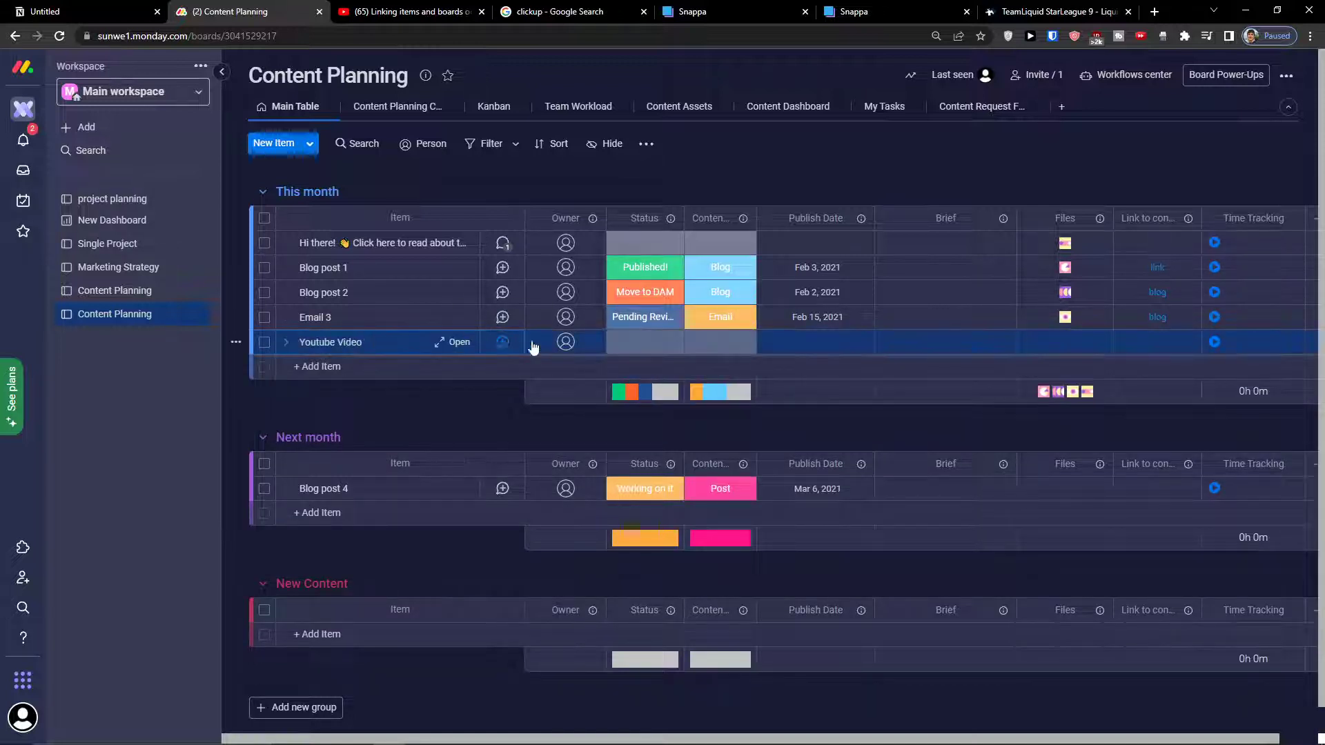
pyautogui.click(565, 343)
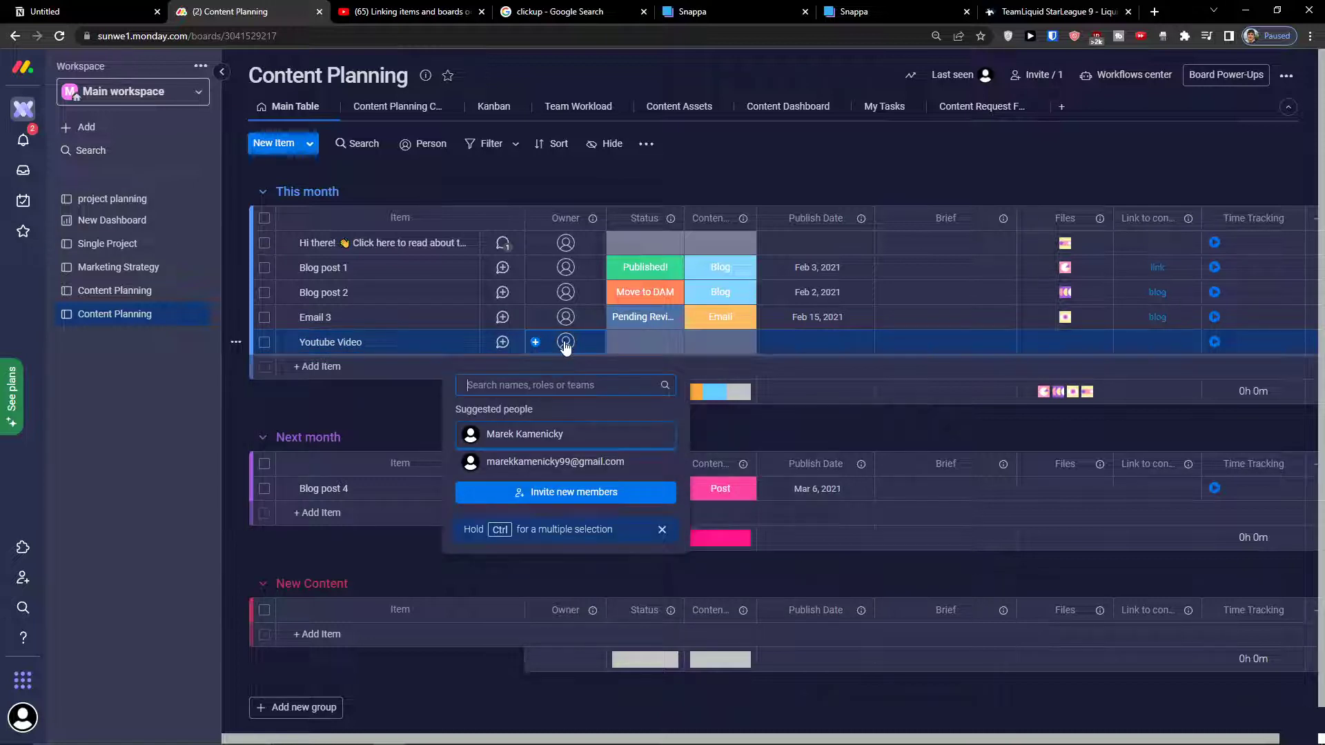
pyautogui.click(548, 467)
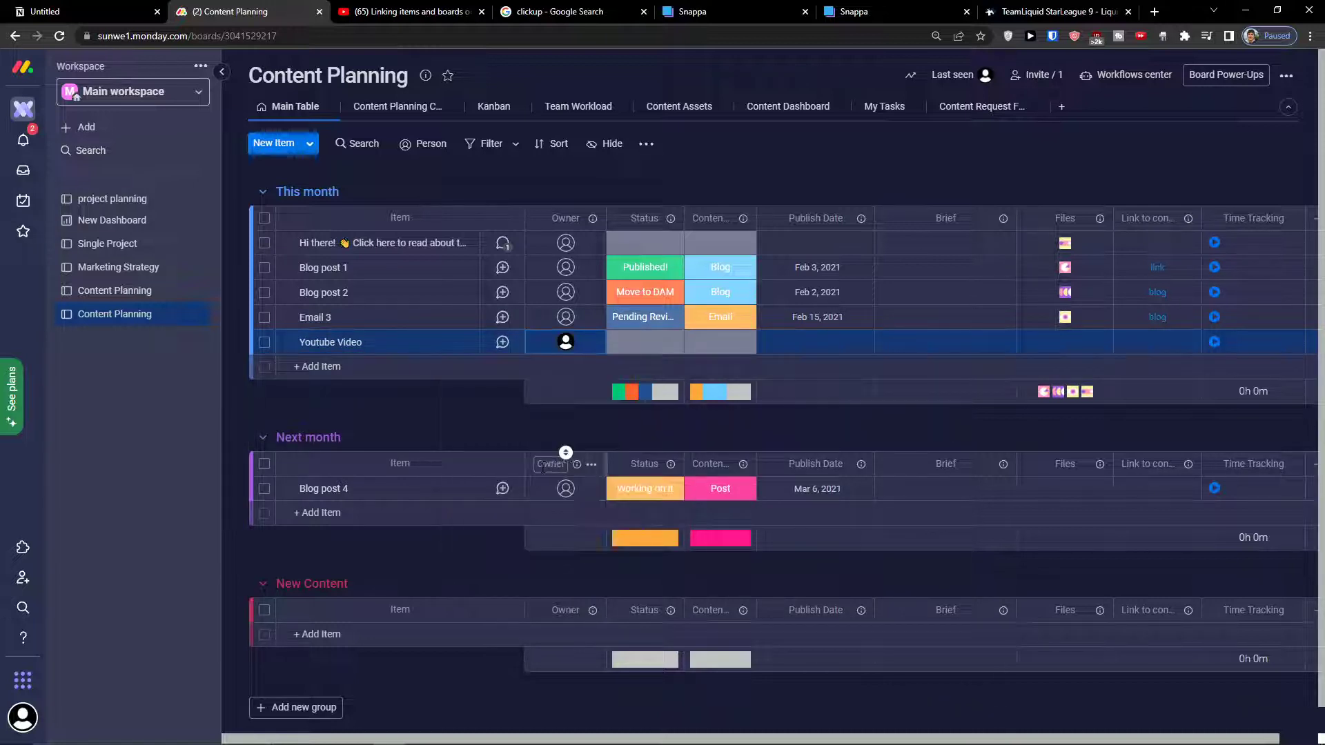
pyautogui.click(287, 343)
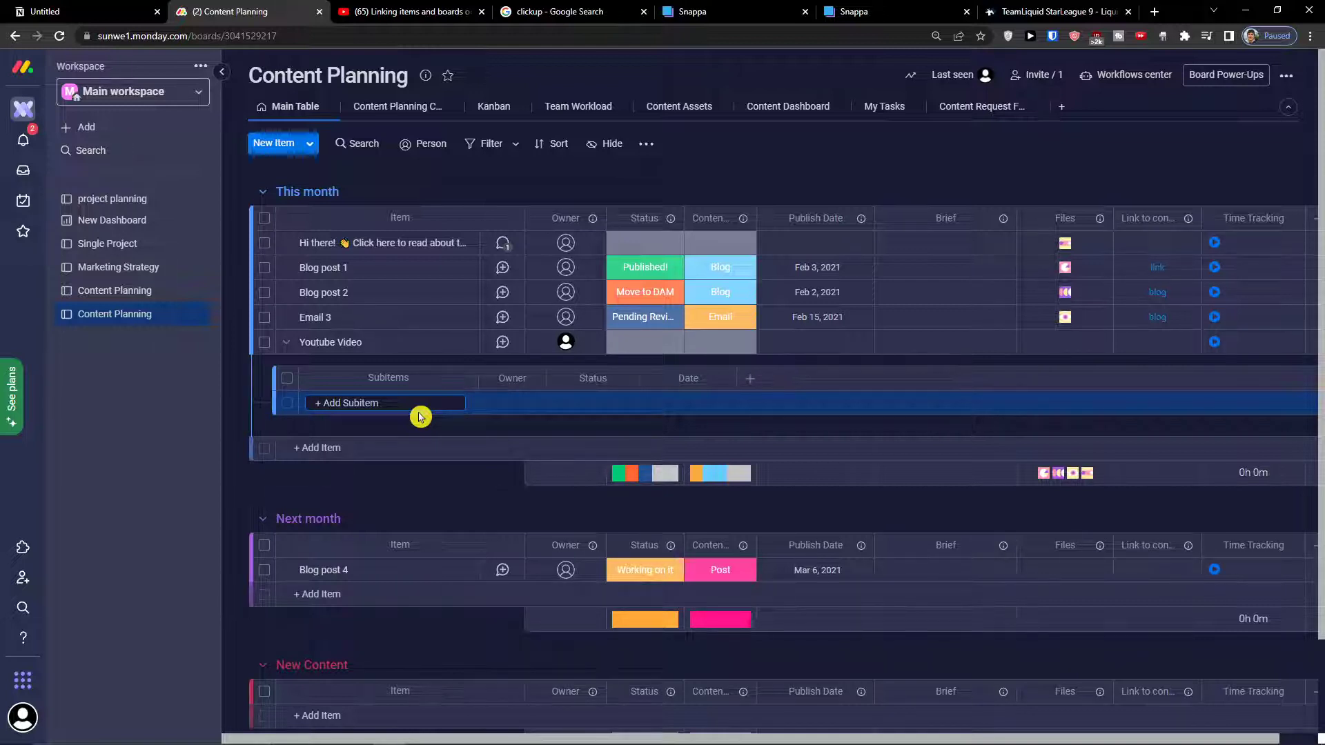
# Step: Add a new Preparing status label and set Youtube Video's status to it
pyautogui.click(286, 343)
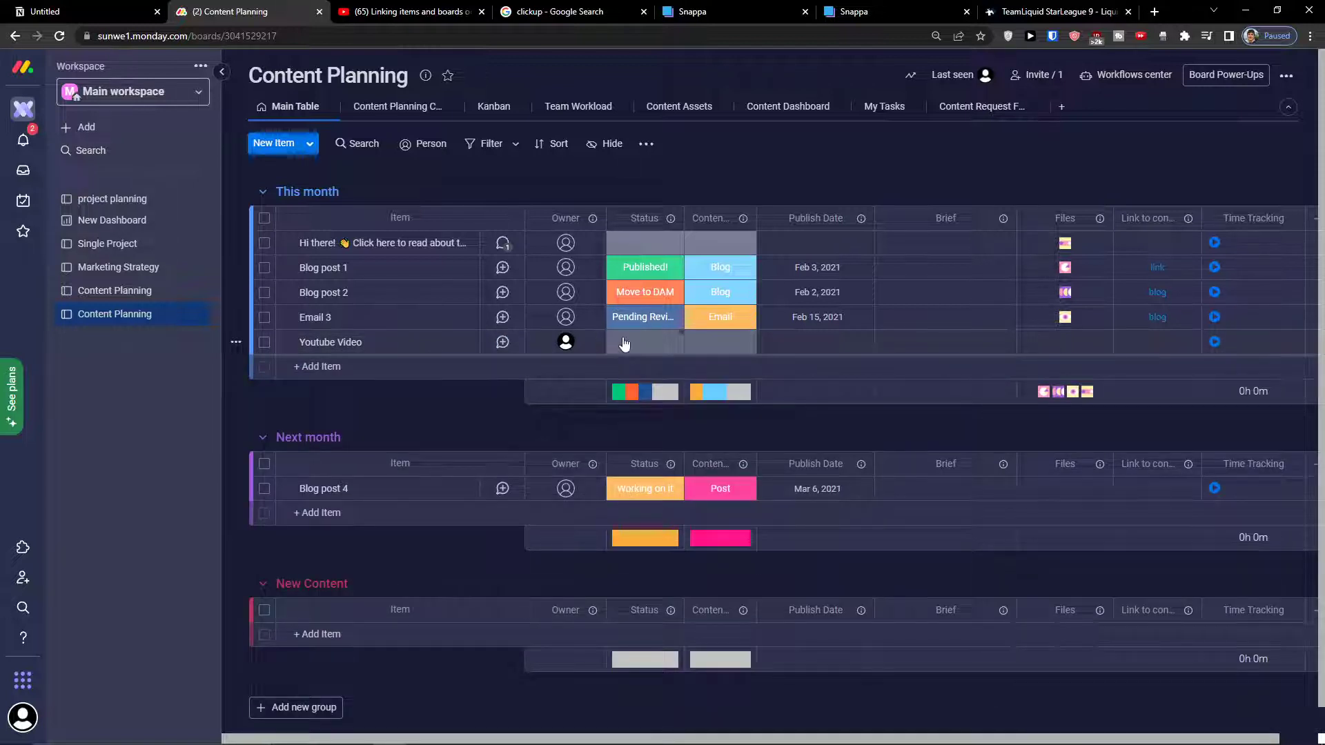
pyautogui.click(636, 344)
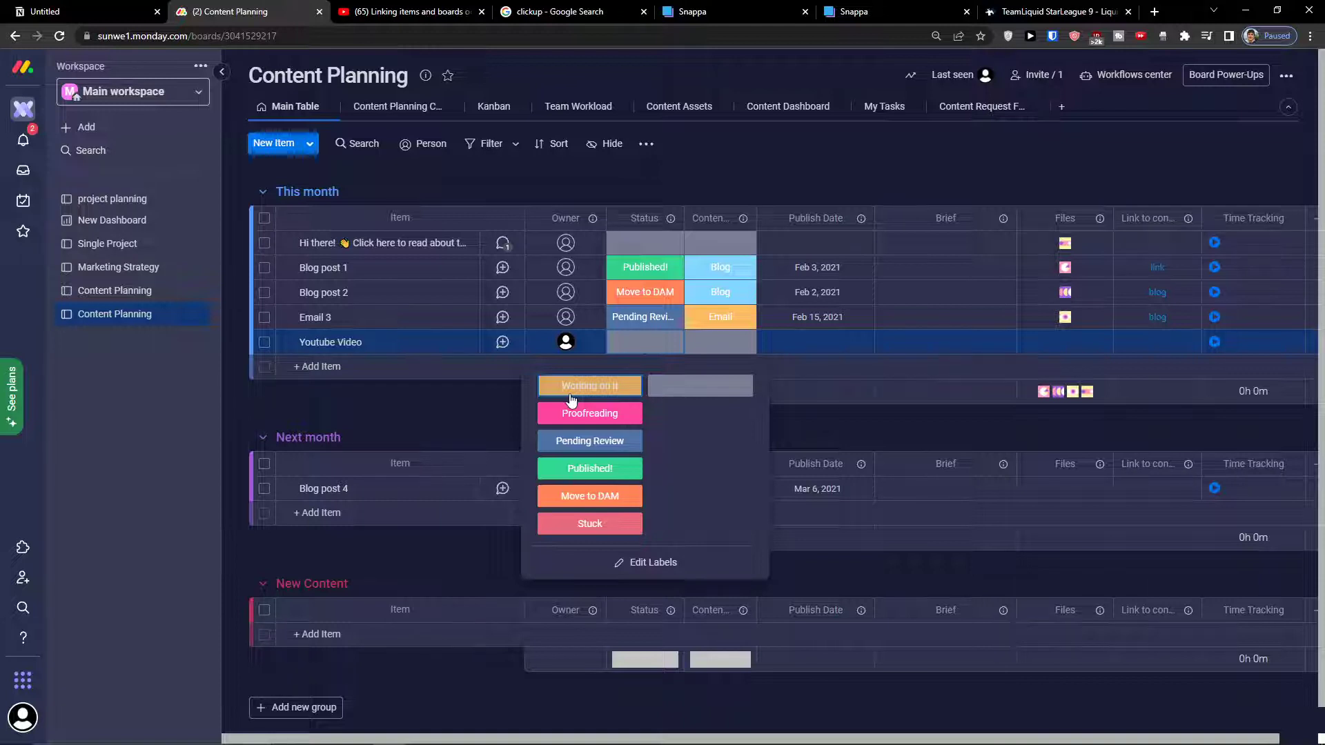
pyautogui.click(636, 564)
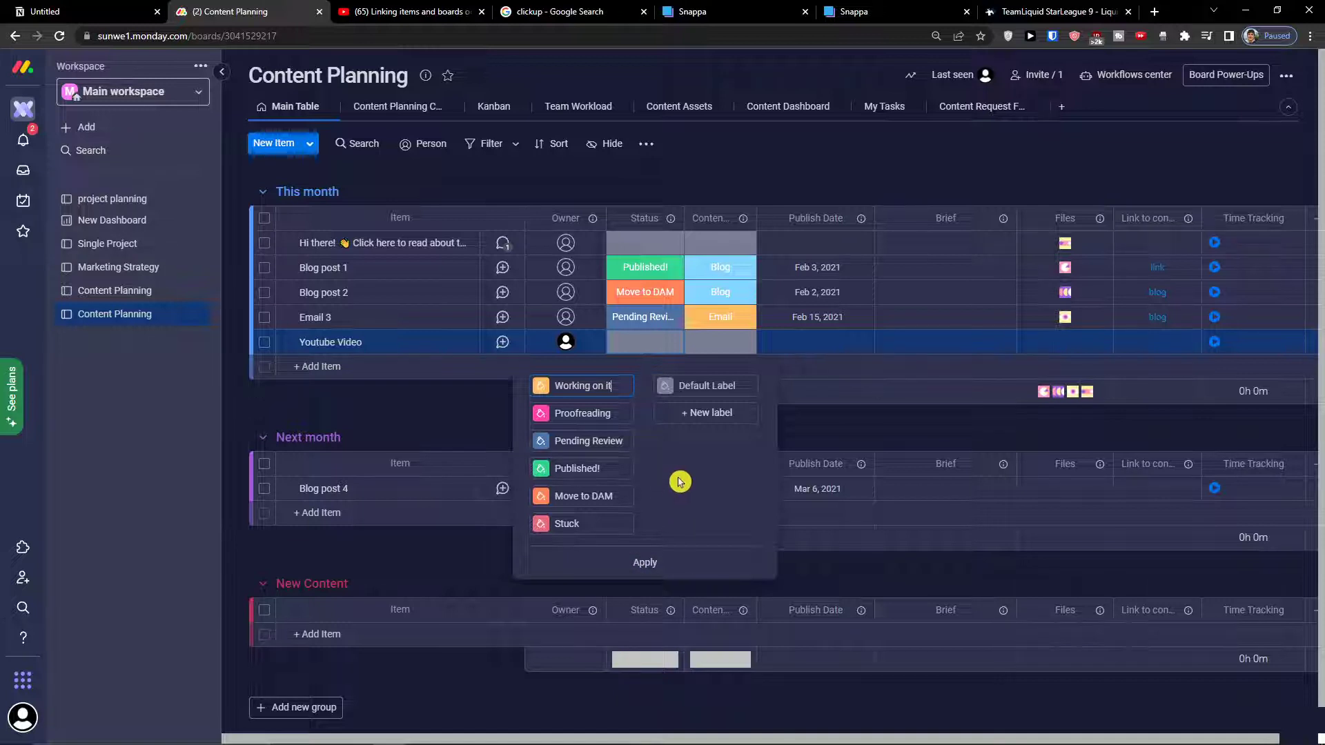
pyautogui.click(699, 415)
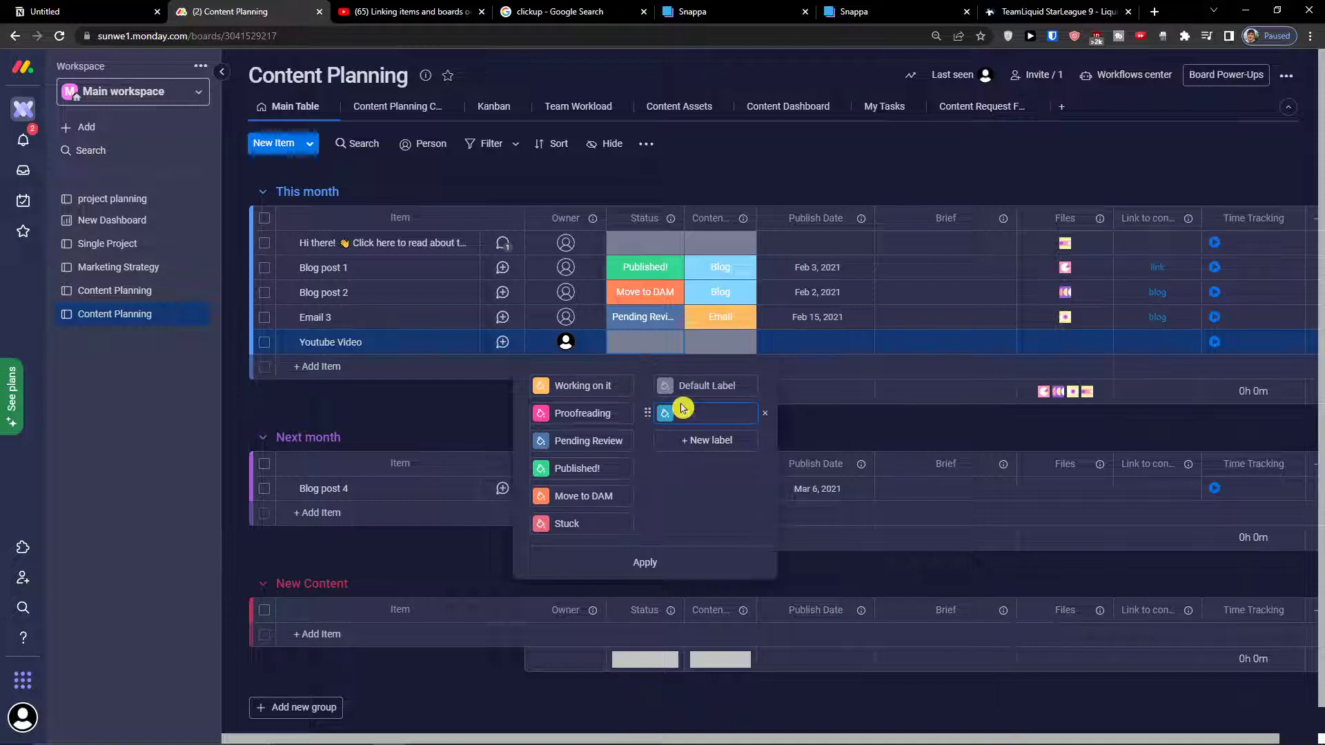
pyautogui.write('Bit')
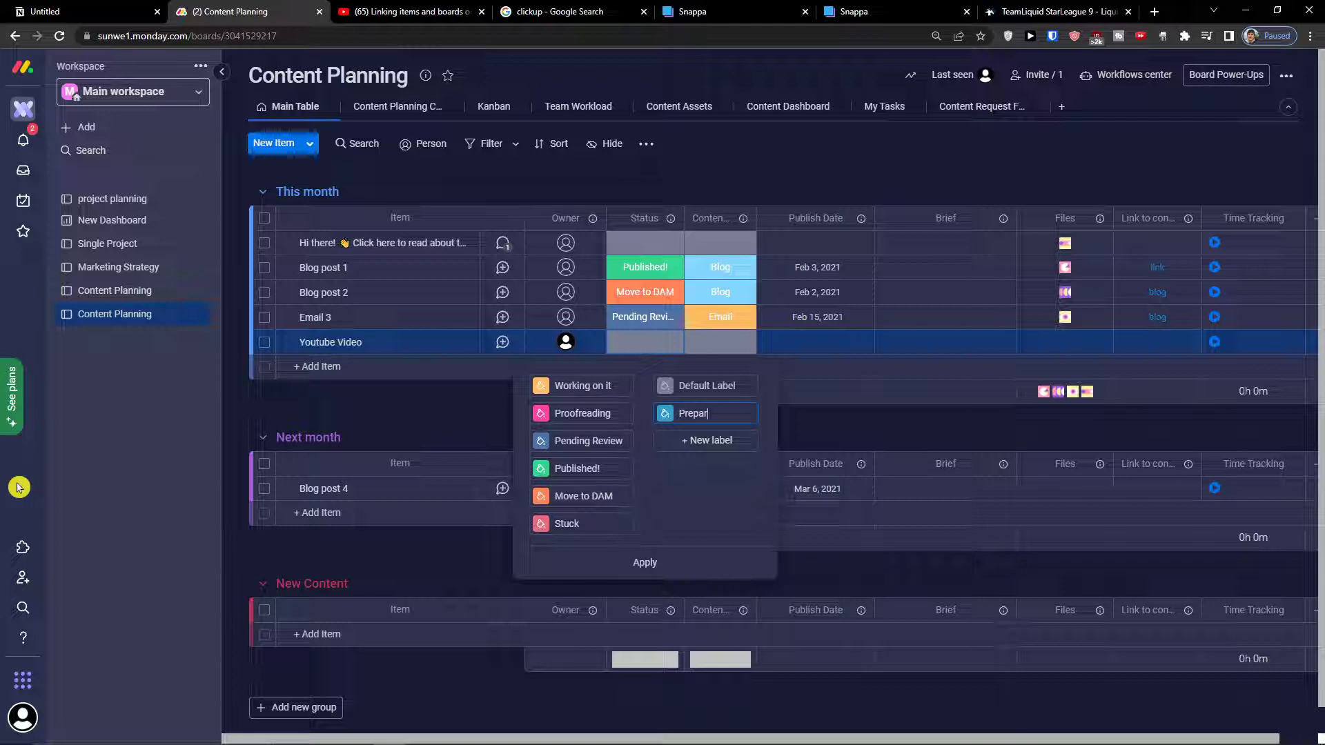
pyautogui.click(643, 563)
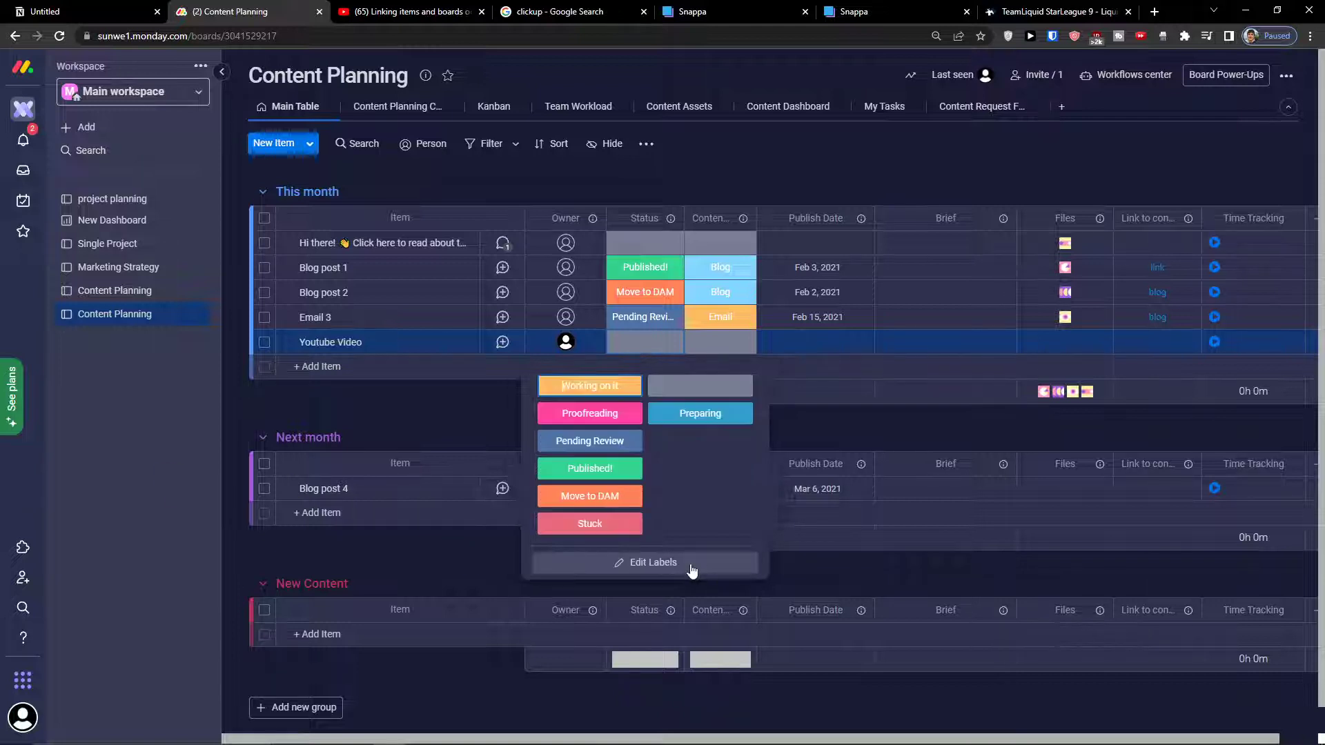
pyautogui.click(712, 414)
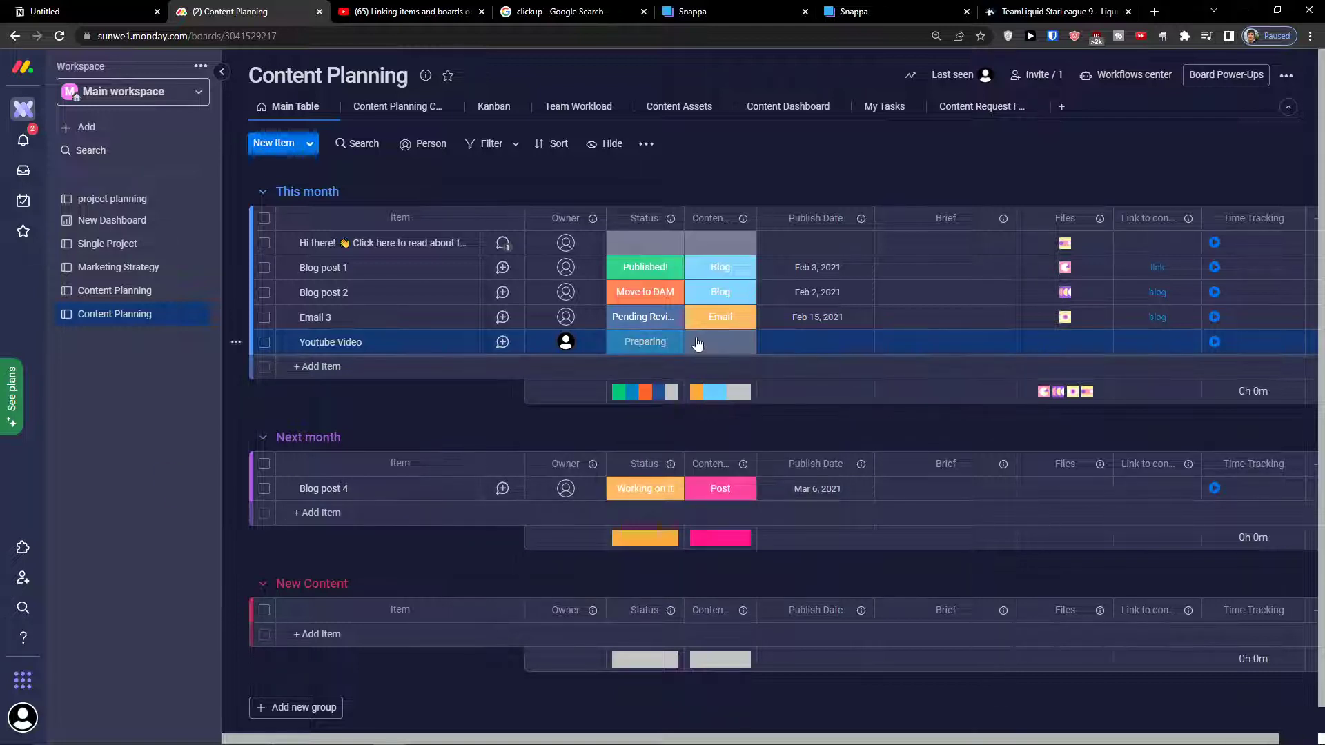
# Step: Add a new Video label to the content-type column without selecting it
pyautogui.click(697, 343)
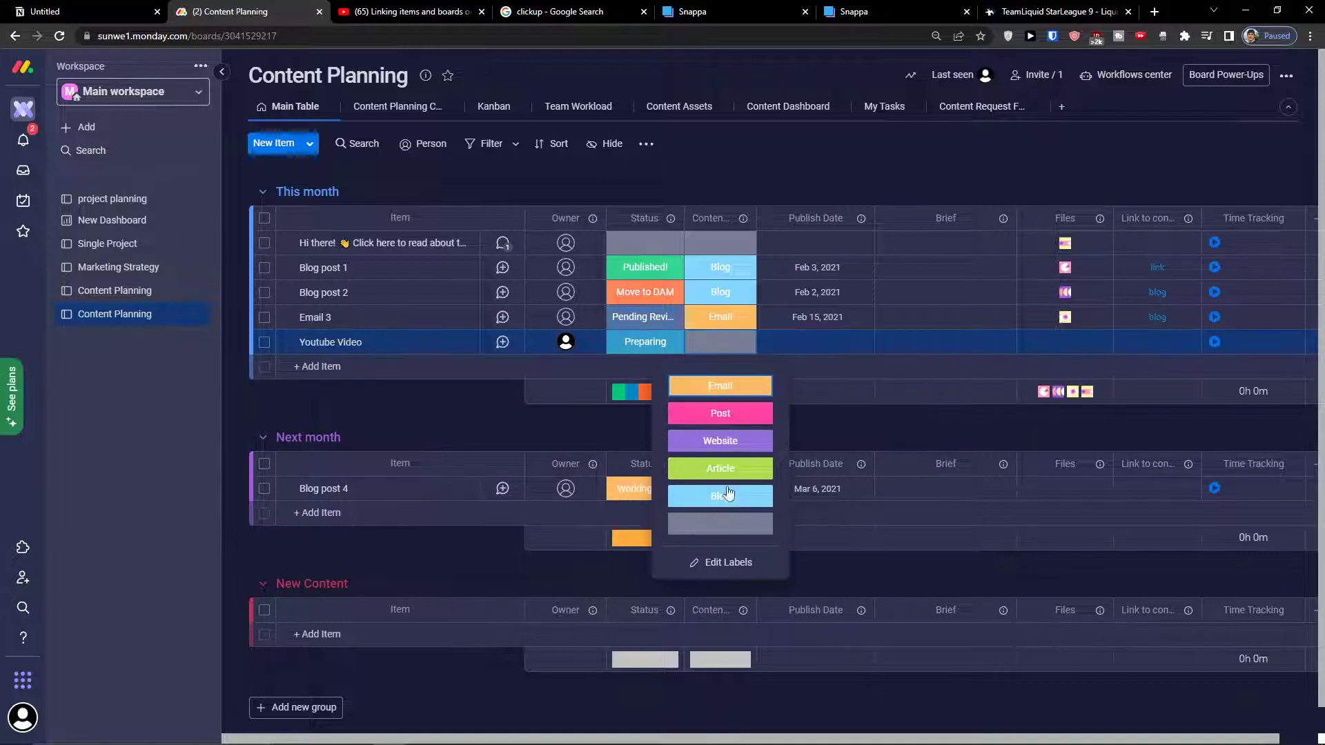
pyautogui.click(697, 562)
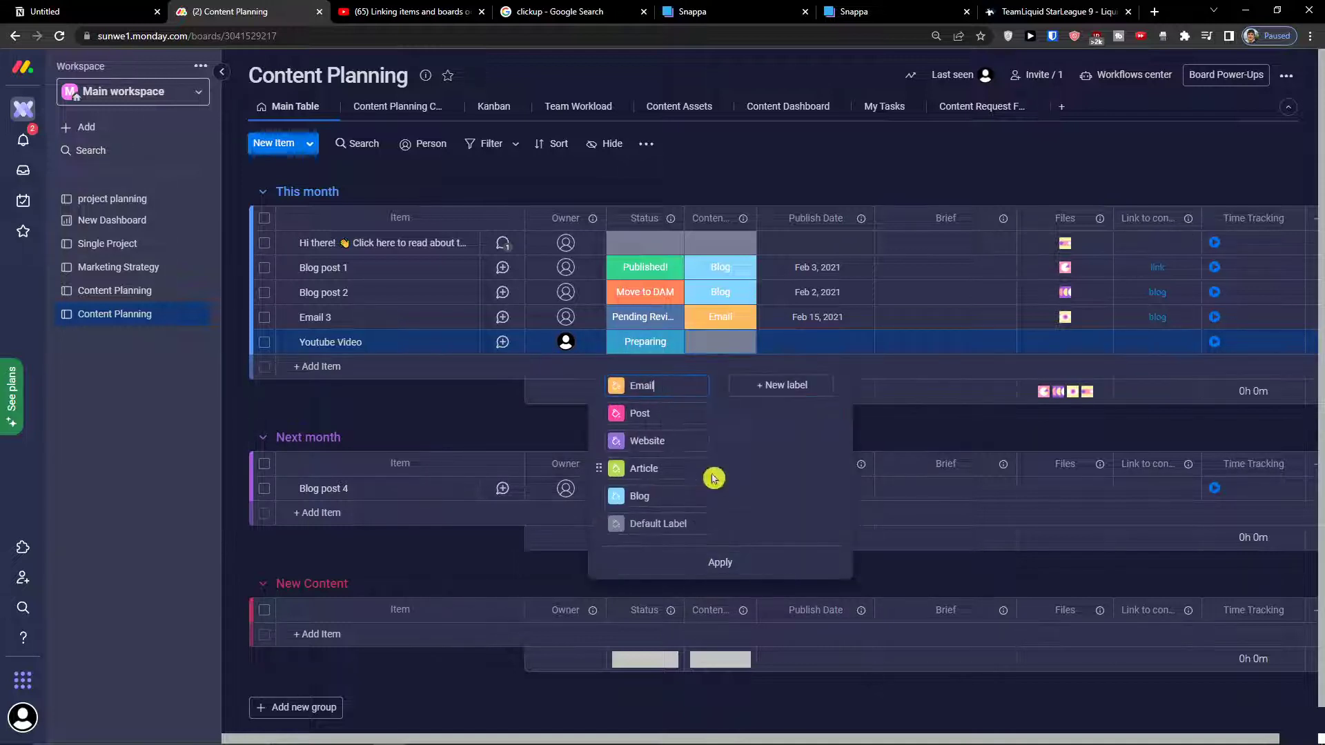
pyautogui.click(787, 388)
pyautogui.write('Video')
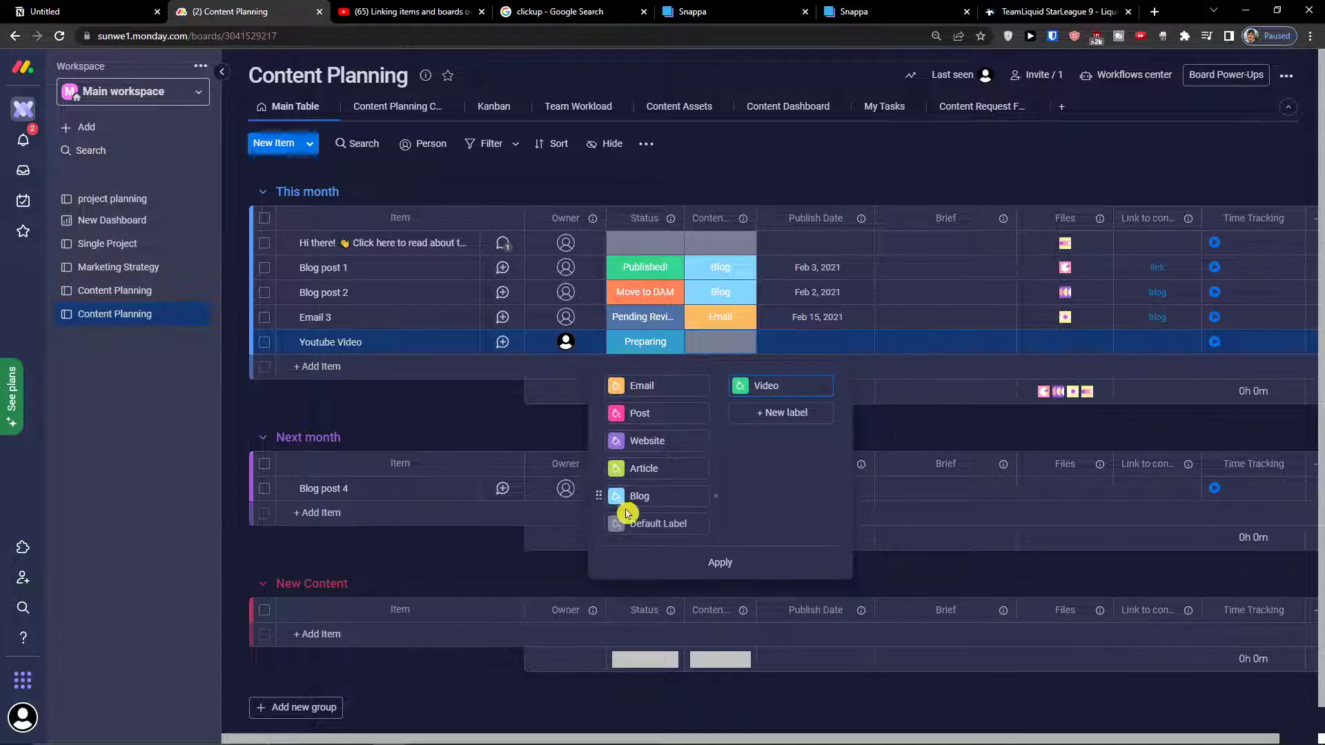
pyautogui.click(717, 562)
pyautogui.click(816, 363)
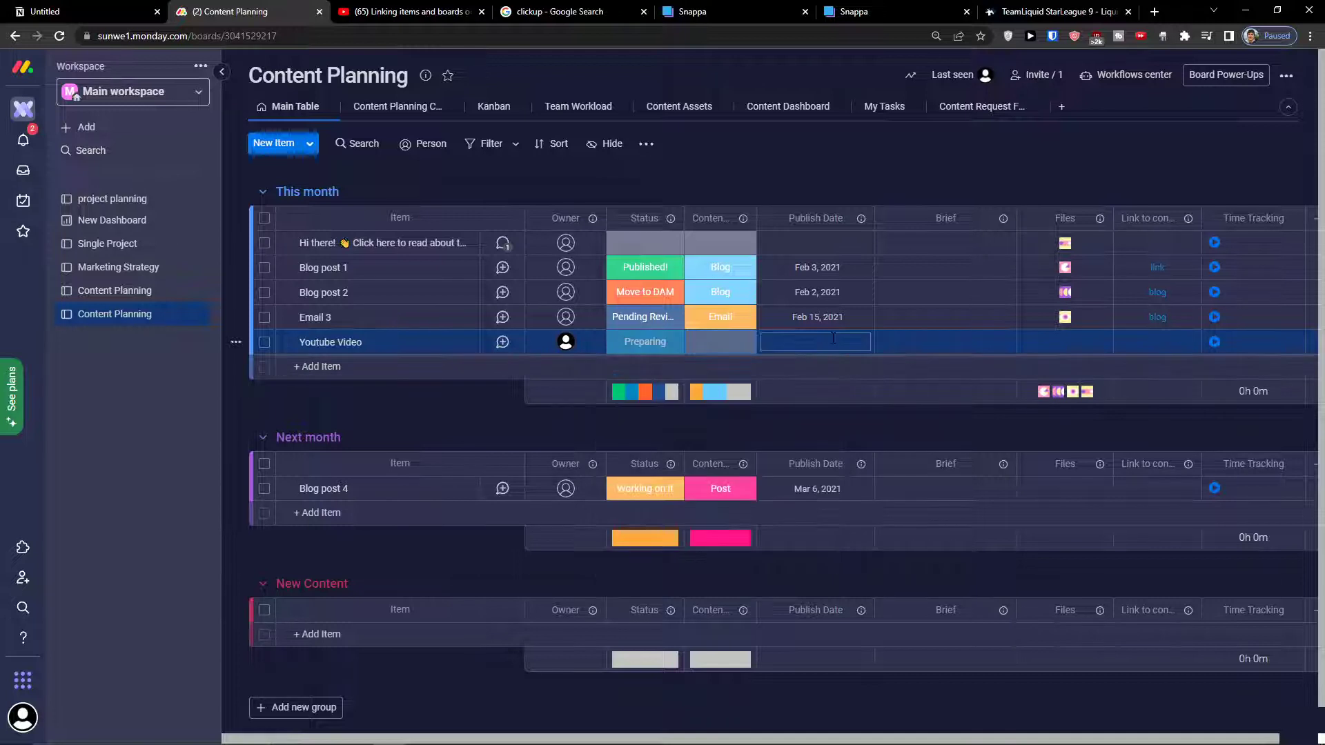
pyautogui.click(886, 346)
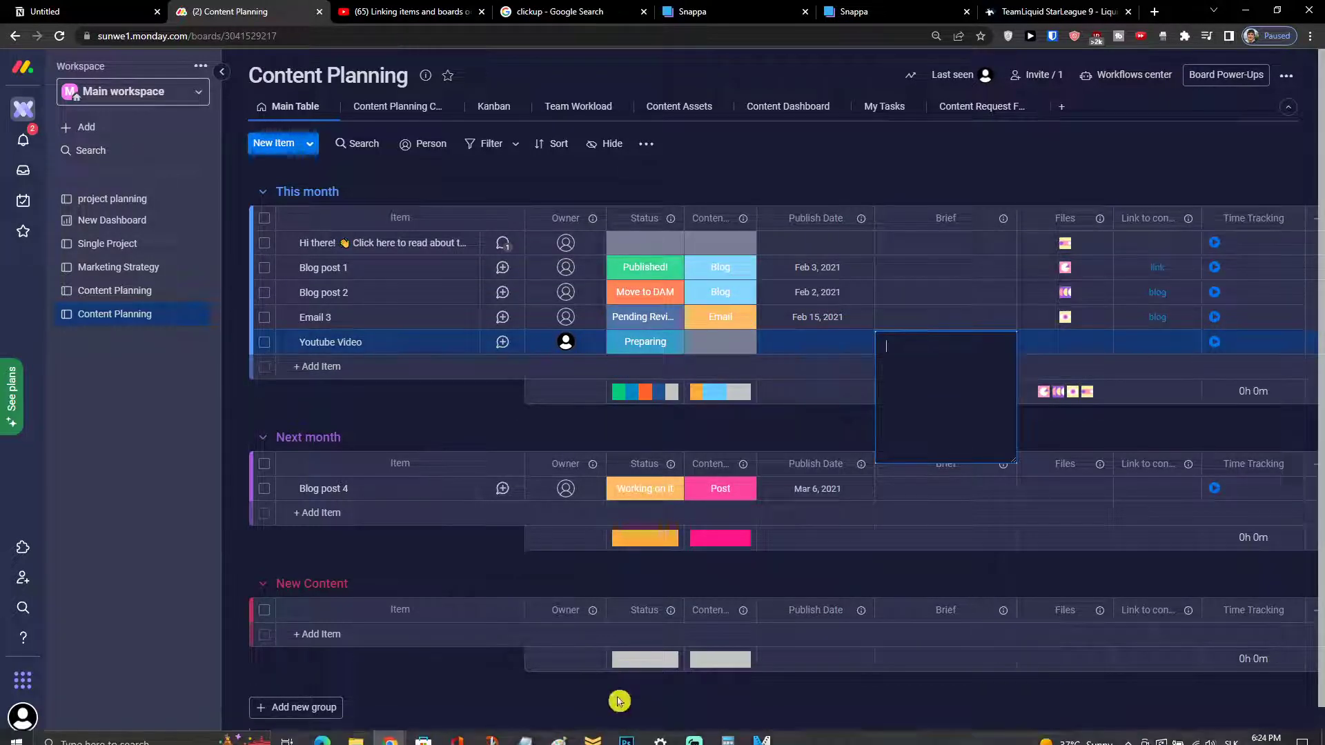
# Step: Browse the column types in the Column Center, then close it to return to the Main Table
pyautogui.moveTo(600, 736); pyautogui.dragTo(734, 736)
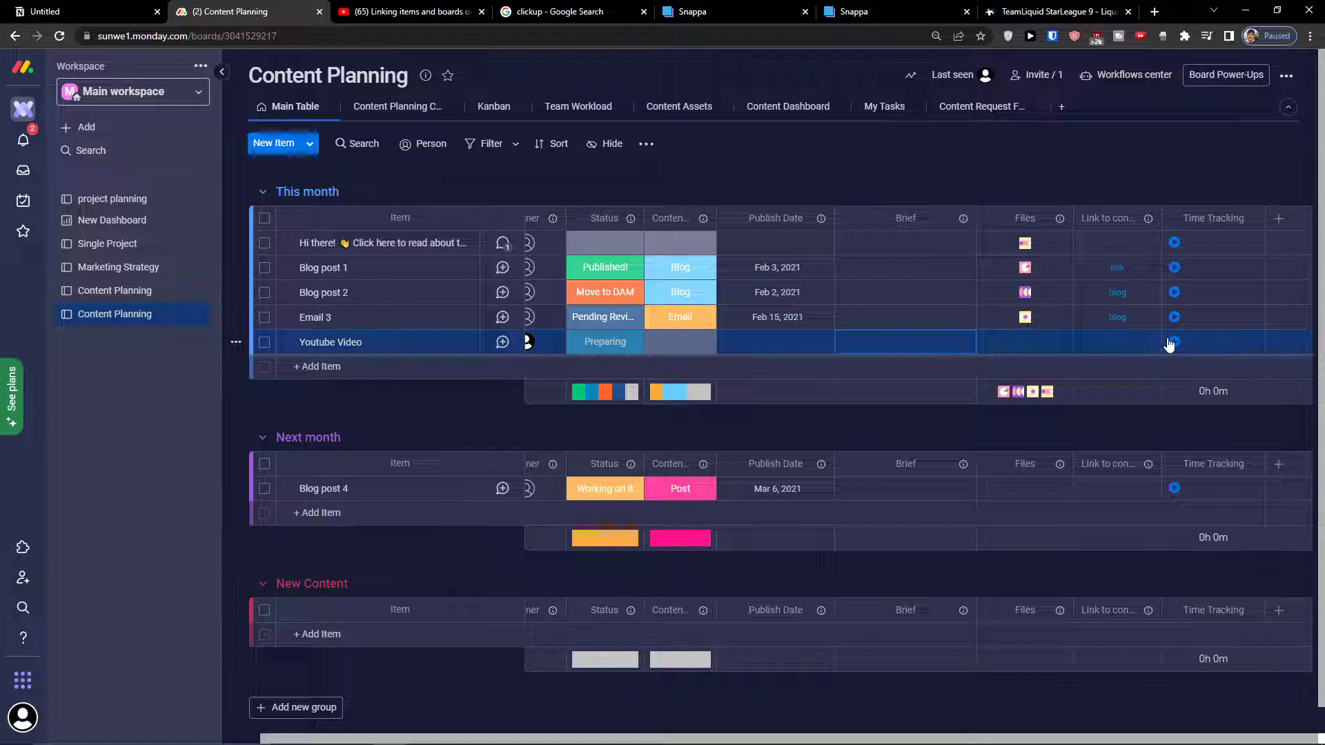
pyautogui.click(1278, 220)
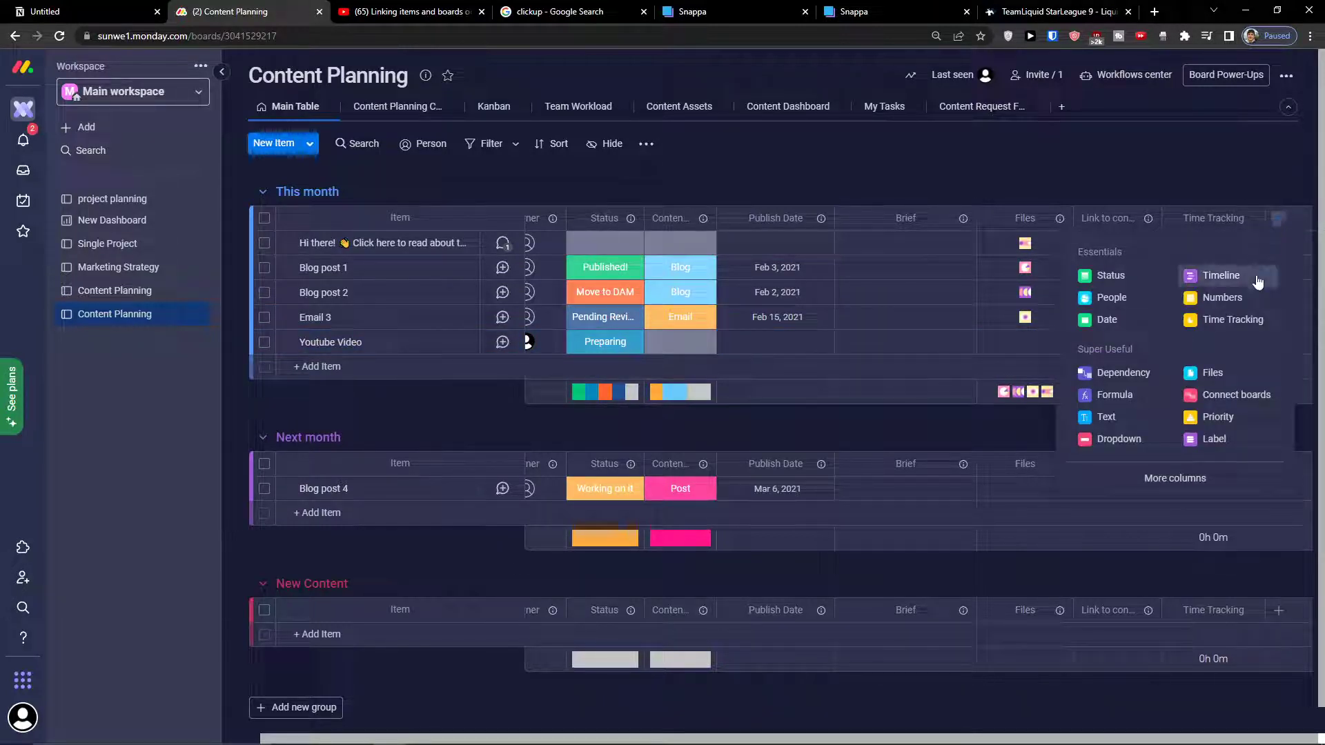
pyautogui.click(1278, 219)
pyautogui.click(1280, 224)
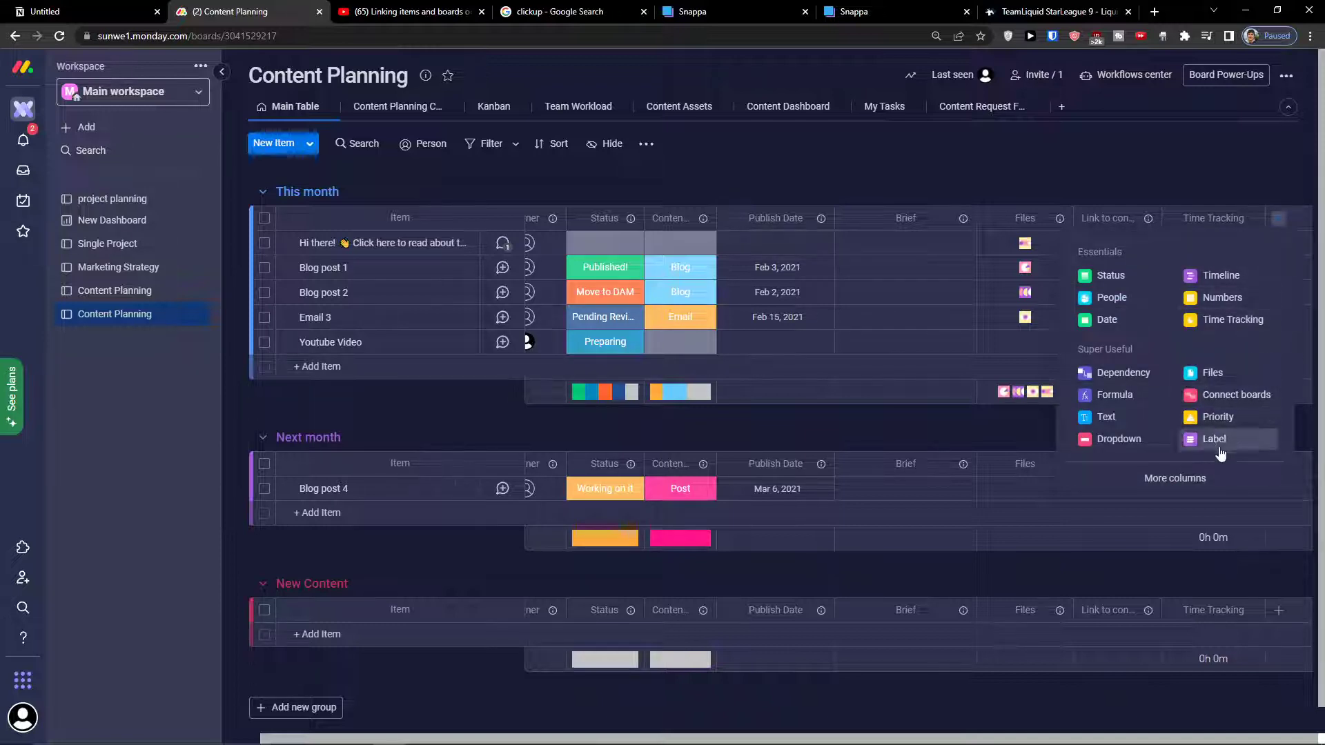
pyautogui.click(1194, 477)
pyautogui.scroll(-4, 974, 452)
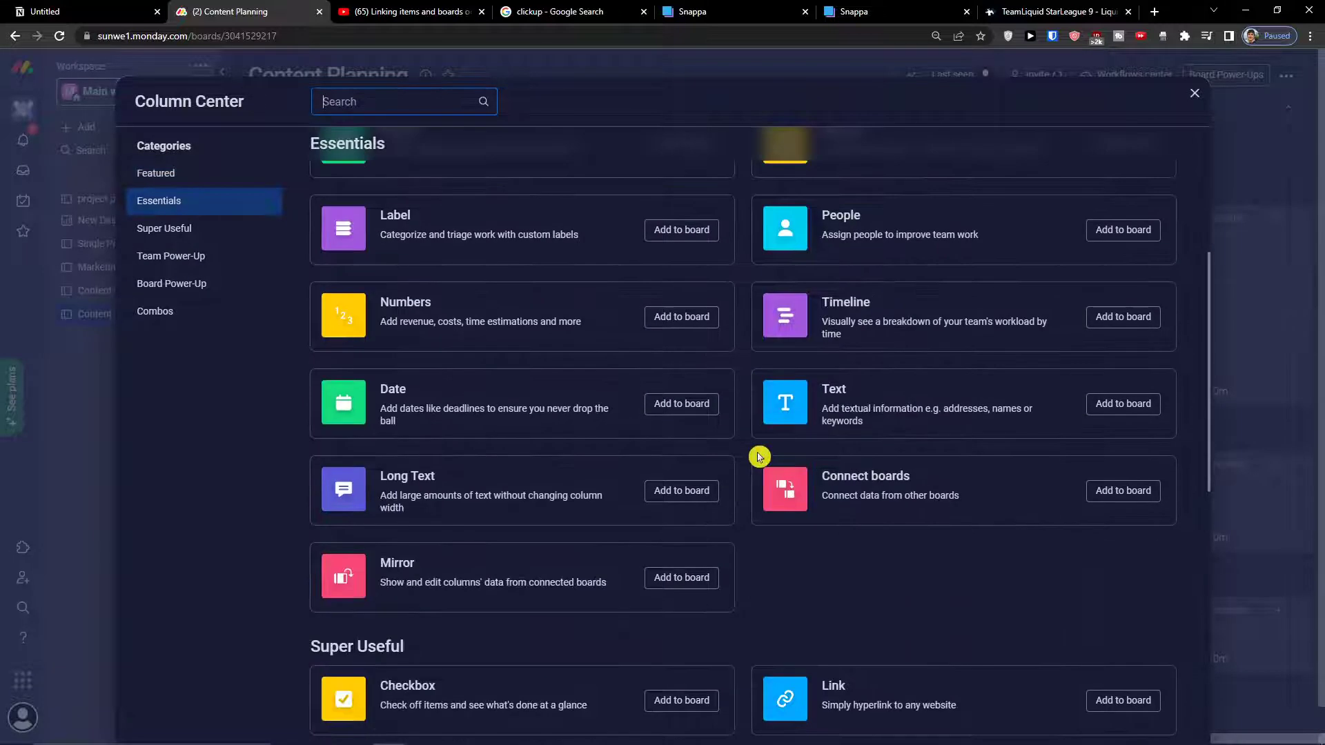
pyautogui.scroll(2, 760, 457)
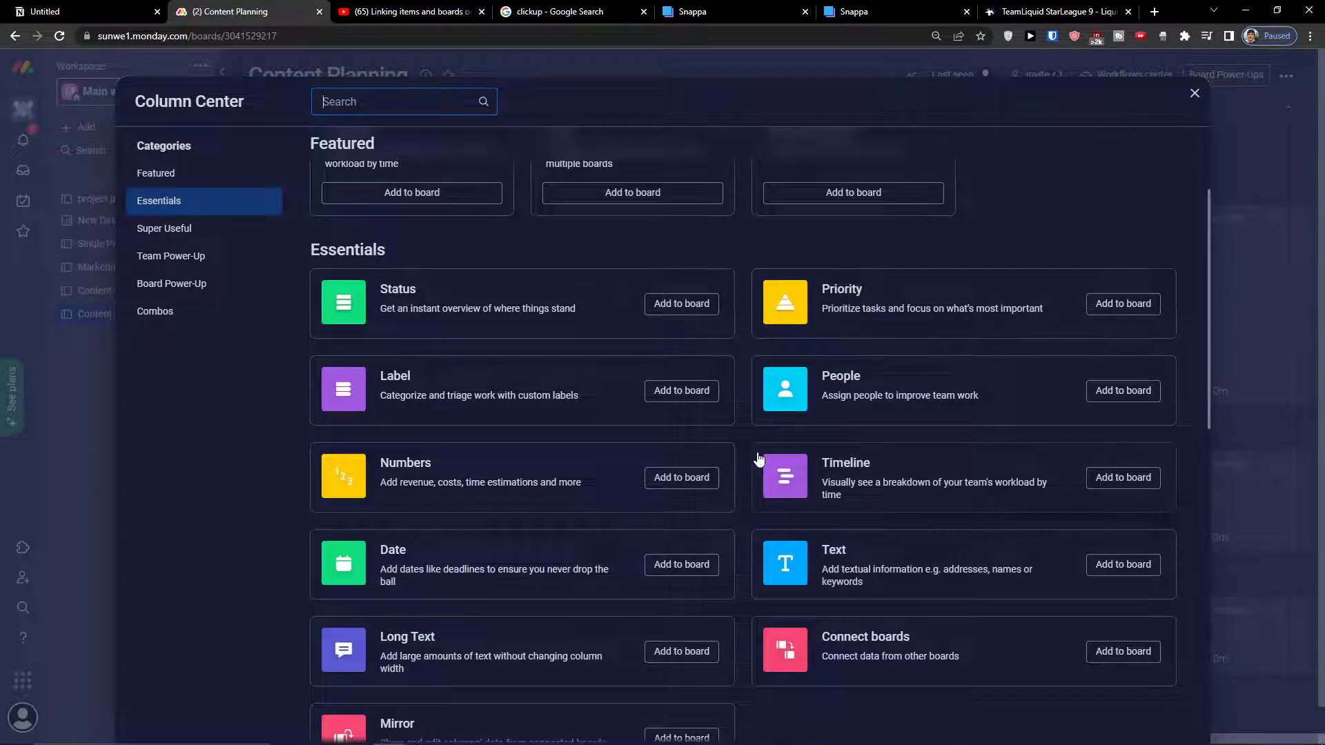
pyautogui.scroll(-2, 766, 453)
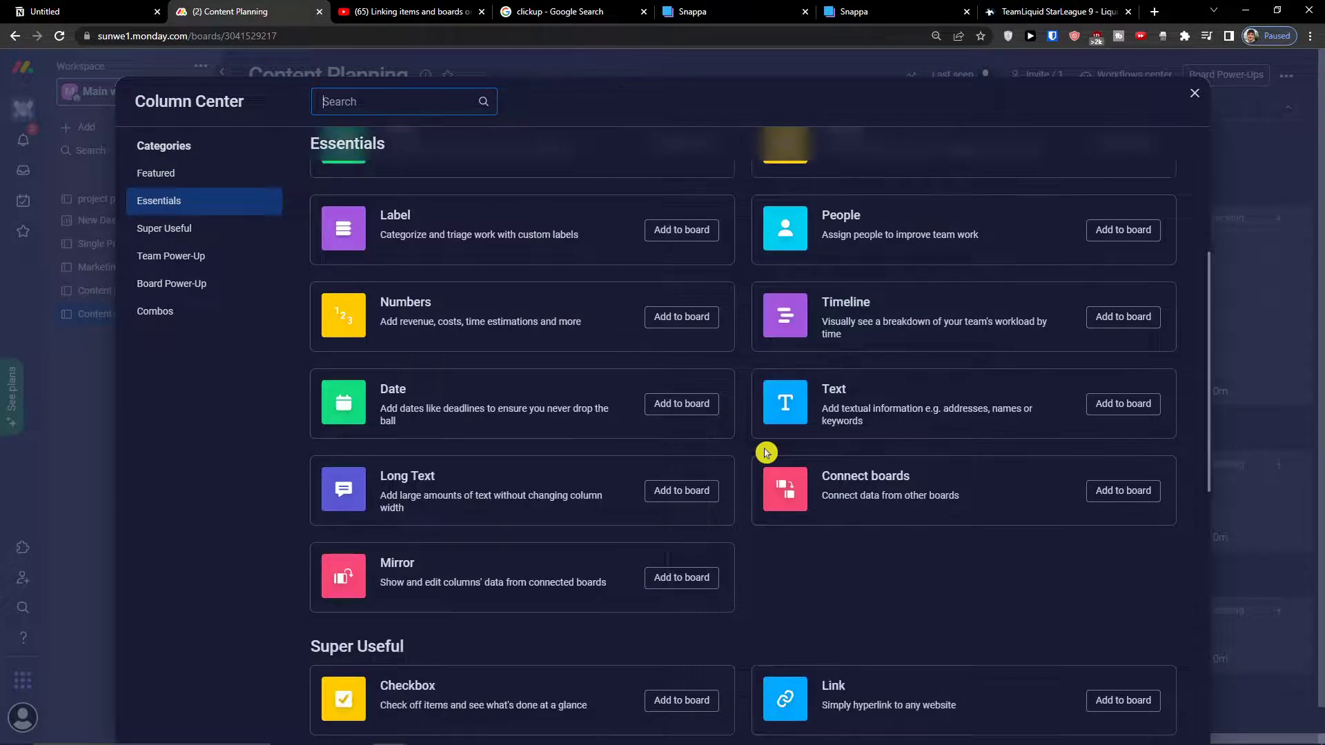
pyautogui.scroll(-5, 766, 455)
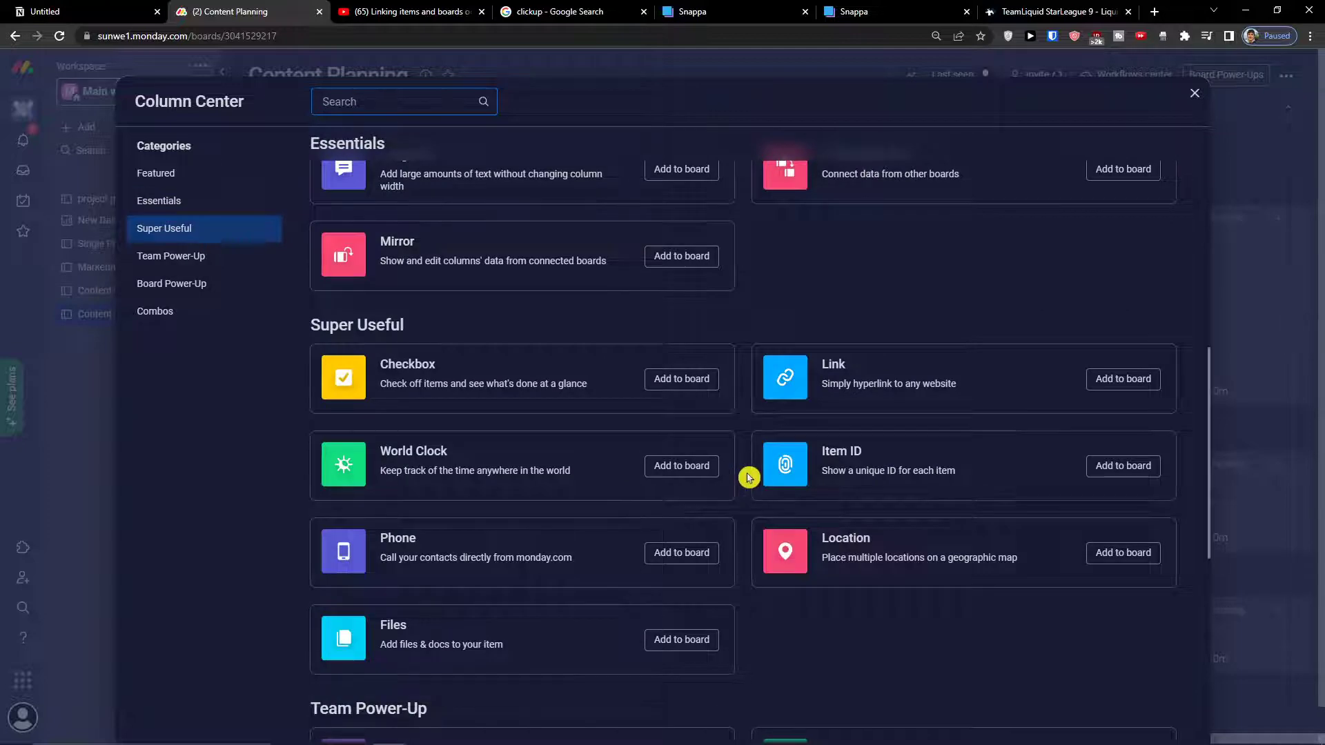
pyautogui.scroll(-2, 768, 476)
pyautogui.scroll(-6, 769, 478)
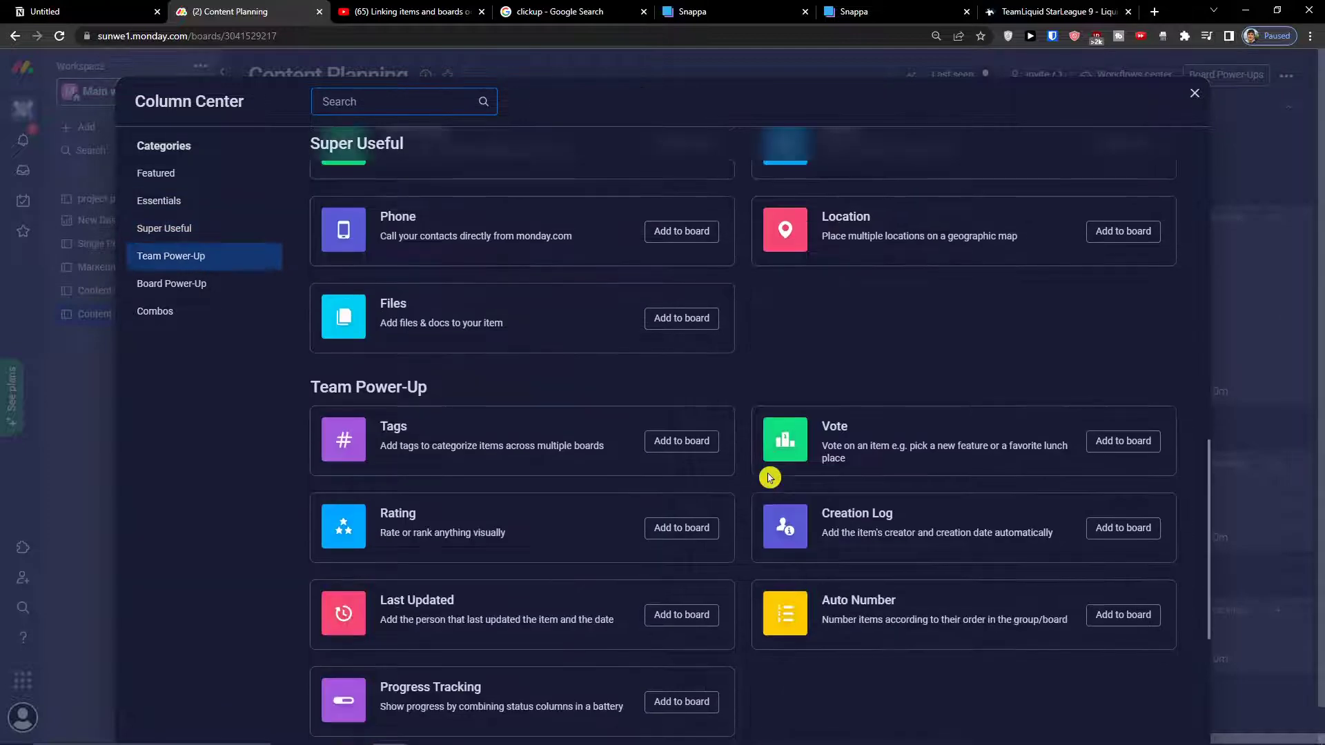
pyautogui.scroll(-5, 794, 483)
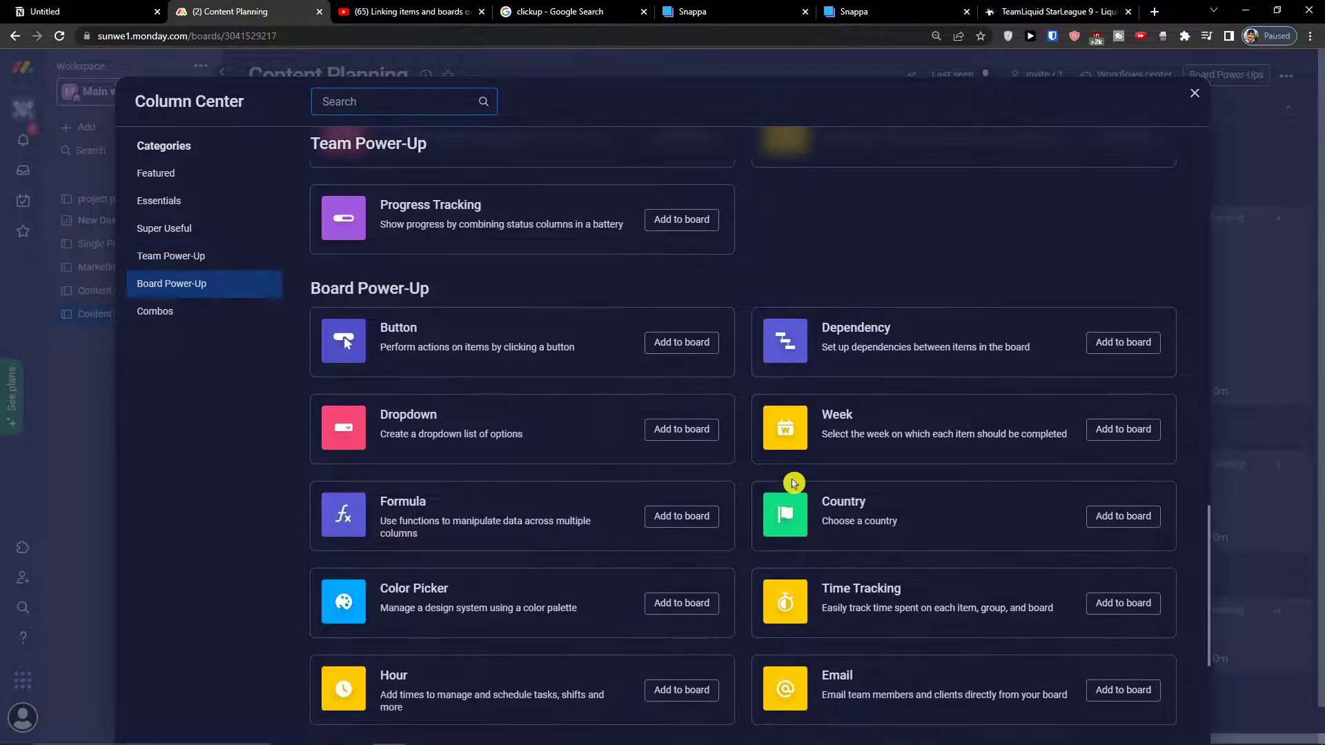
pyautogui.click(1229, 370)
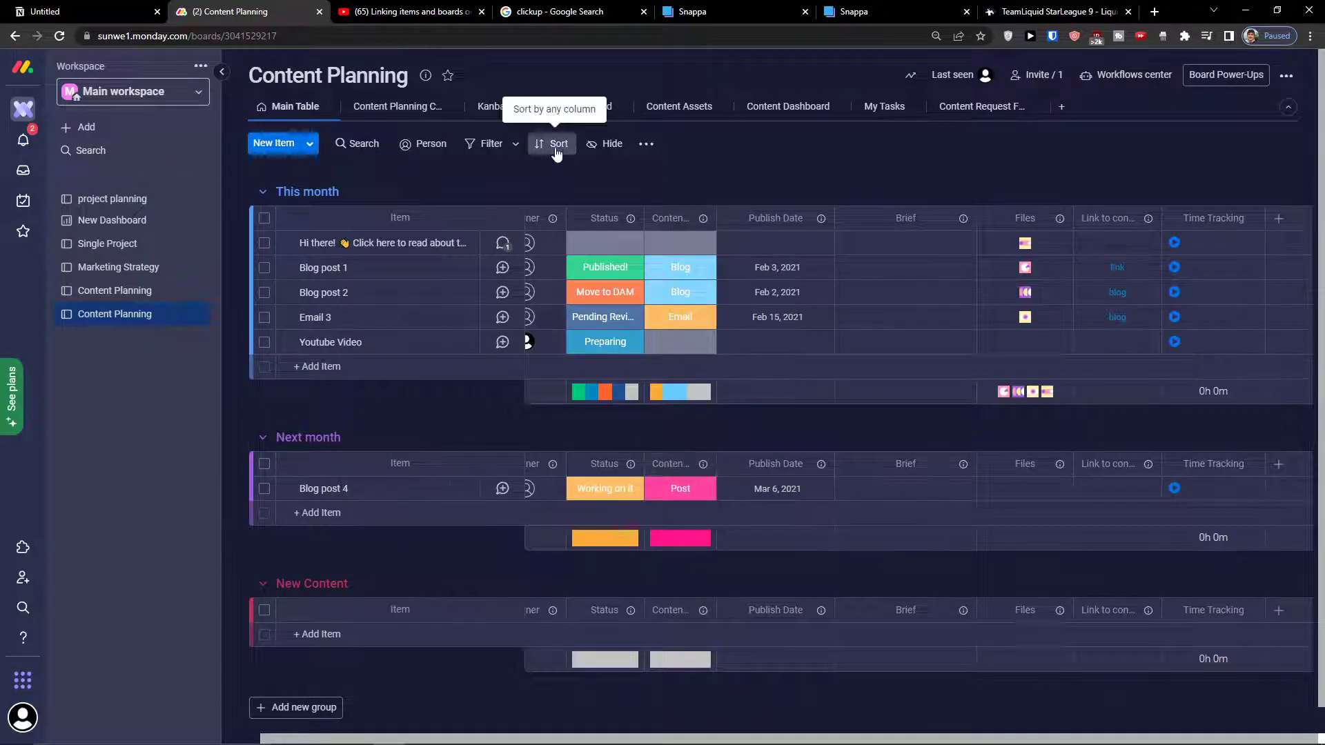
# Step: Set Youtube Video's publish date to Aug 17 and confirm it on the calendar view
pyautogui.click(417, 118)
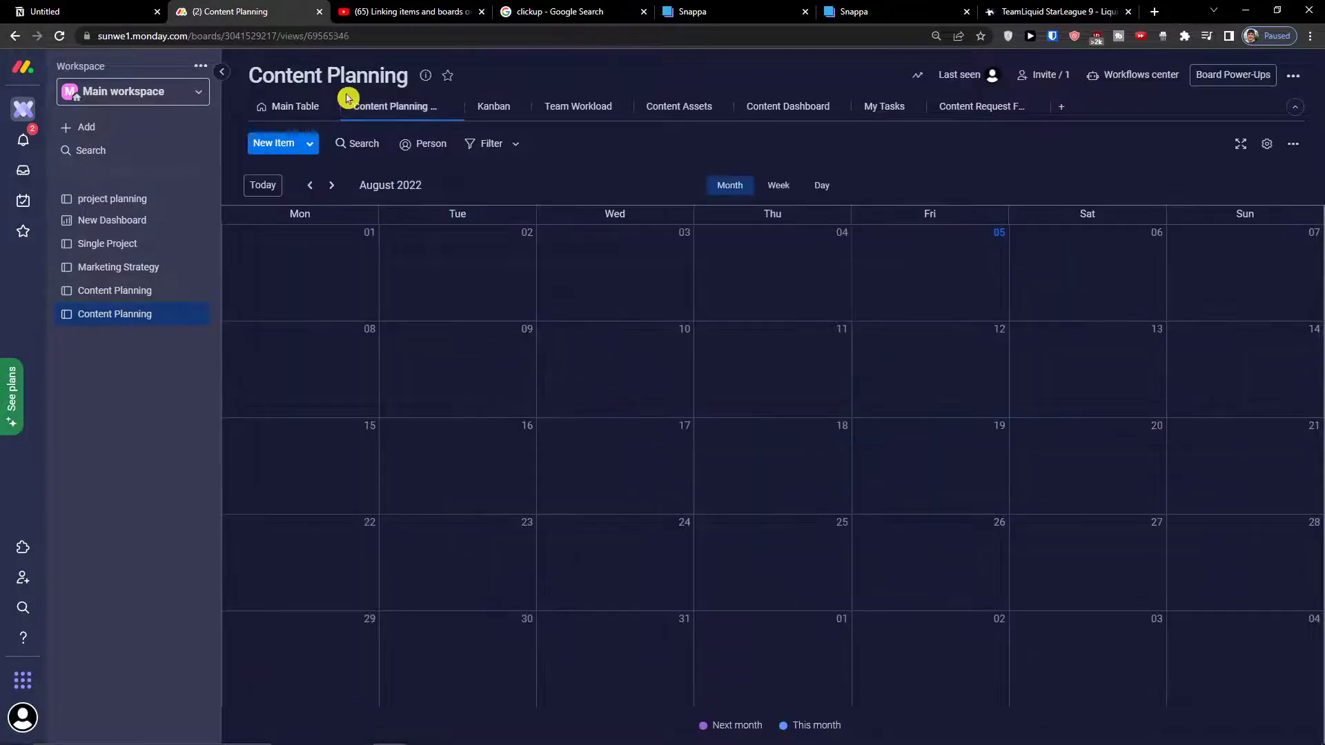
pyautogui.click(292, 111)
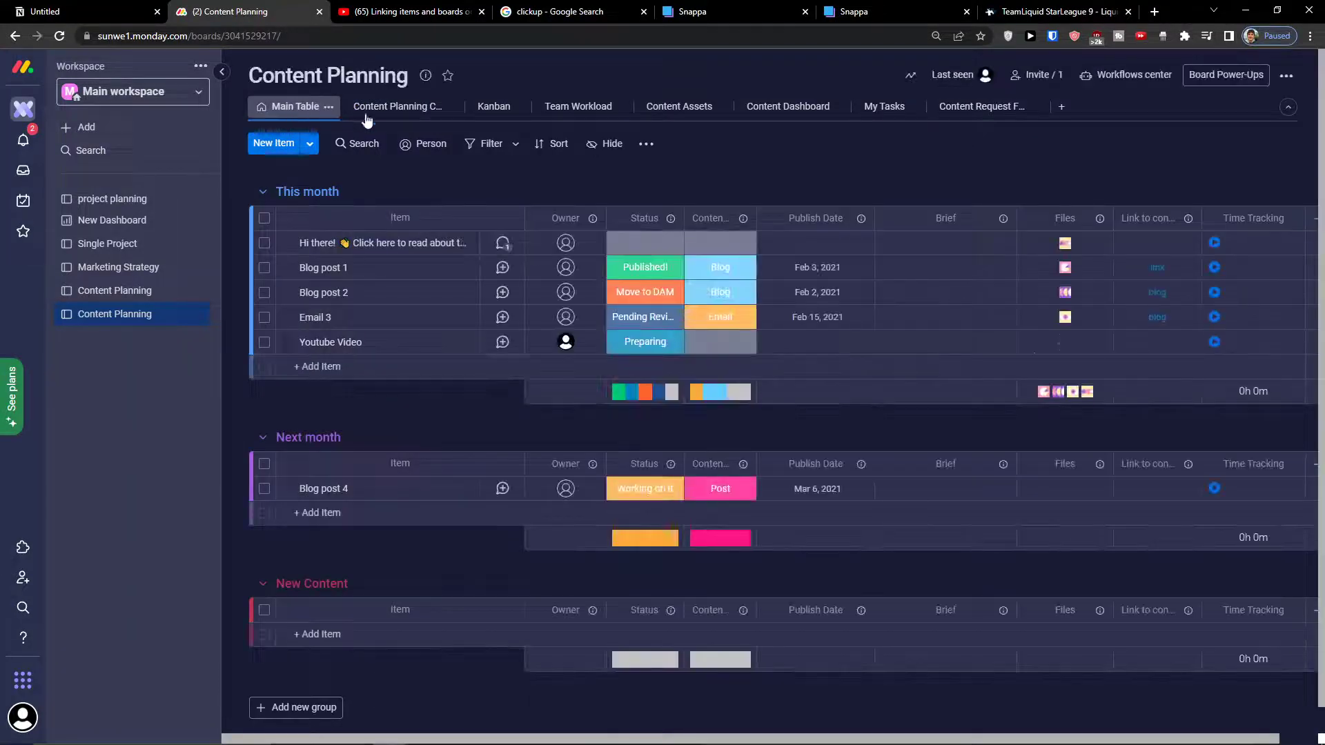
pyautogui.click(816, 341)
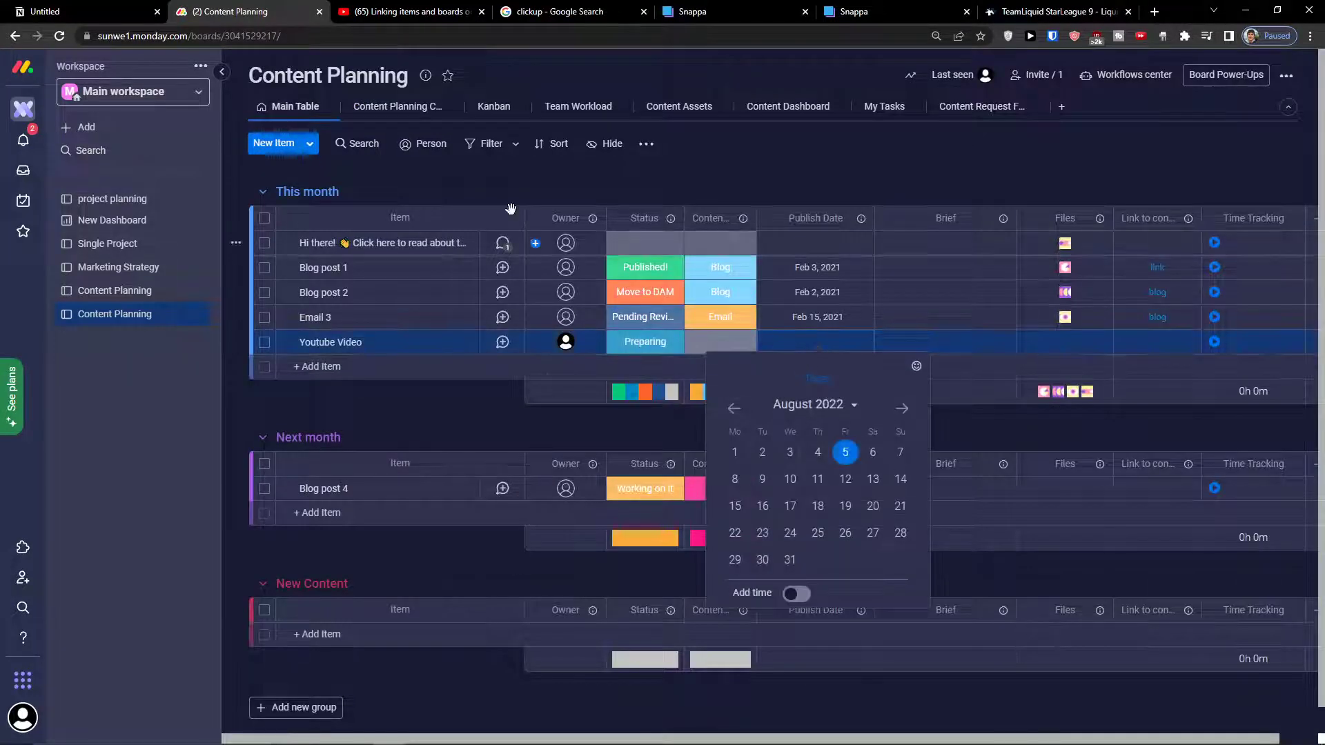
pyautogui.click(395, 123)
pyautogui.click(293, 107)
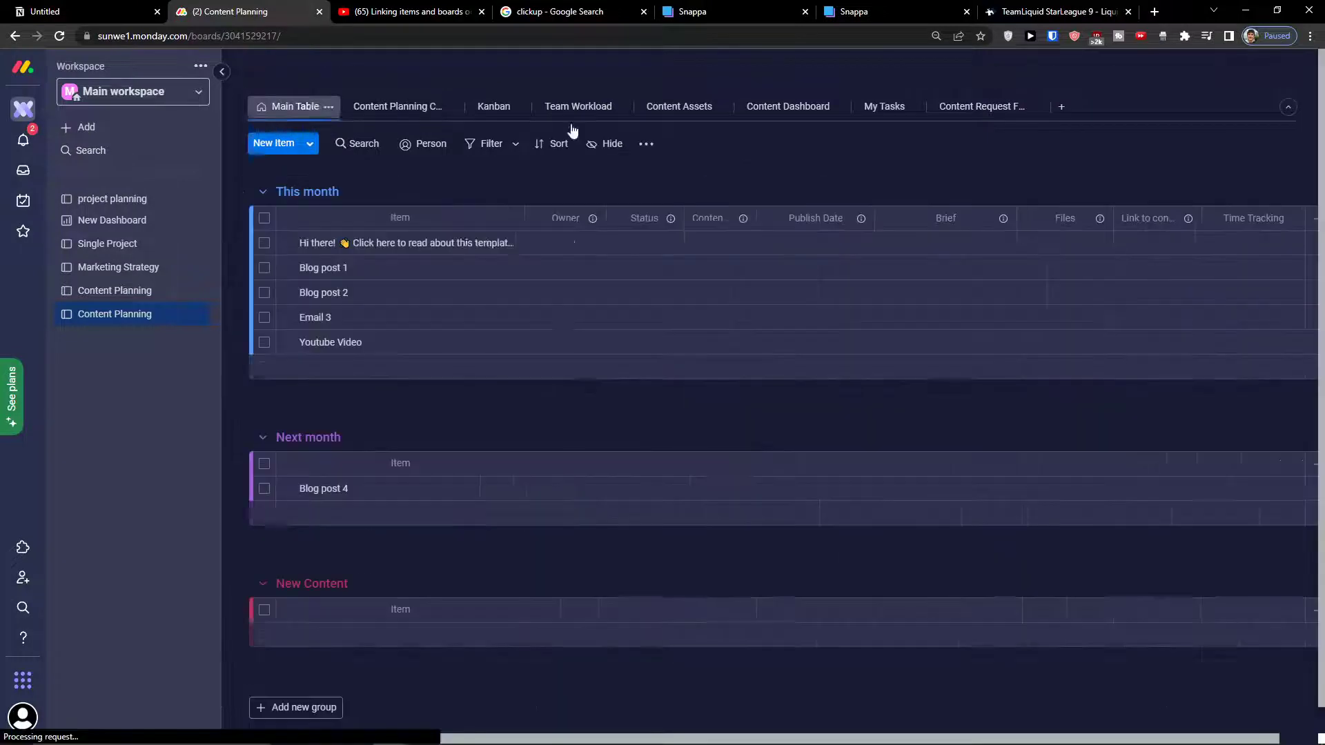
pyautogui.click(804, 342)
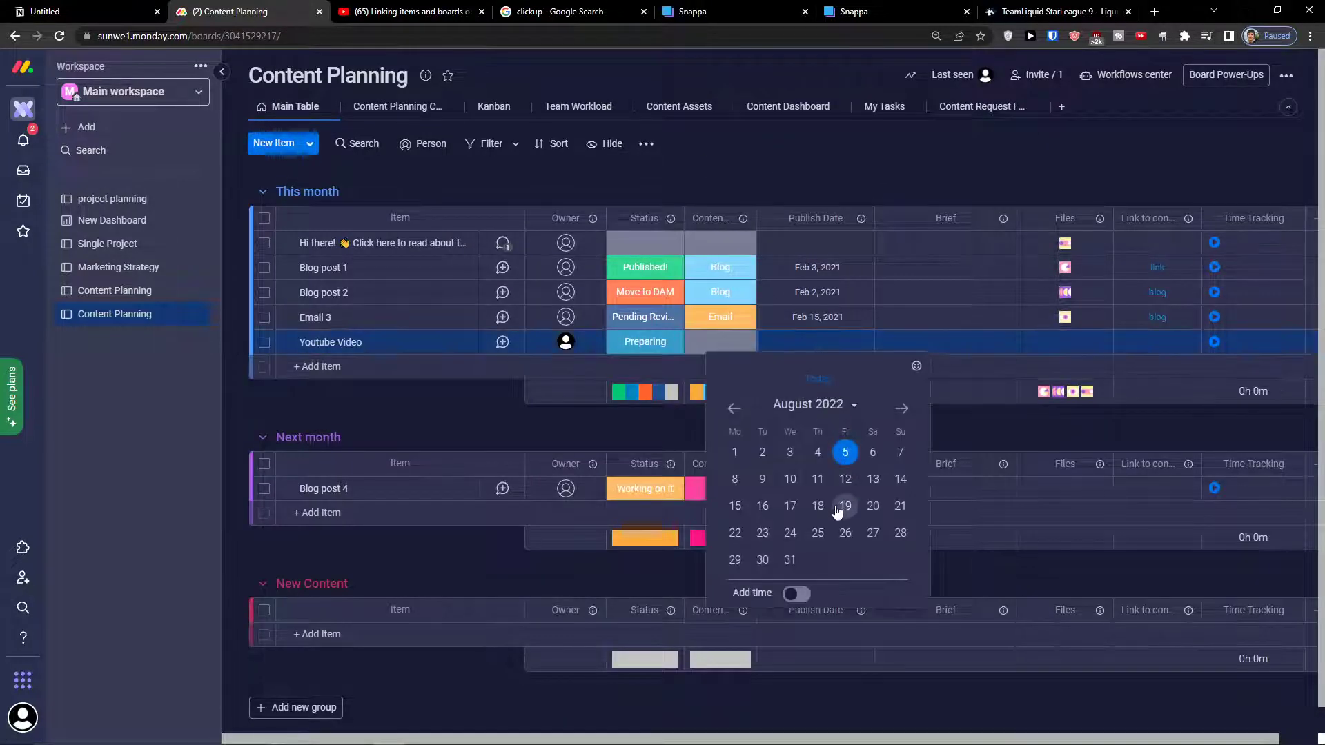
pyautogui.click(790, 505)
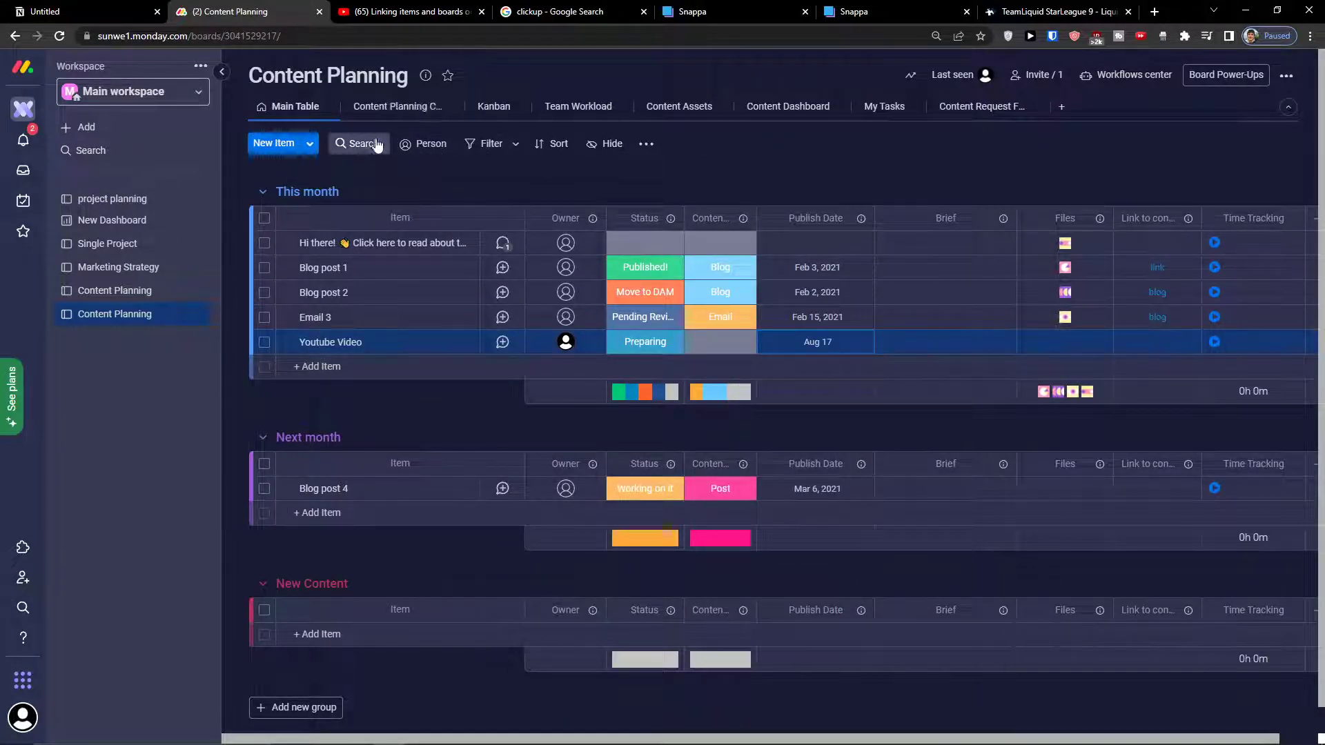
pyautogui.click(397, 122)
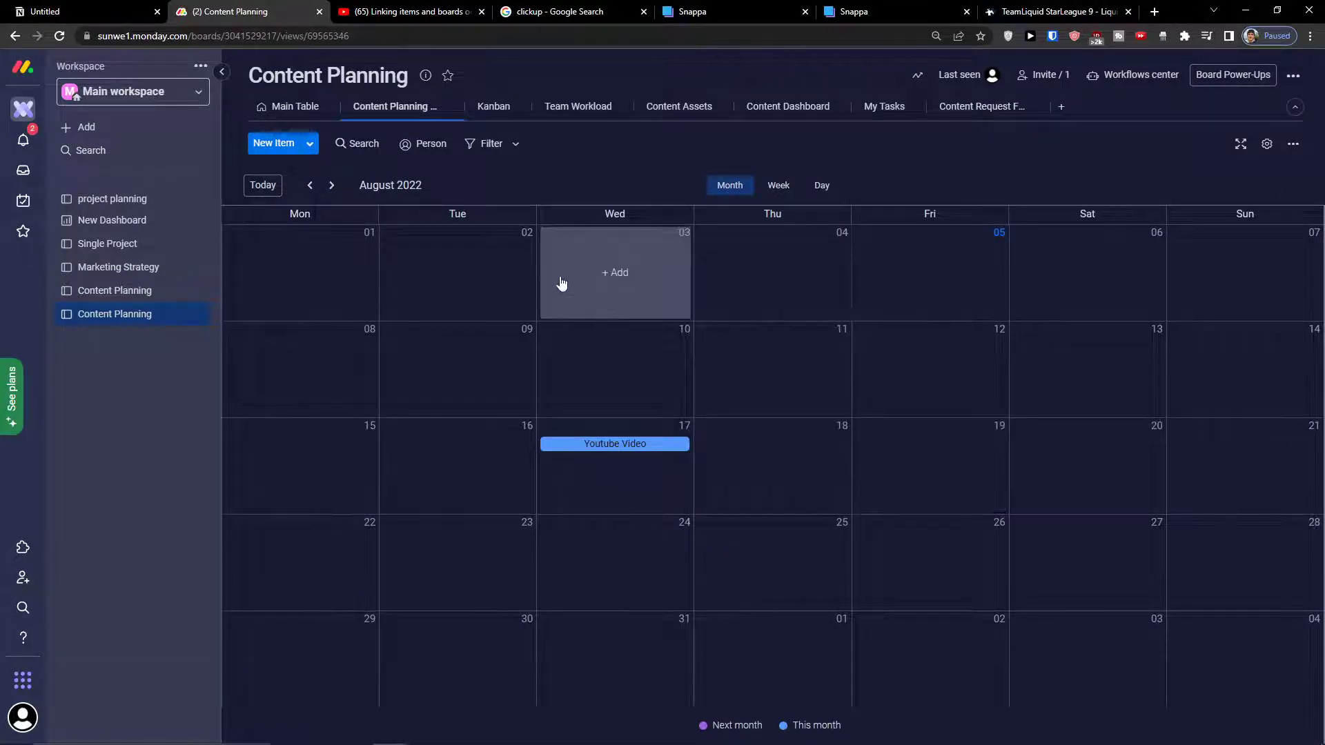
# Step: In the Kanban view, hide subitems and publish date from the cards
pyautogui.click(507, 107)
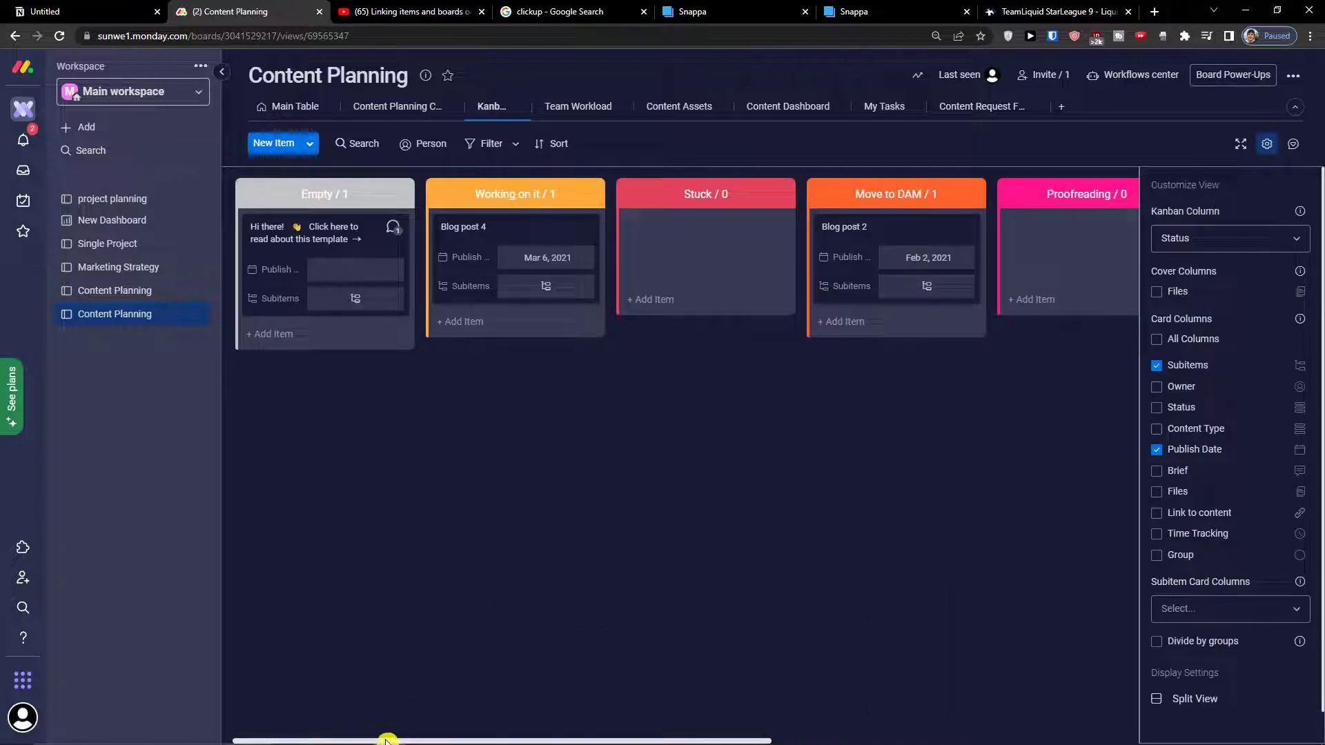
pyautogui.moveTo(386, 740); pyautogui.dragTo(837, 697)
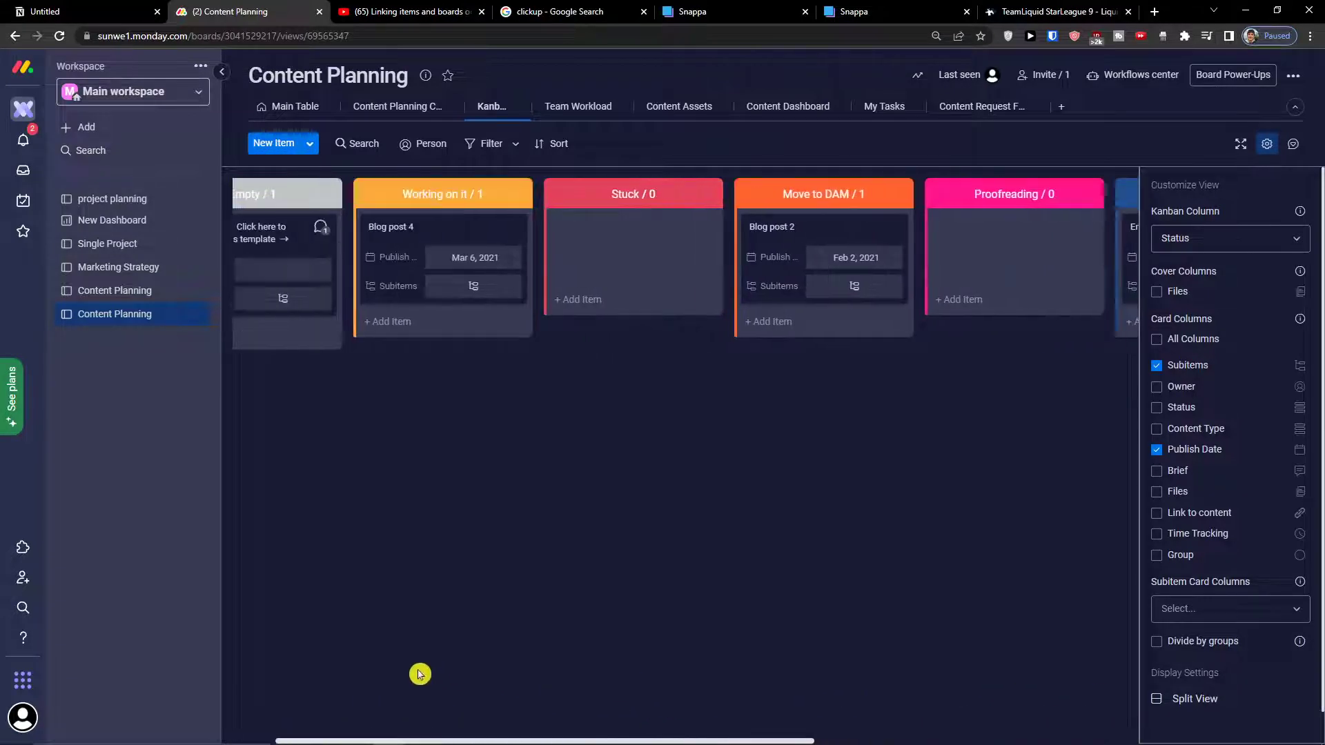
pyautogui.hscroll(-2, 419, 674)
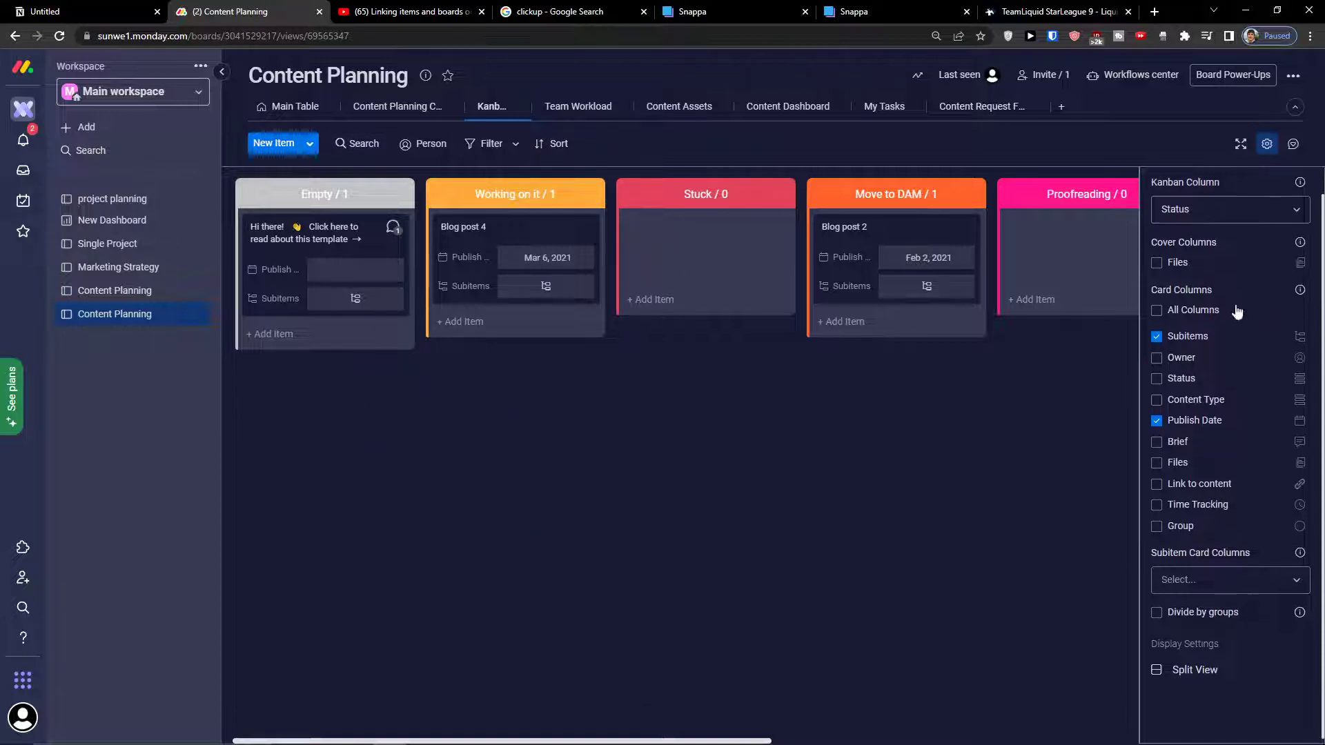
pyautogui.click(1155, 368)
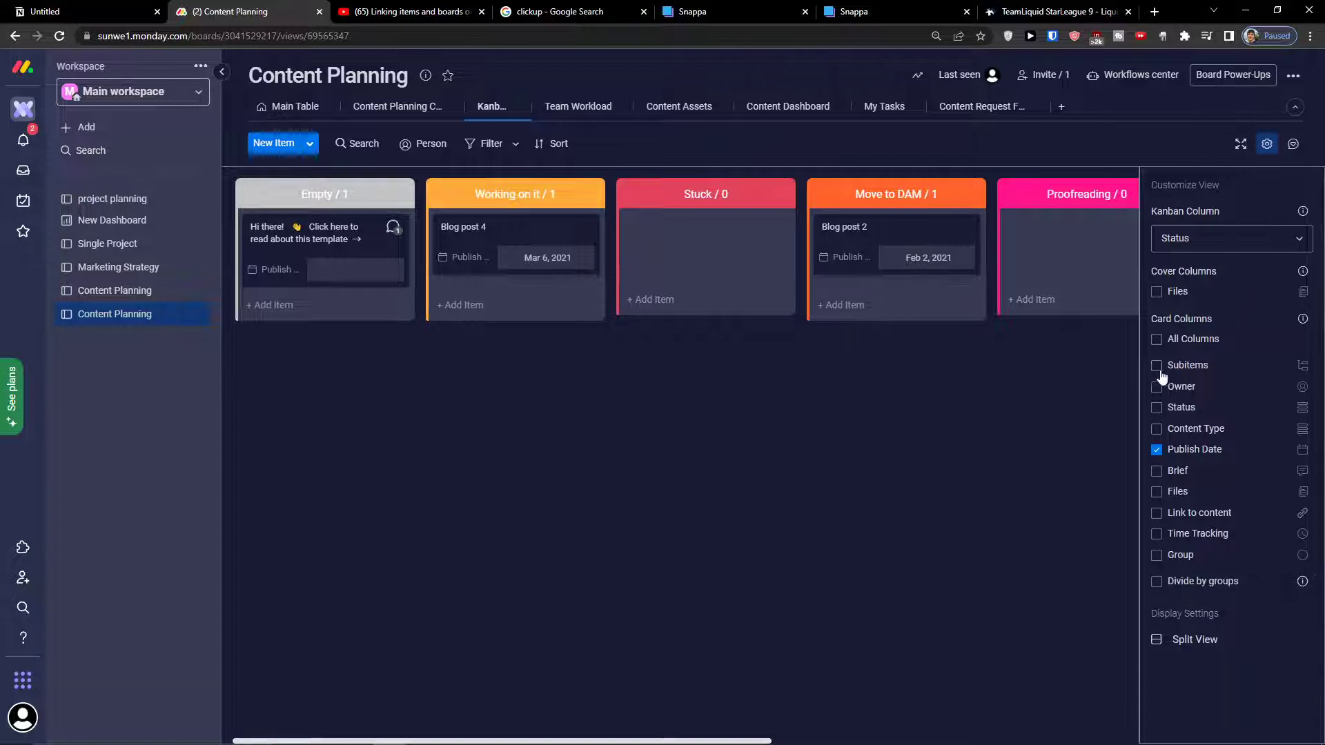
pyautogui.click(1157, 450)
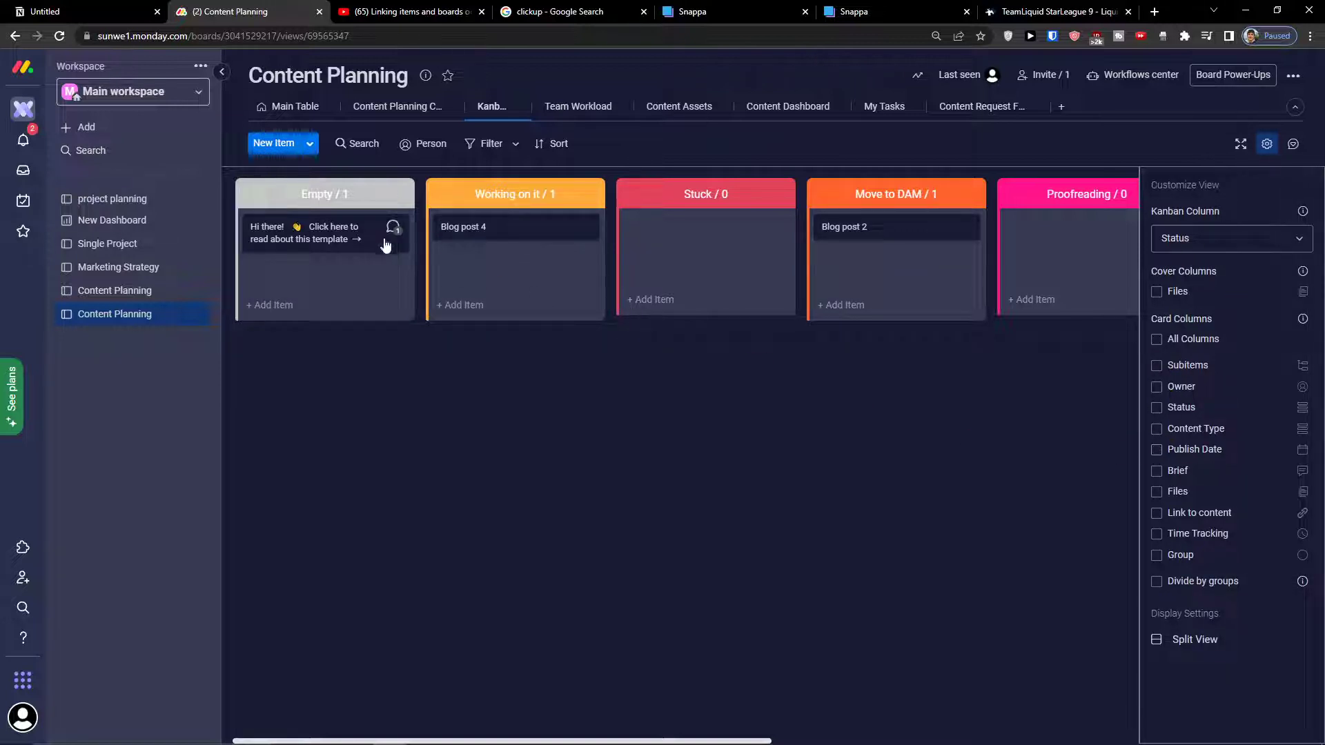
pyautogui.moveTo(385, 245); pyautogui.dragTo(338, 245)
# Step: Try showing content type and brief on the Kanban cards, then hide them again
pyautogui.click(1243, 236)
pyautogui.click(1184, 266)
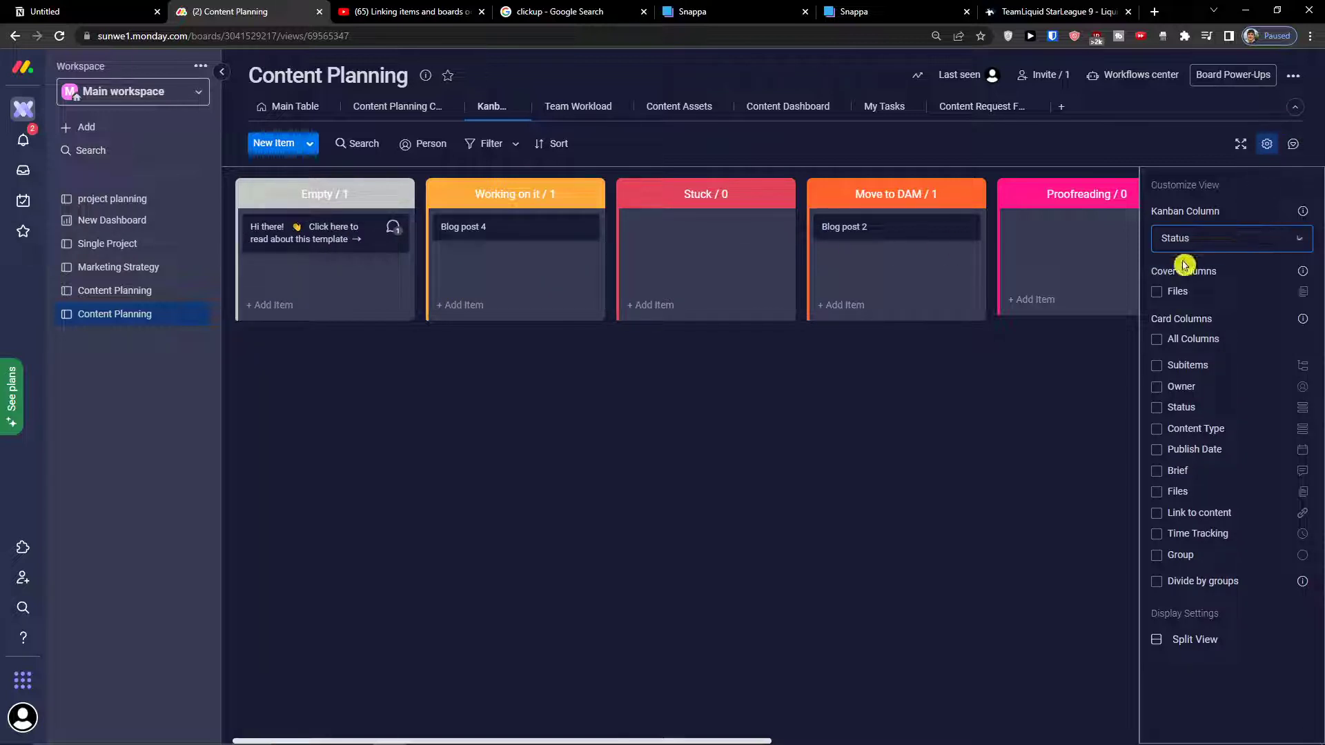
pyautogui.click(1171, 429)
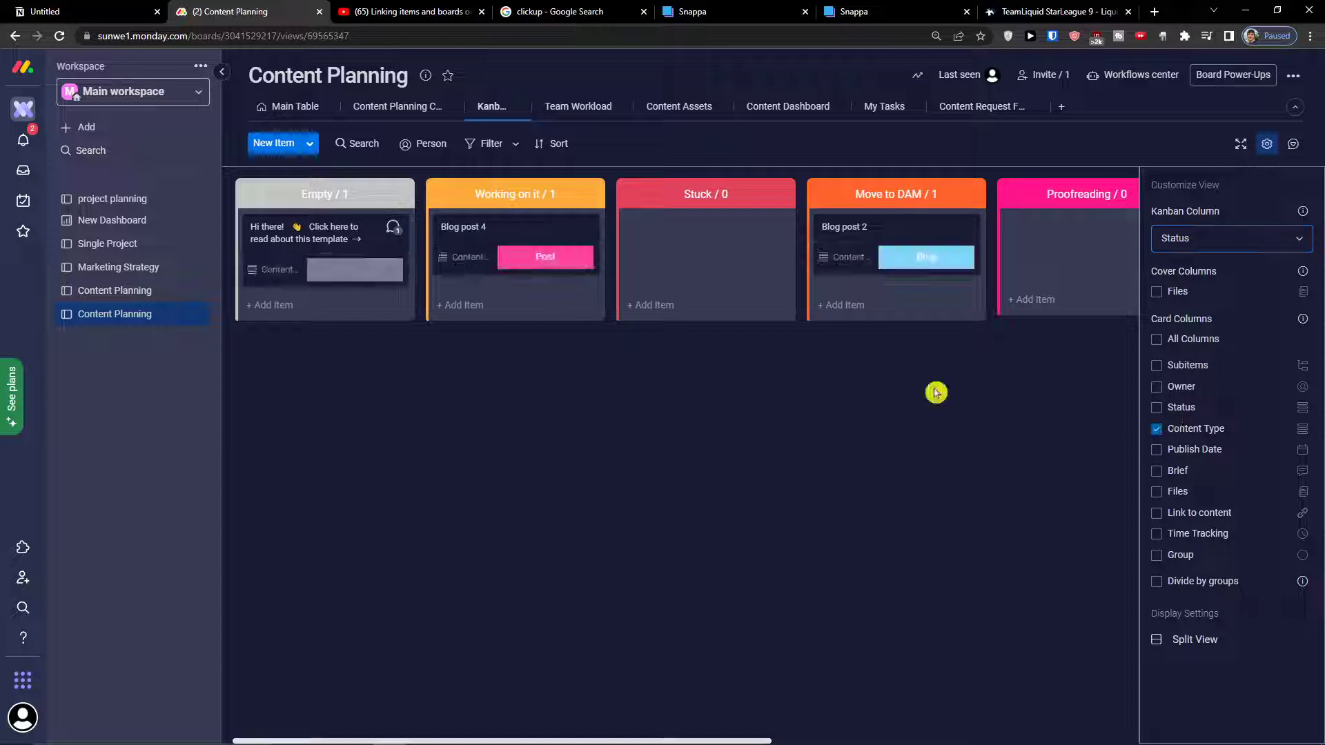
pyautogui.click(1148, 426)
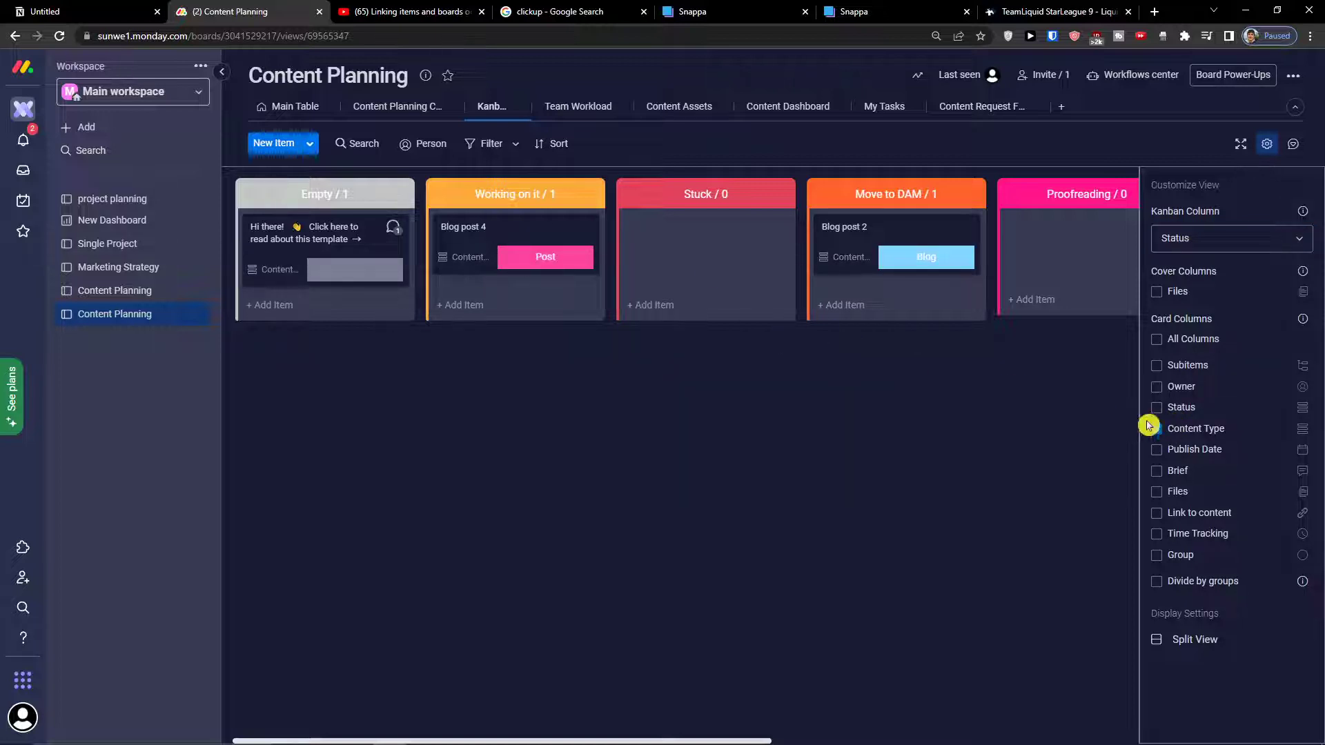
pyautogui.click(1158, 434)
pyautogui.click(1156, 472)
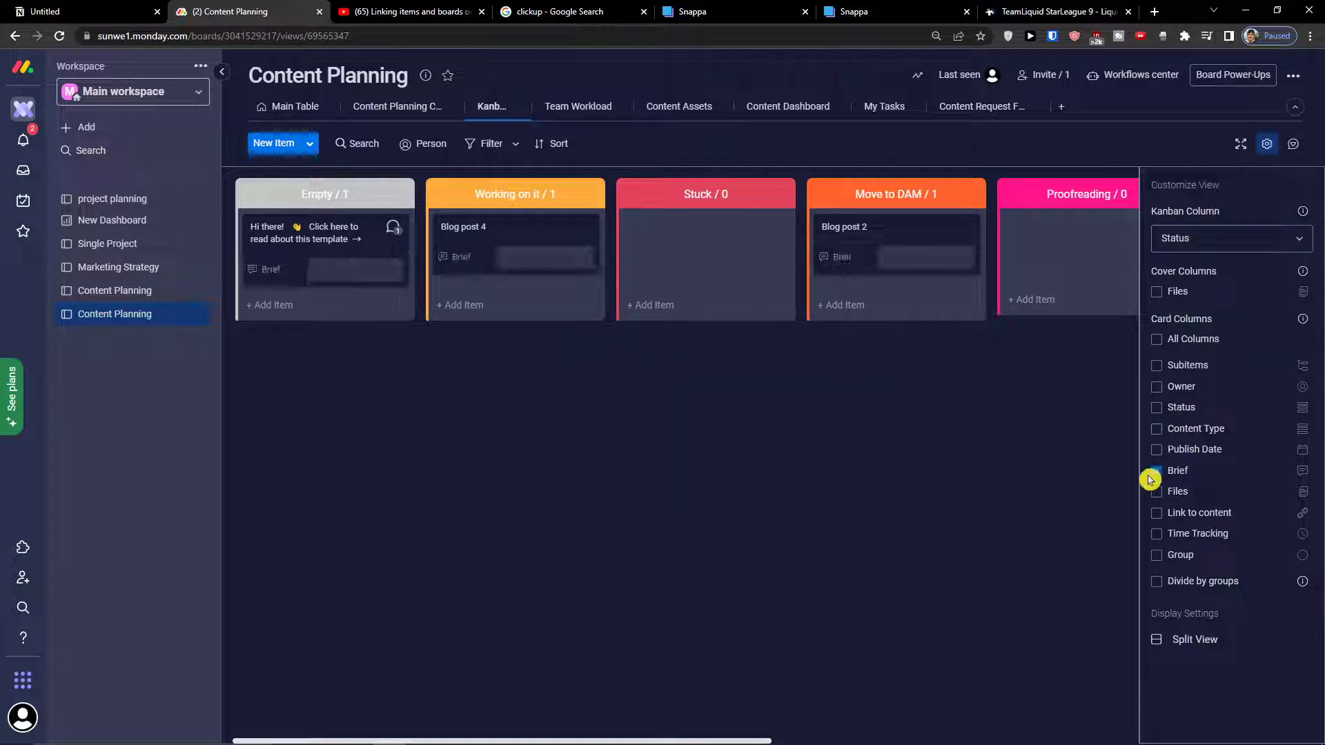
pyautogui.click(1157, 472)
# Step: Switch the Kanban grouping to Content Type and back to Status
pyautogui.click(1210, 238)
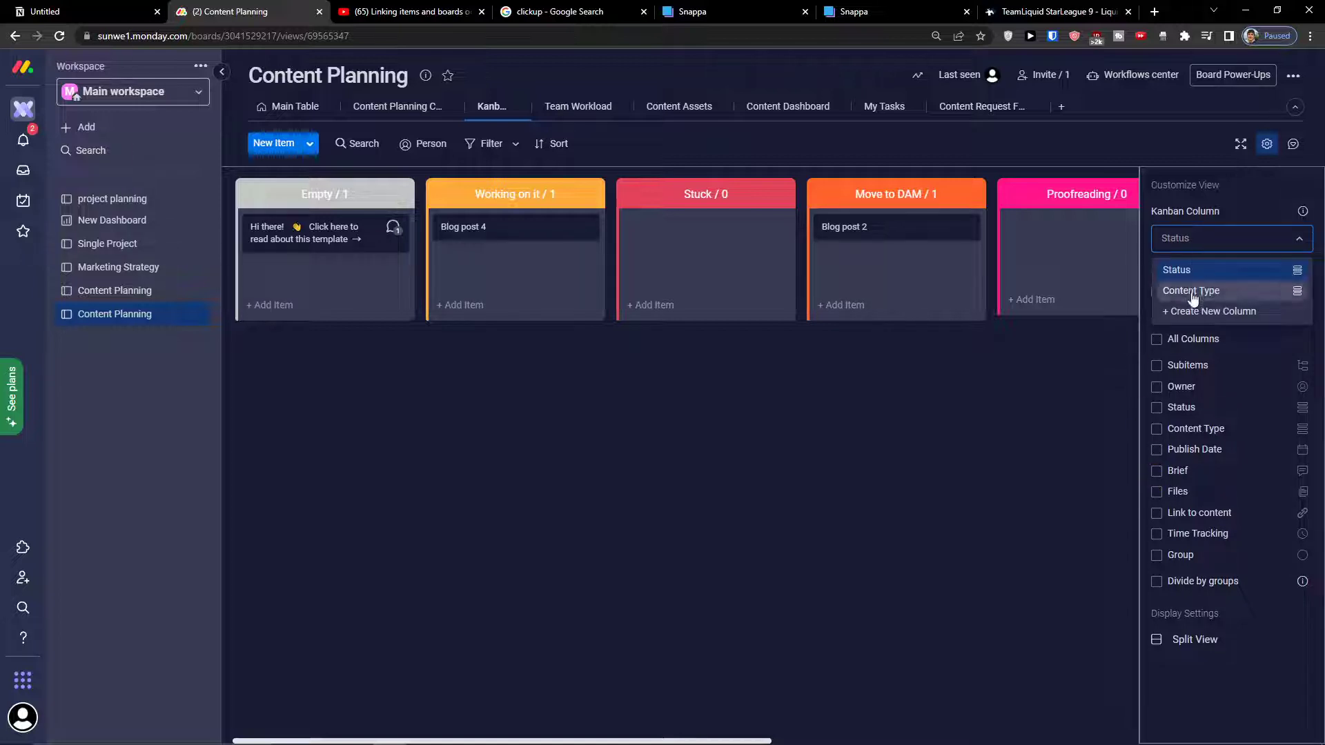
pyautogui.click(1175, 290)
pyautogui.click(1214, 238)
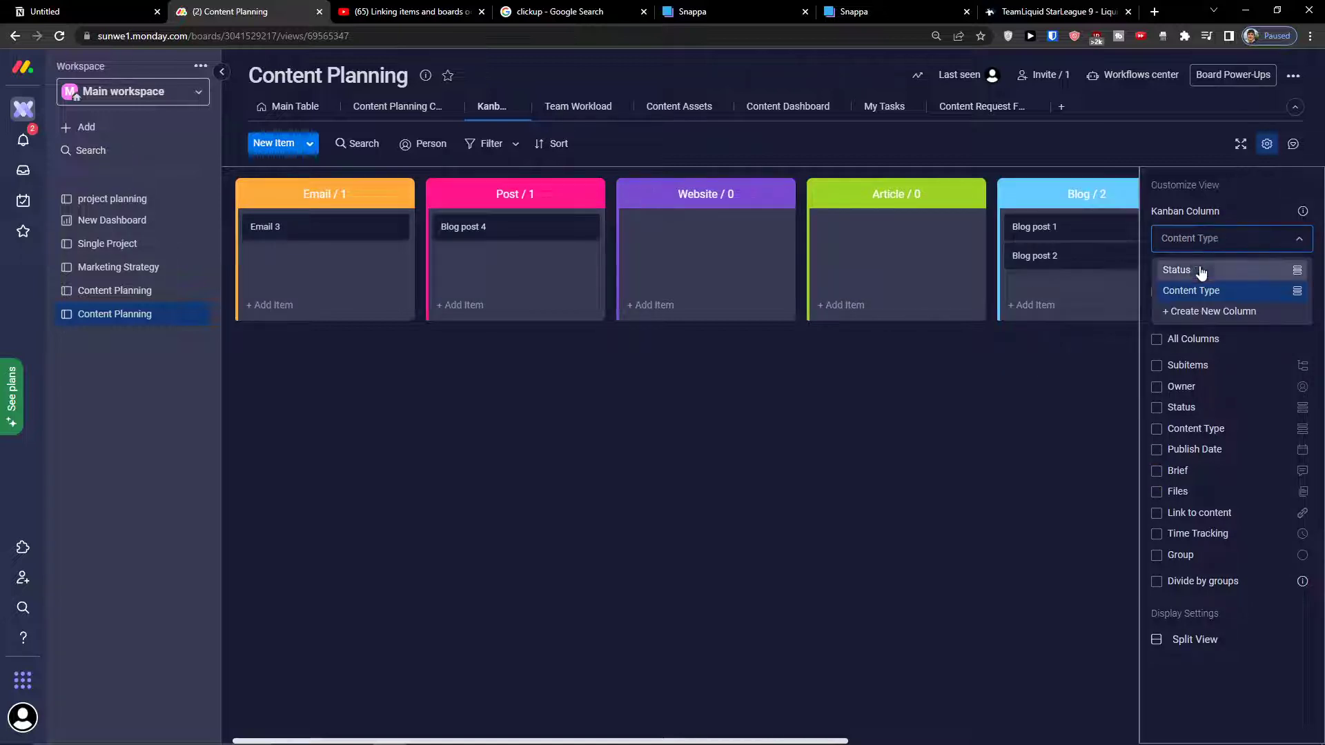
pyautogui.click(1198, 270)
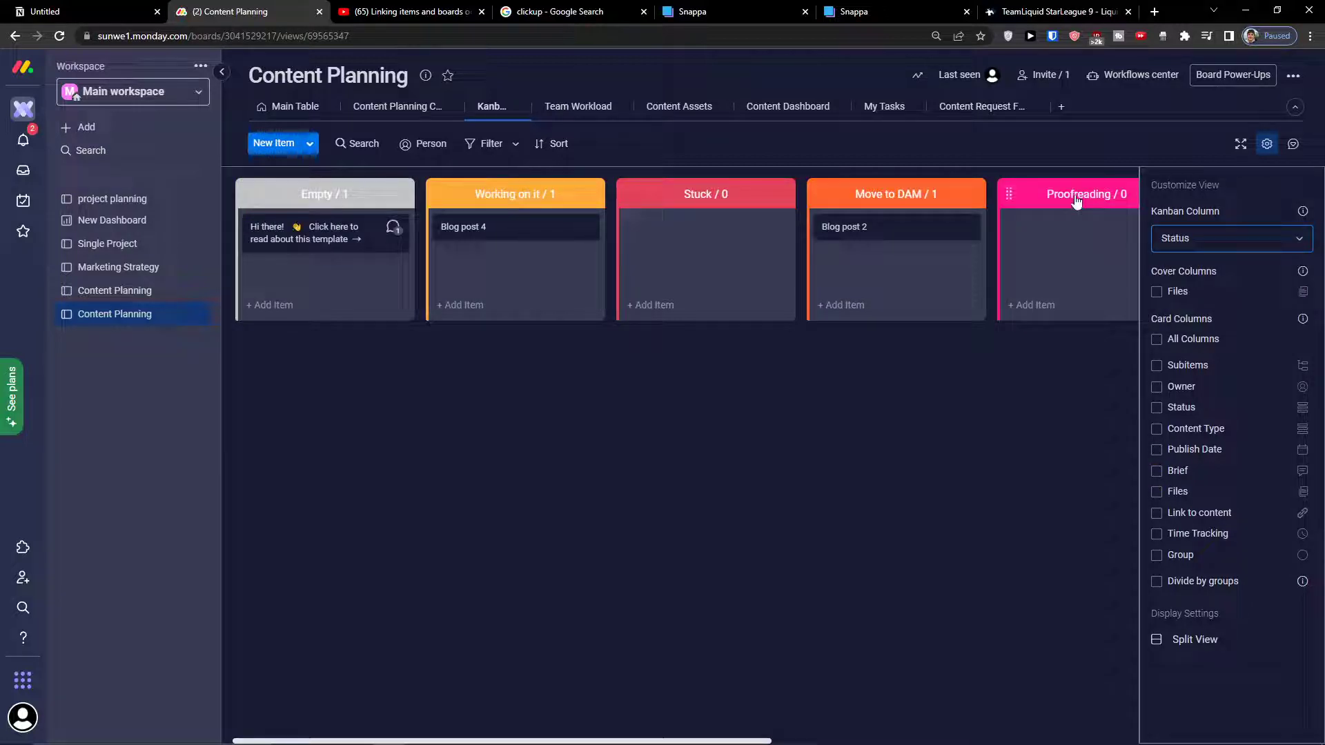
pyautogui.click(600, 116)
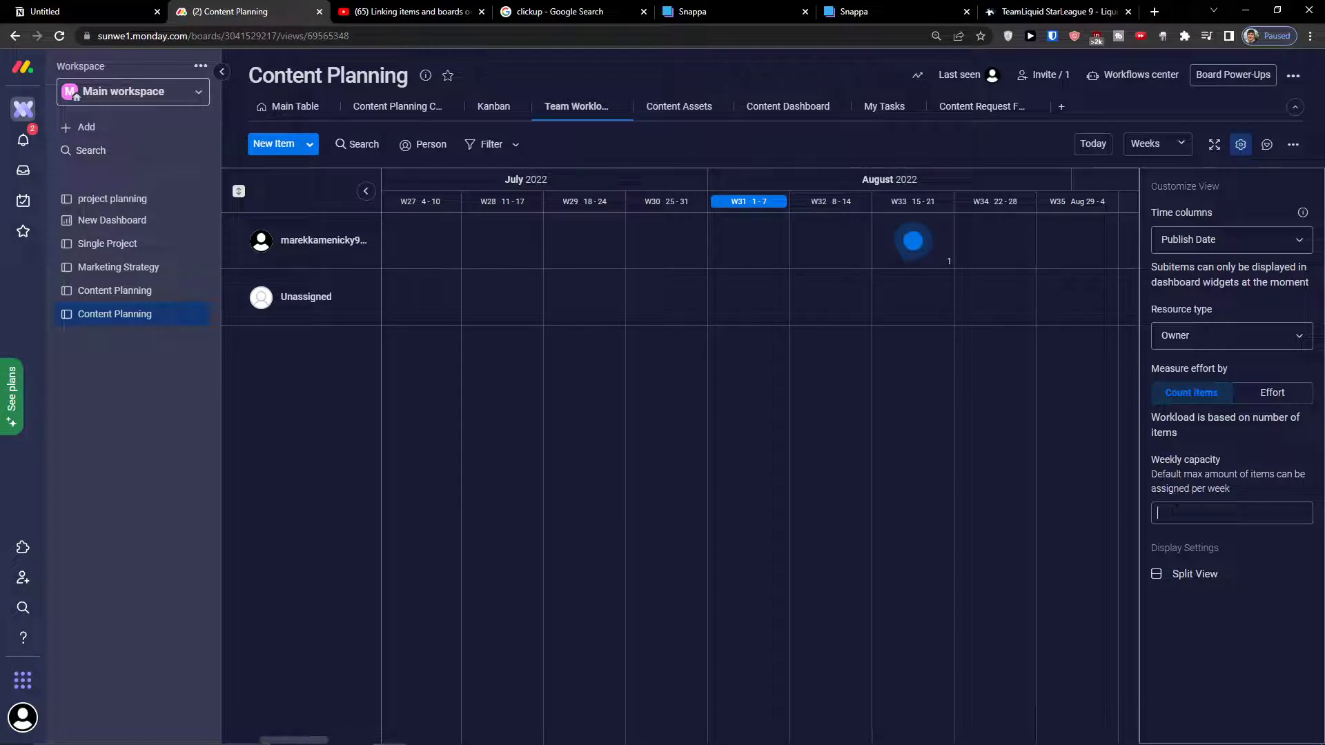
# Step: Inspect week 33's workload in Team Workload and set the weekly capacity to 1
pyautogui.click(905, 243)
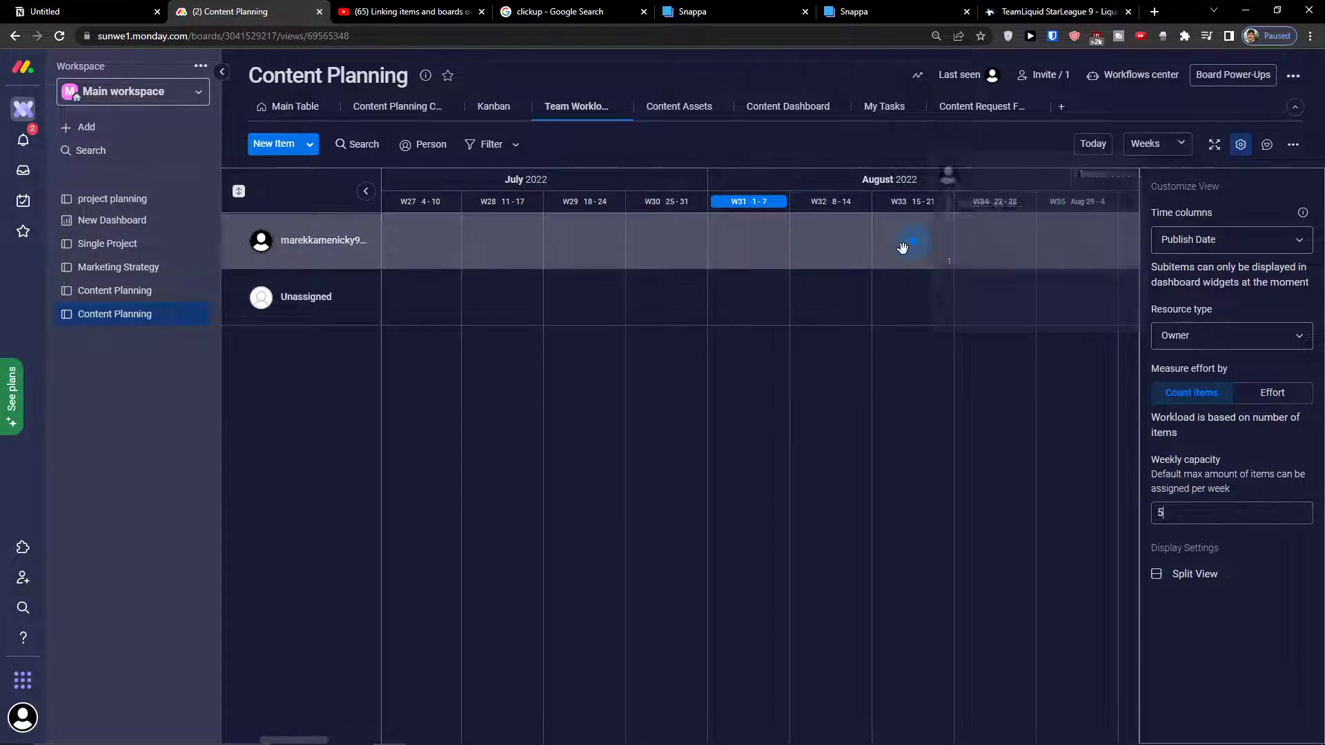
pyautogui.click(1213, 516)
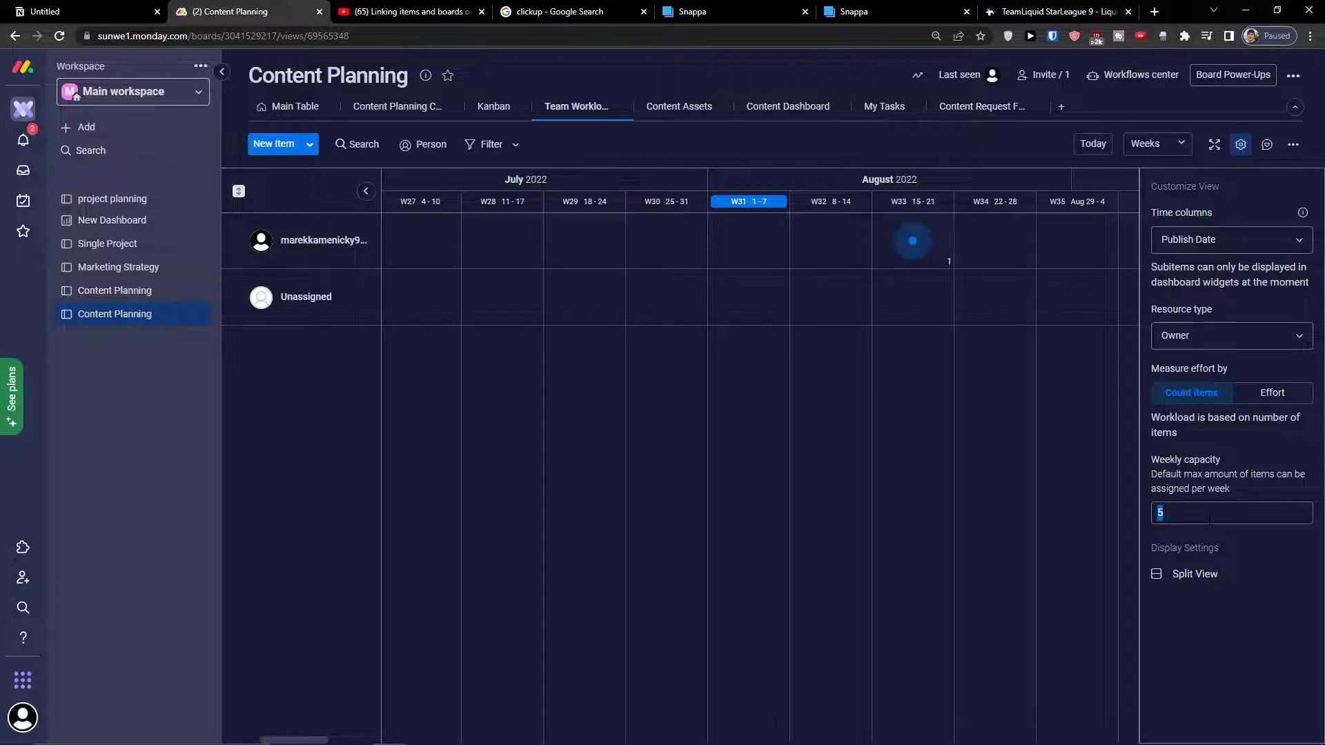
pyautogui.write('01')
pyautogui.write('1')
pyautogui.moveTo(913, 255)
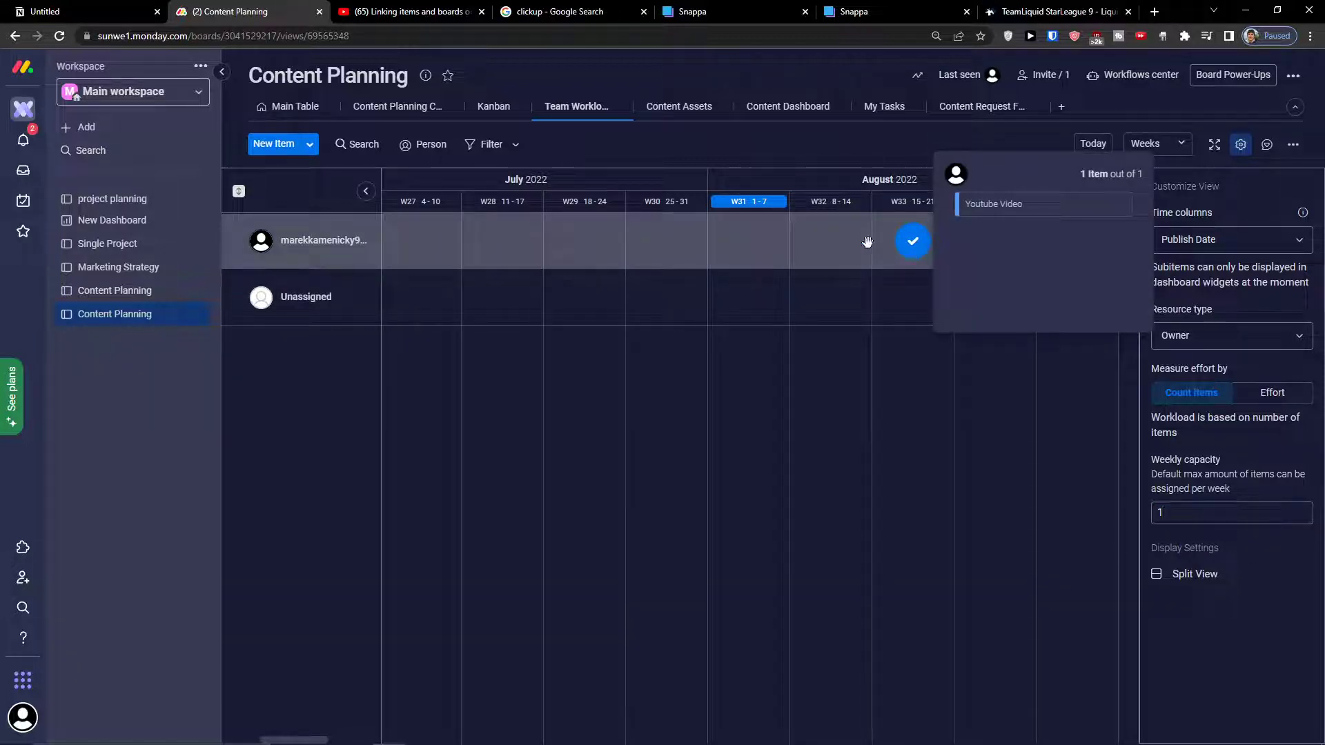
pyautogui.click(706, 114)
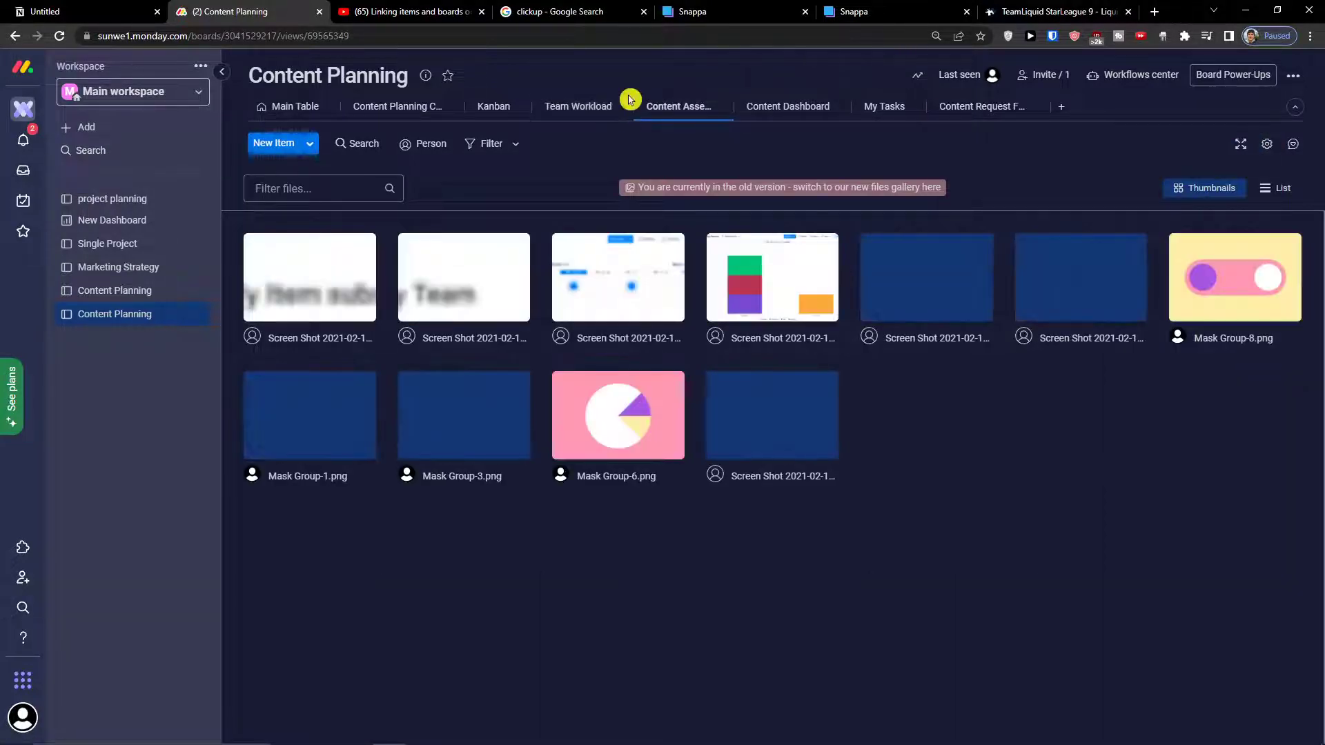
# Step: View the Content Dashboard charts and My Tasks, ending on the Content Request form
pyautogui.click(828, 105)
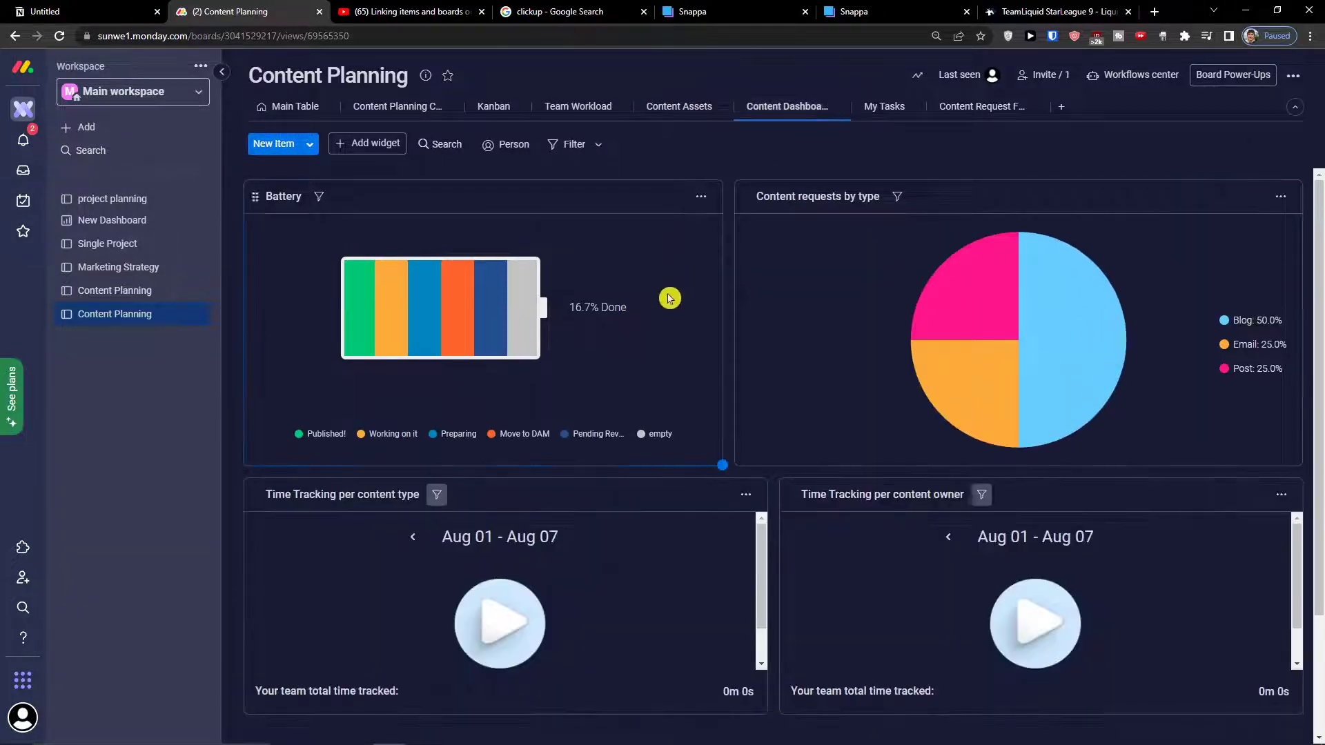
pyautogui.scroll(-2, 746, 345)
pyautogui.scroll(2, 754, 349)
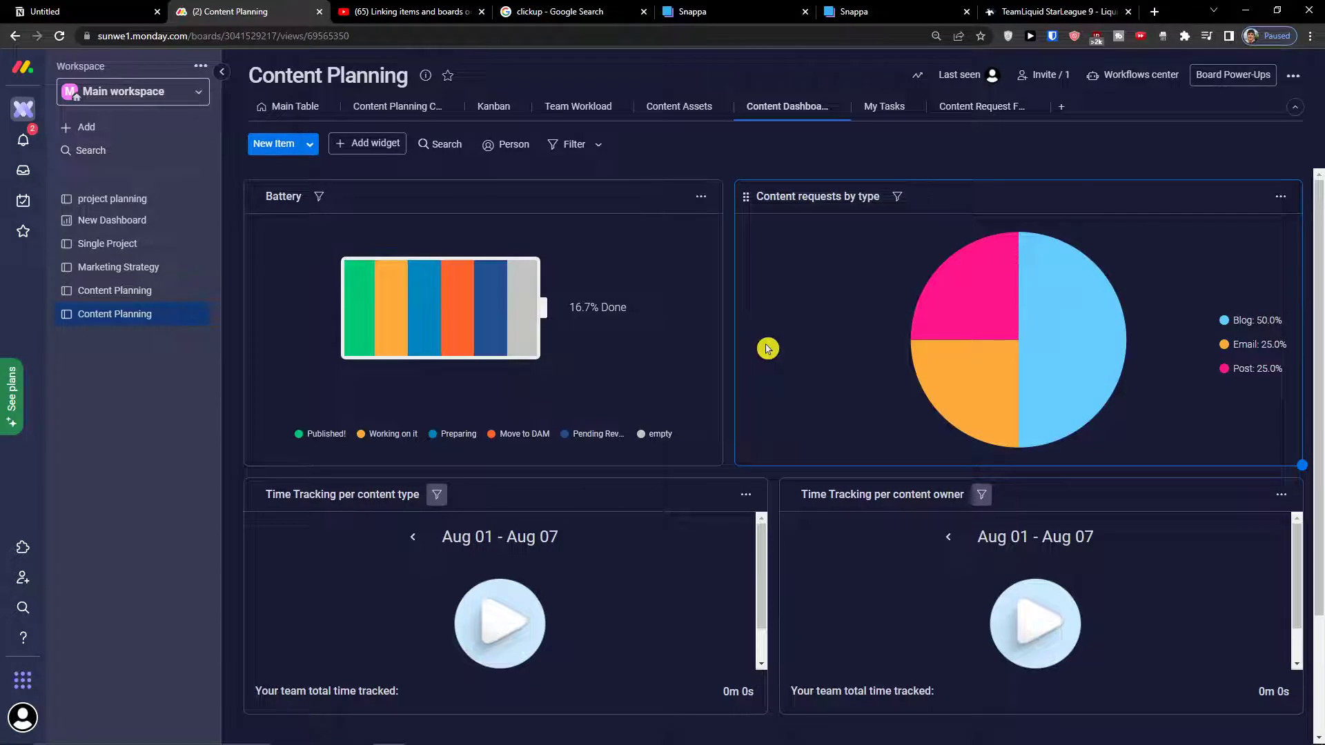
pyautogui.click(871, 109)
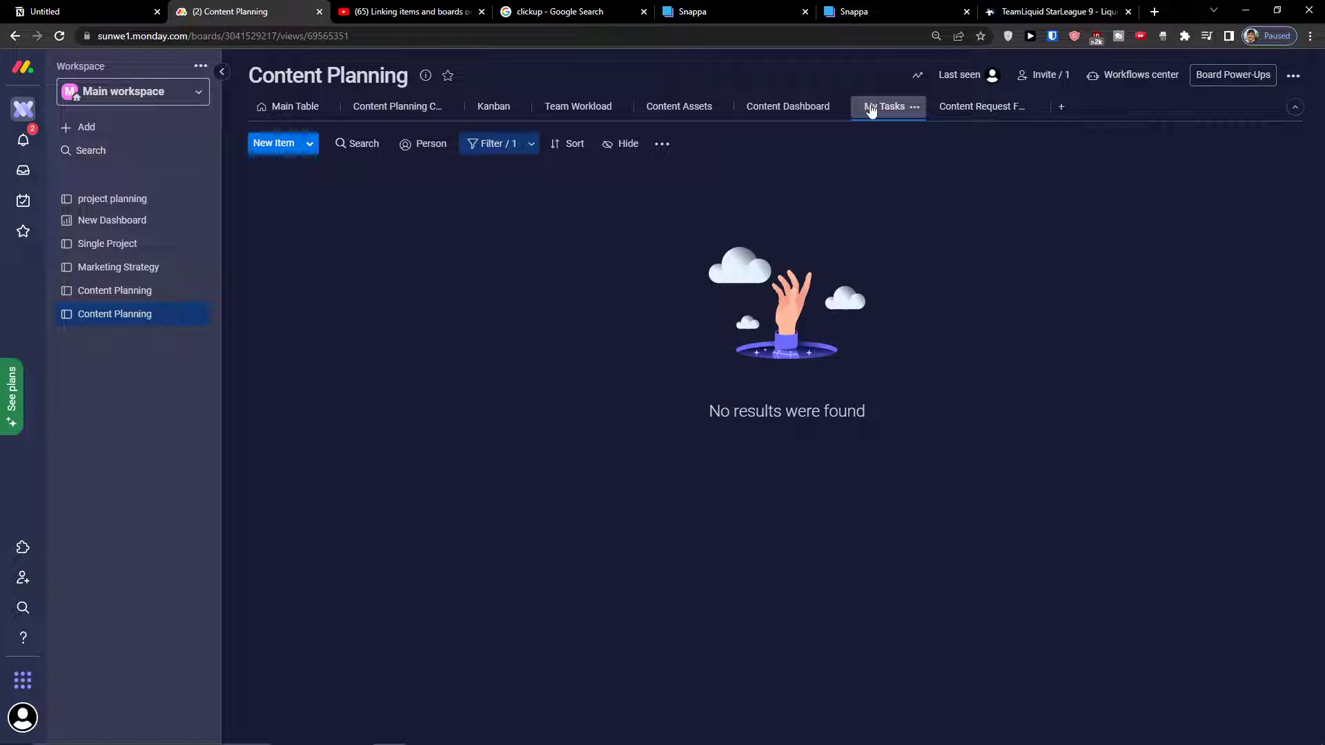
pyautogui.click(985, 108)
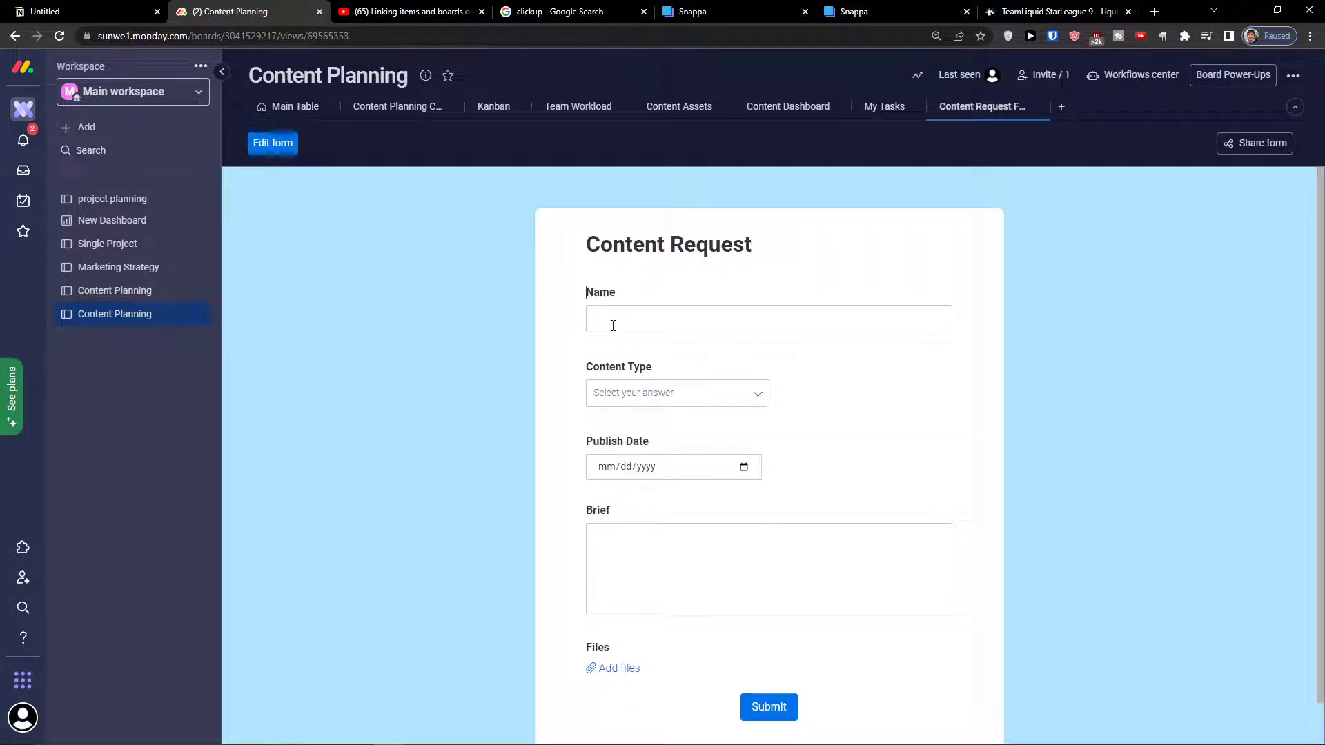
# Step: Check the form's Content Type choices and Name field, visit project planning, then return to Content Planning
pyautogui.scroll(-1, 612, 338)
pyautogui.scroll(1, 600, 338)
pyautogui.click(621, 393)
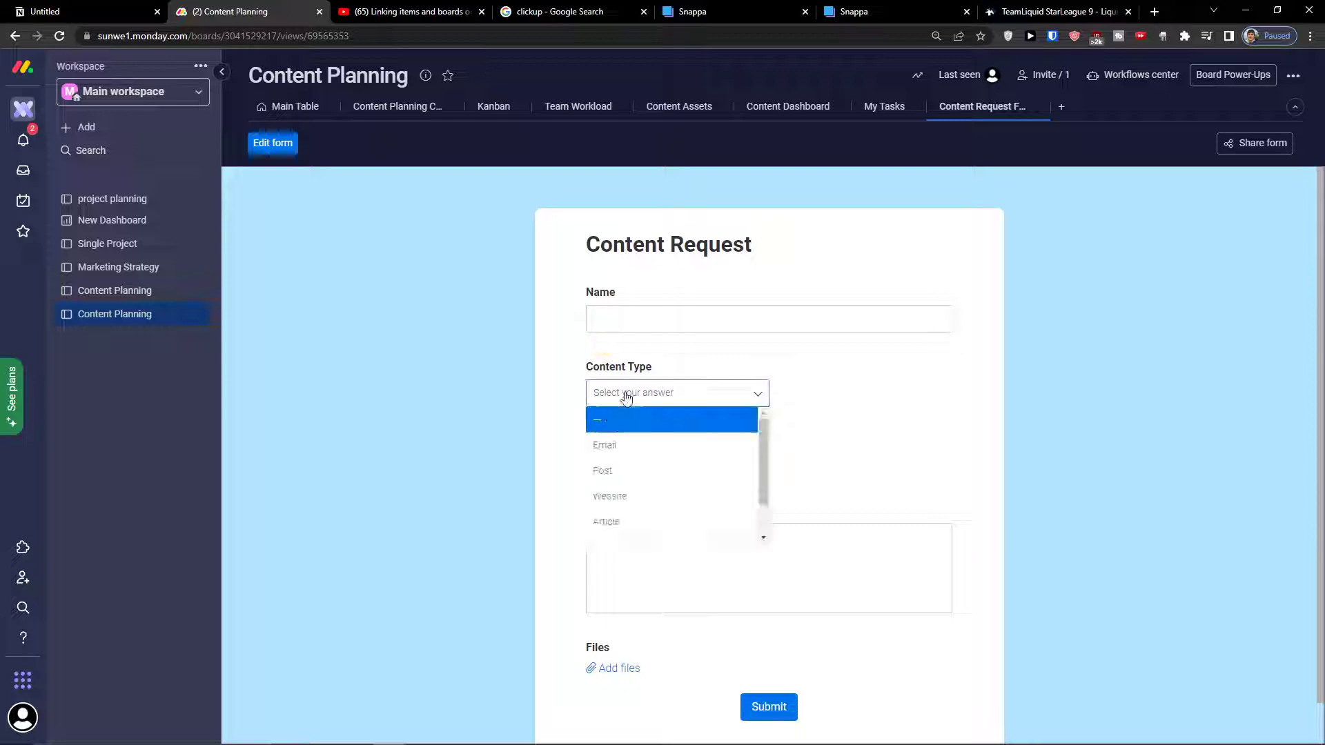
pyautogui.click(552, 452)
pyautogui.click(594, 314)
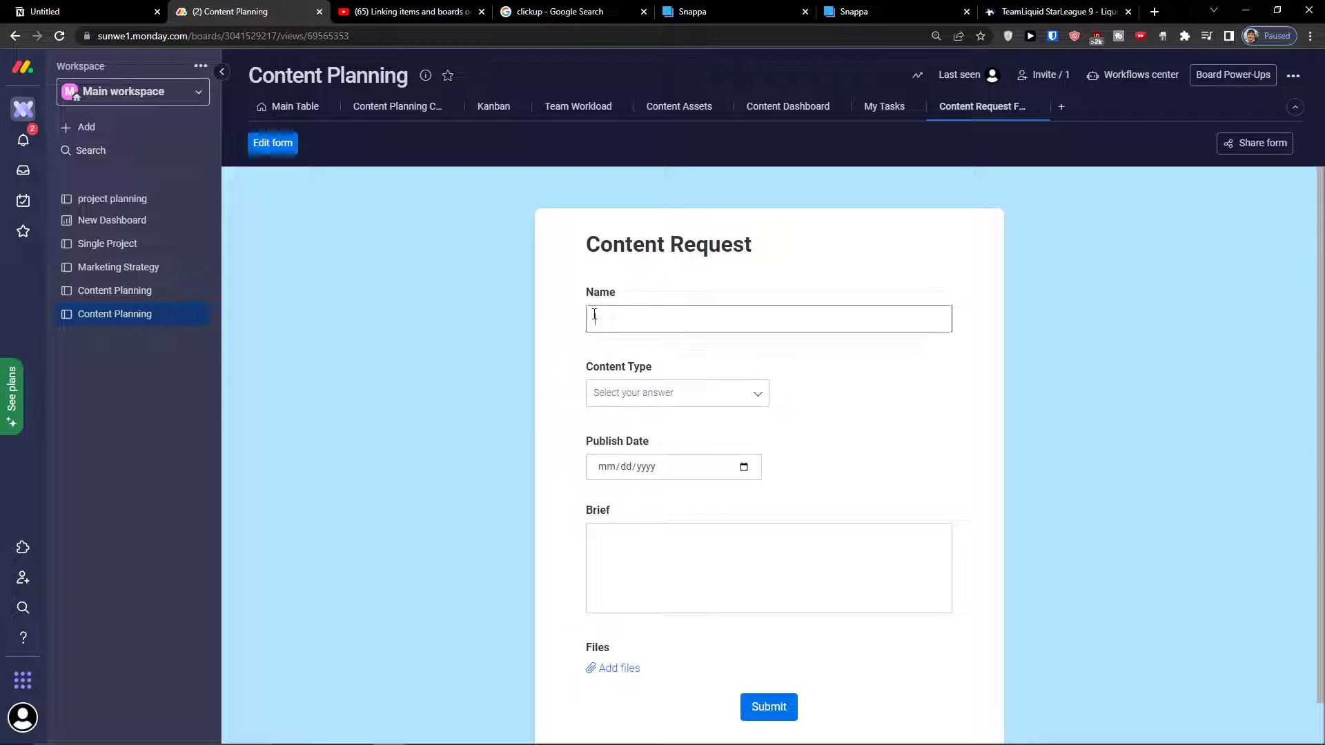
pyautogui.scroll(-1, 476, 290)
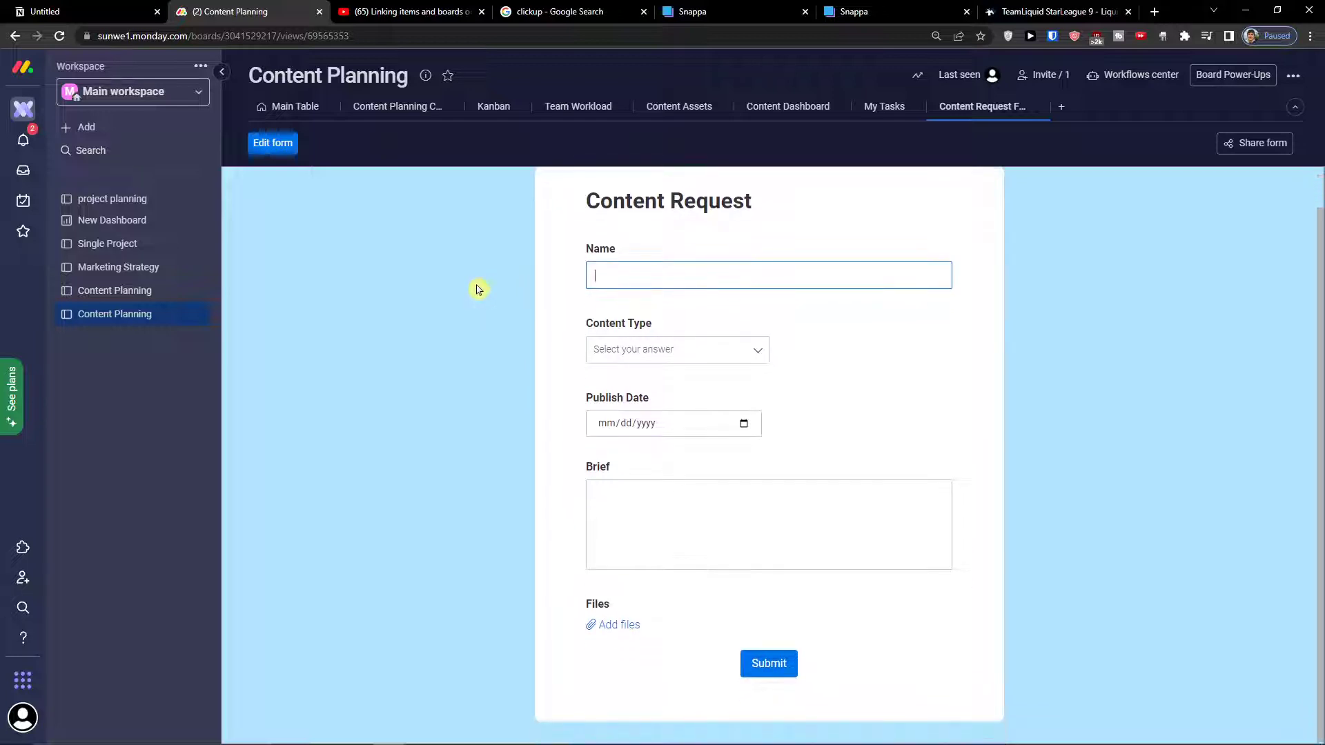
pyautogui.scroll(1, 476, 290)
pyautogui.scroll(-1, 476, 290)
pyautogui.scroll(1, 478, 290)
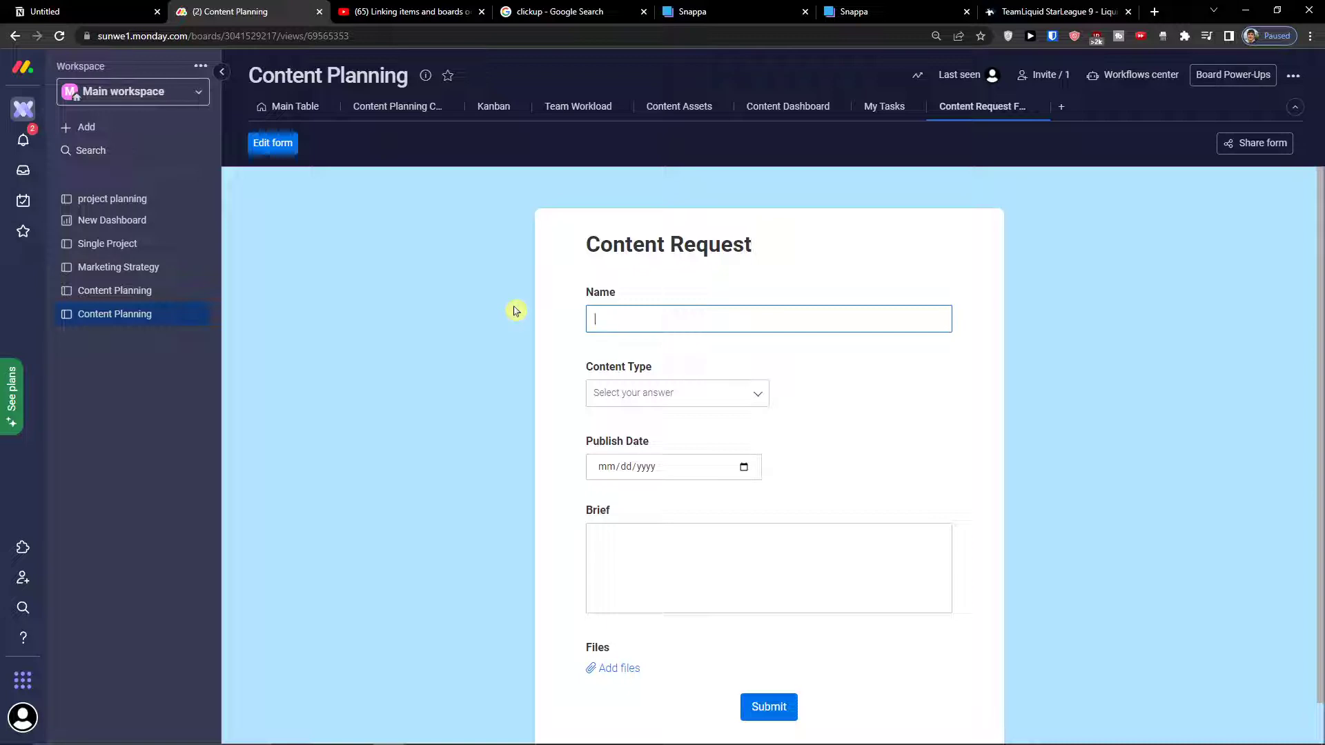
pyautogui.click(133, 199)
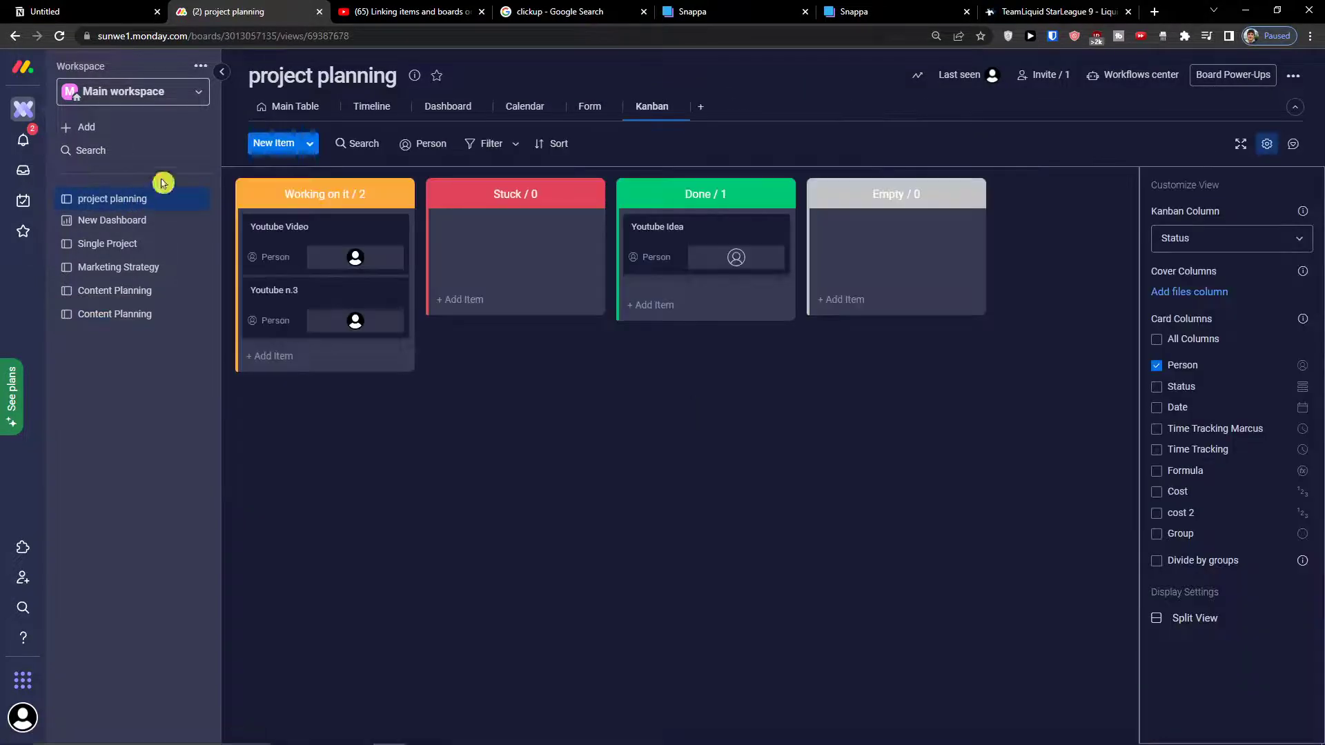
pyautogui.click(126, 311)
# Step: From Content Planning's Main Table, create a new board from the Content Production 'Content calendar' template
pyautogui.click(293, 109)
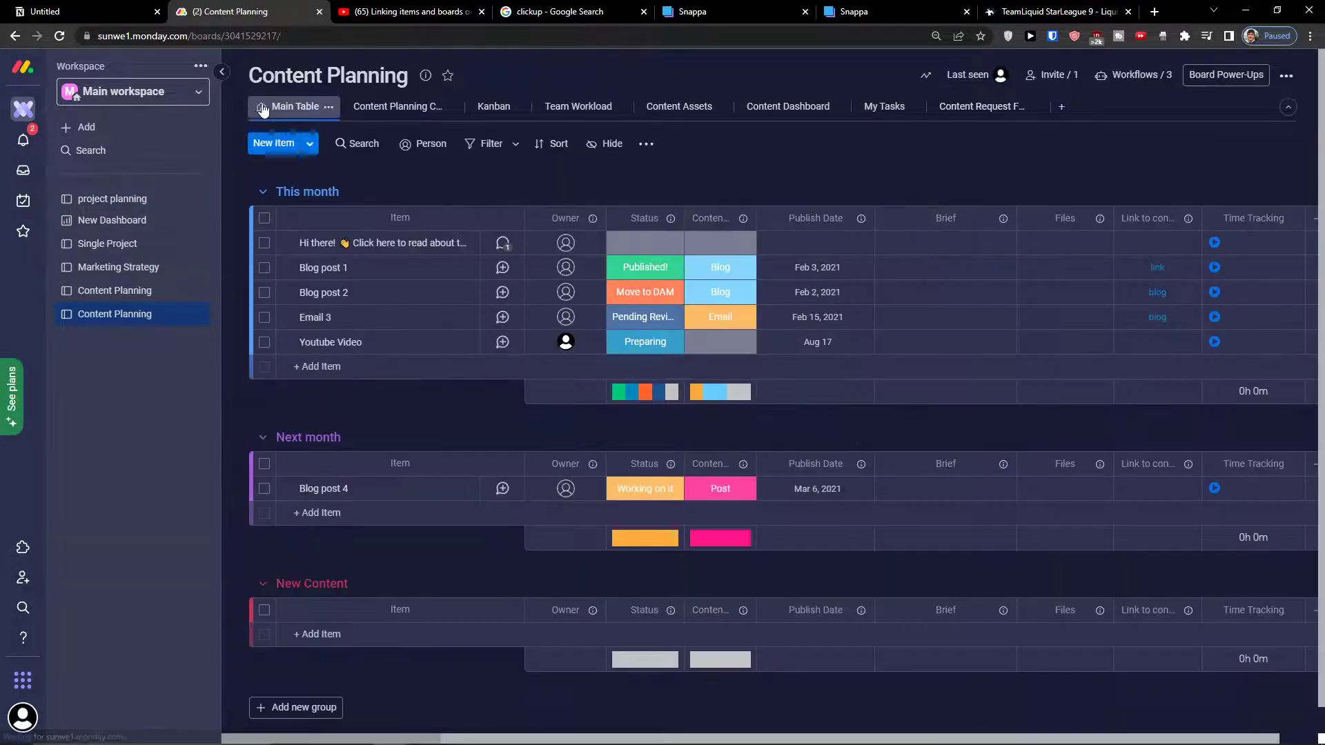
pyautogui.click(125, 131)
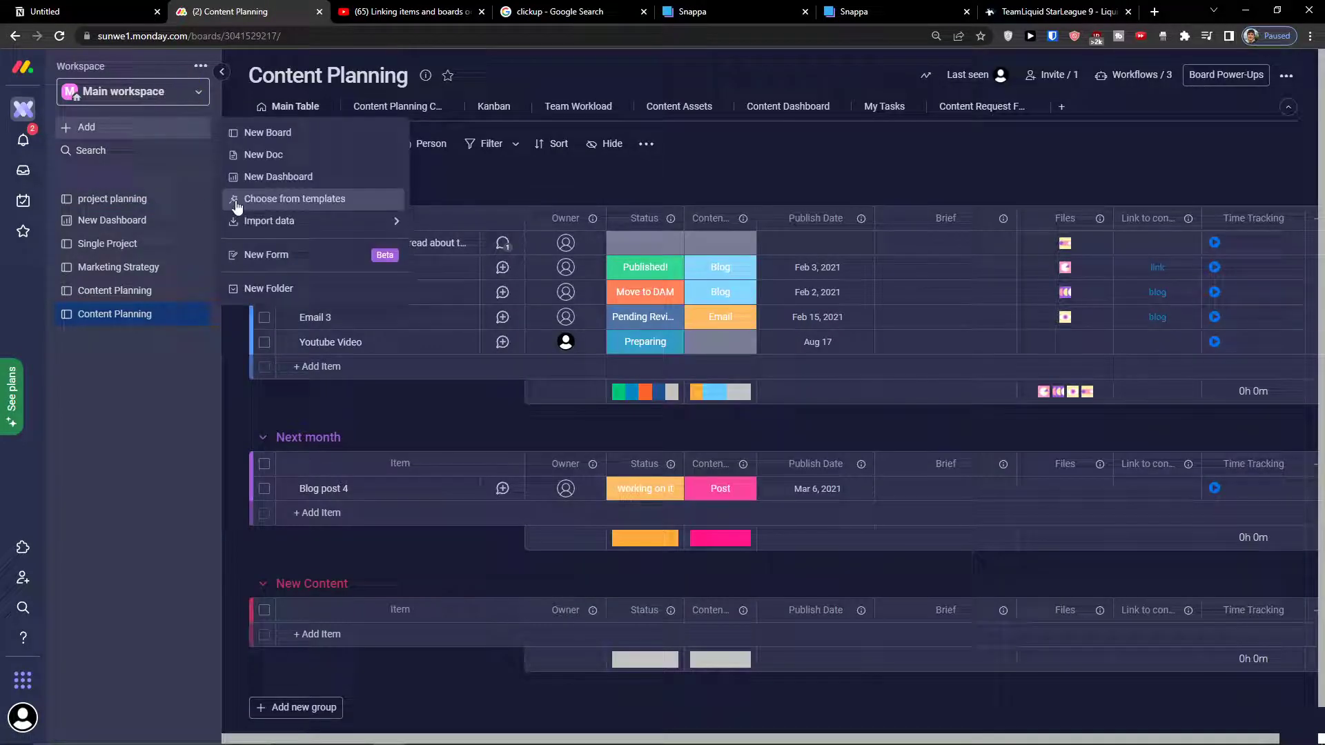
pyautogui.click(275, 198)
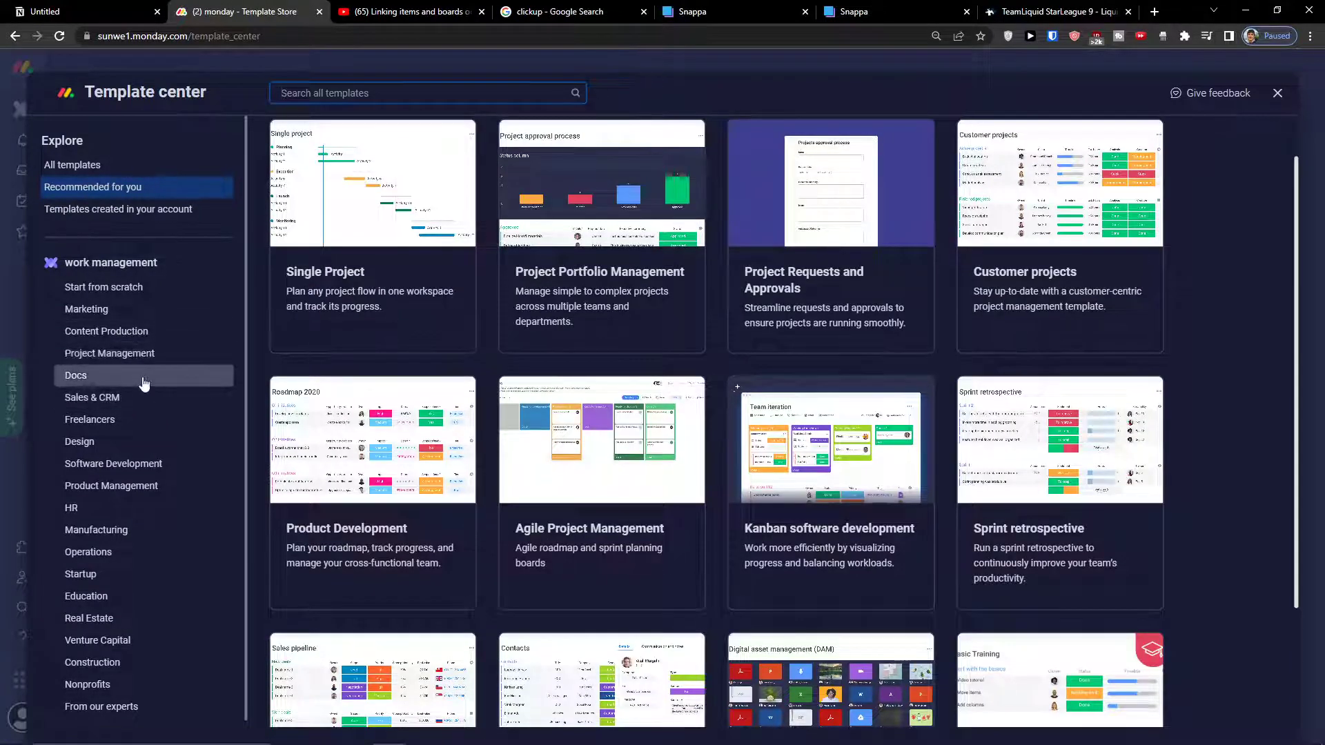
pyautogui.click(138, 332)
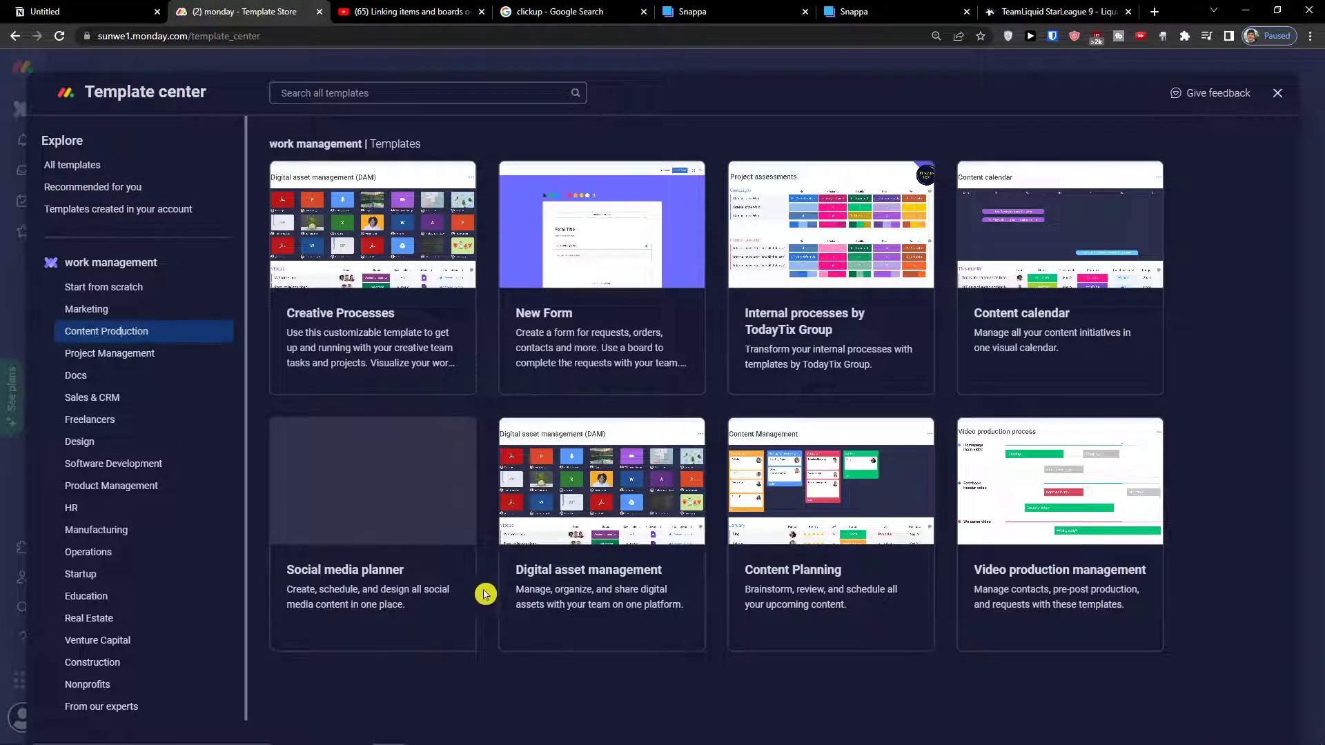
pyautogui.click(1036, 376)
pyautogui.click(1171, 177)
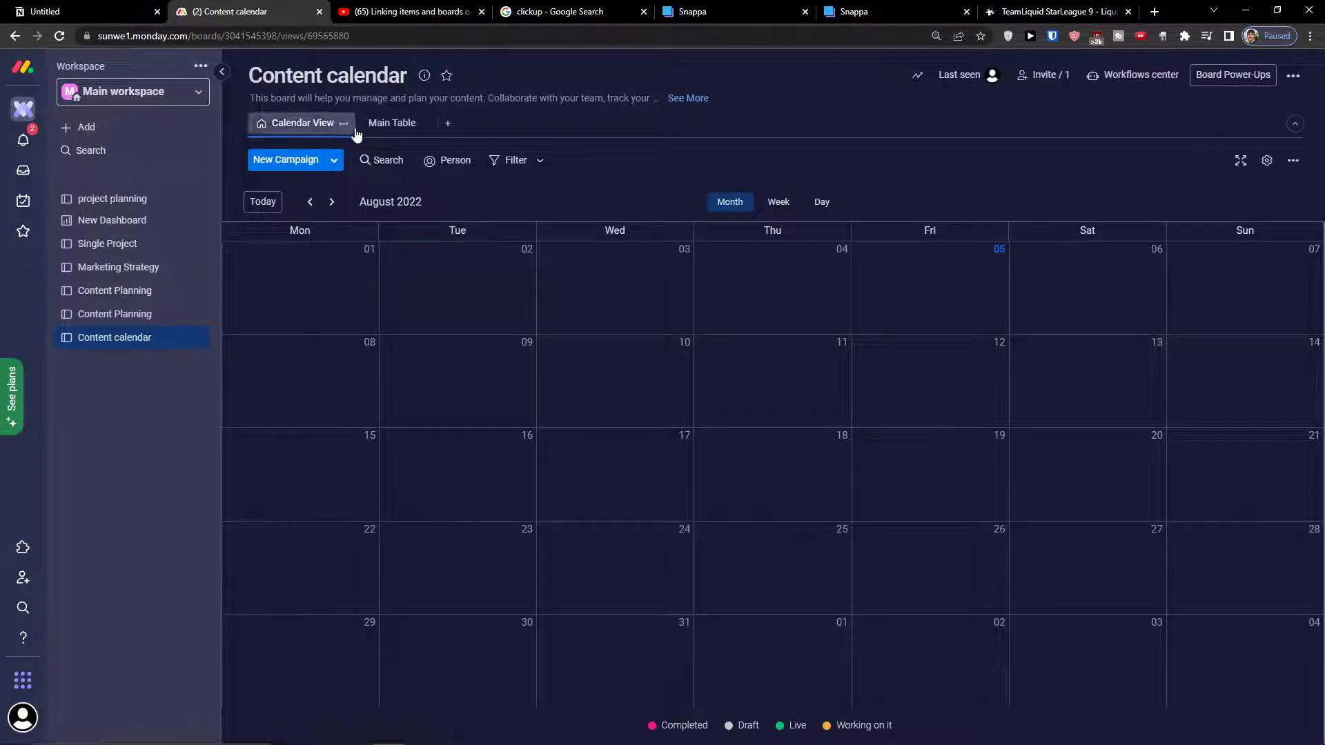
# Step: Switch the new board between its Main Table and Calendar views, ending on the Main Table
pyautogui.click(376, 125)
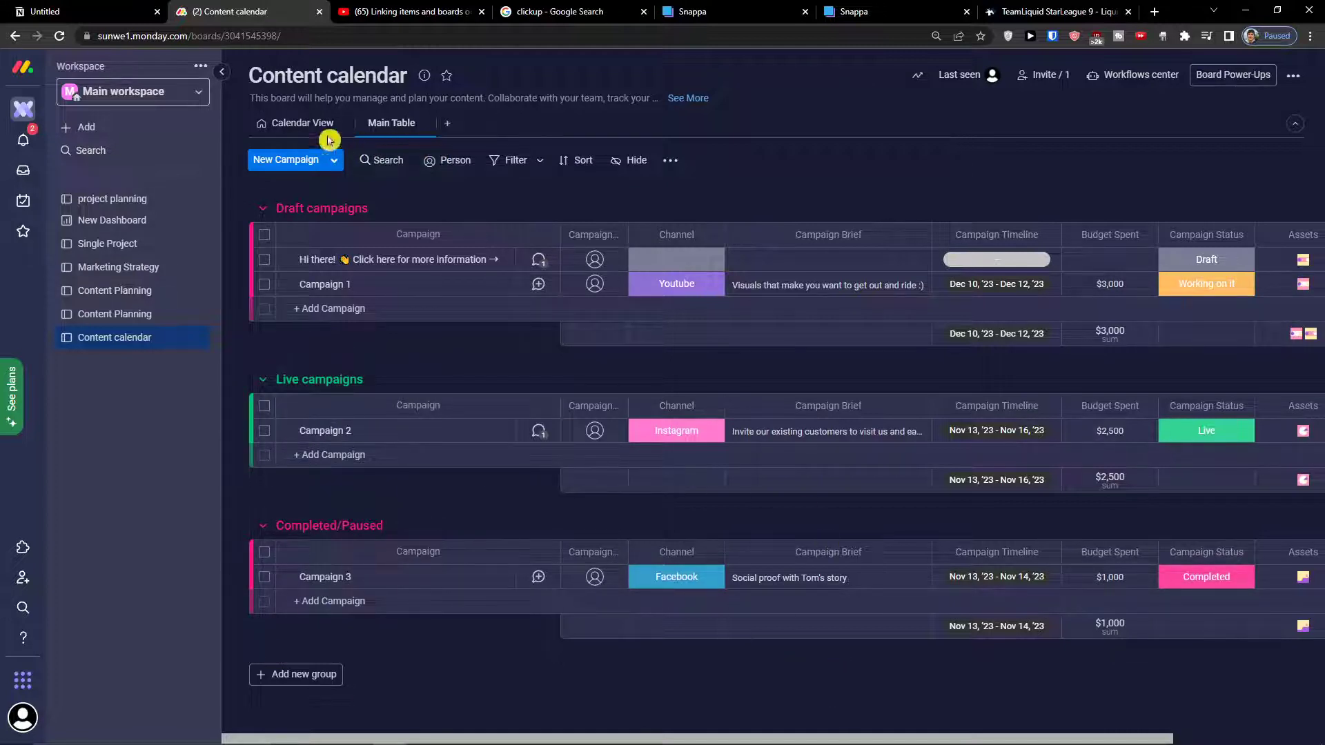
pyautogui.click(303, 126)
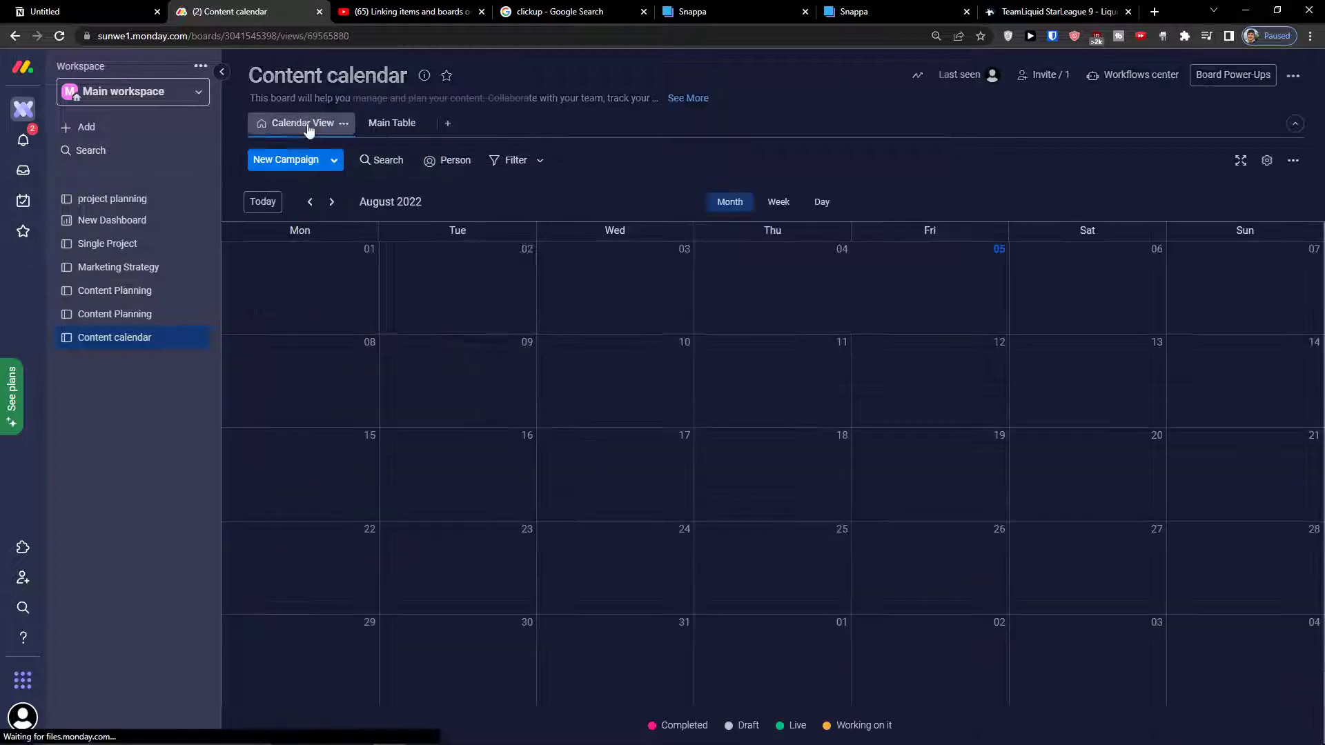
pyautogui.click(386, 124)
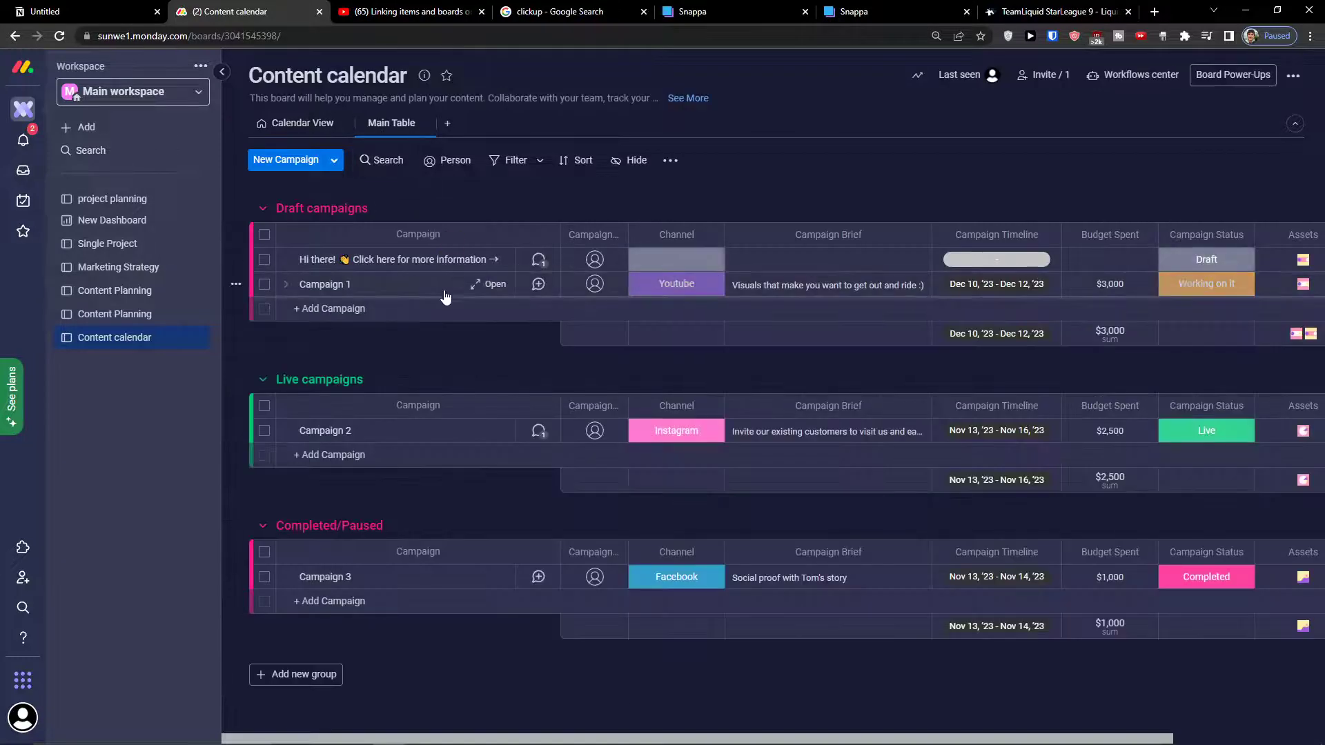
# Step: Inspect Campaign 1's Channel, Campaign Brief and $3,000 budget, then start a new Draft campaigns row
pyautogui.click(674, 284)
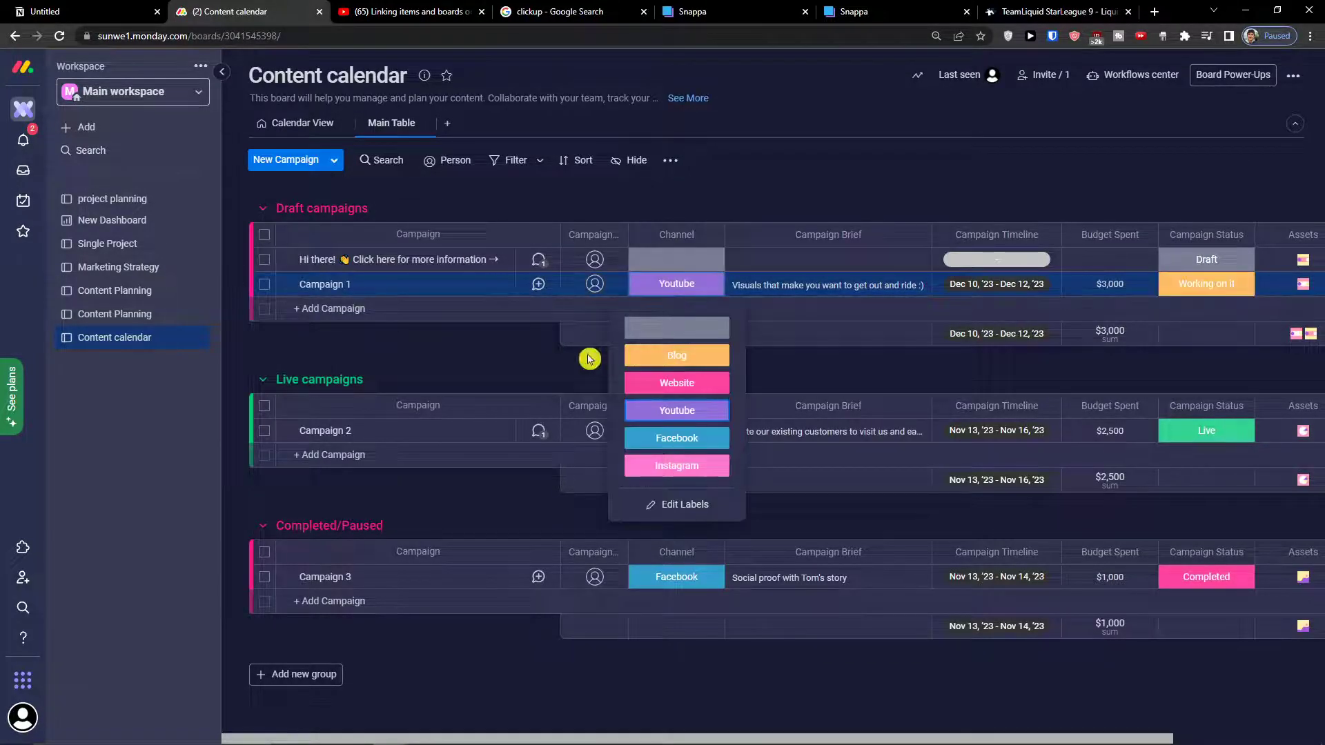
pyautogui.click(532, 365)
pyautogui.doubleClick(799, 285)
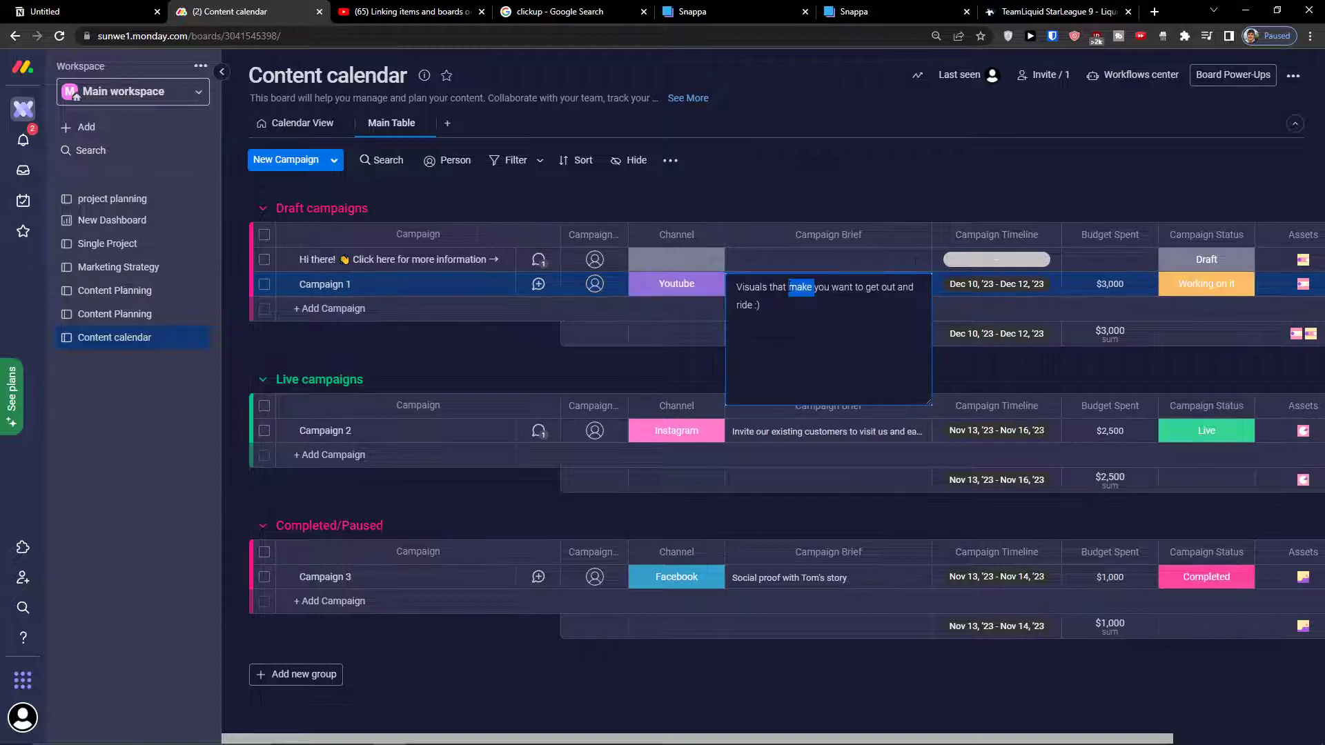
pyautogui.moveTo(690, 737); pyautogui.dragTo(881, 739)
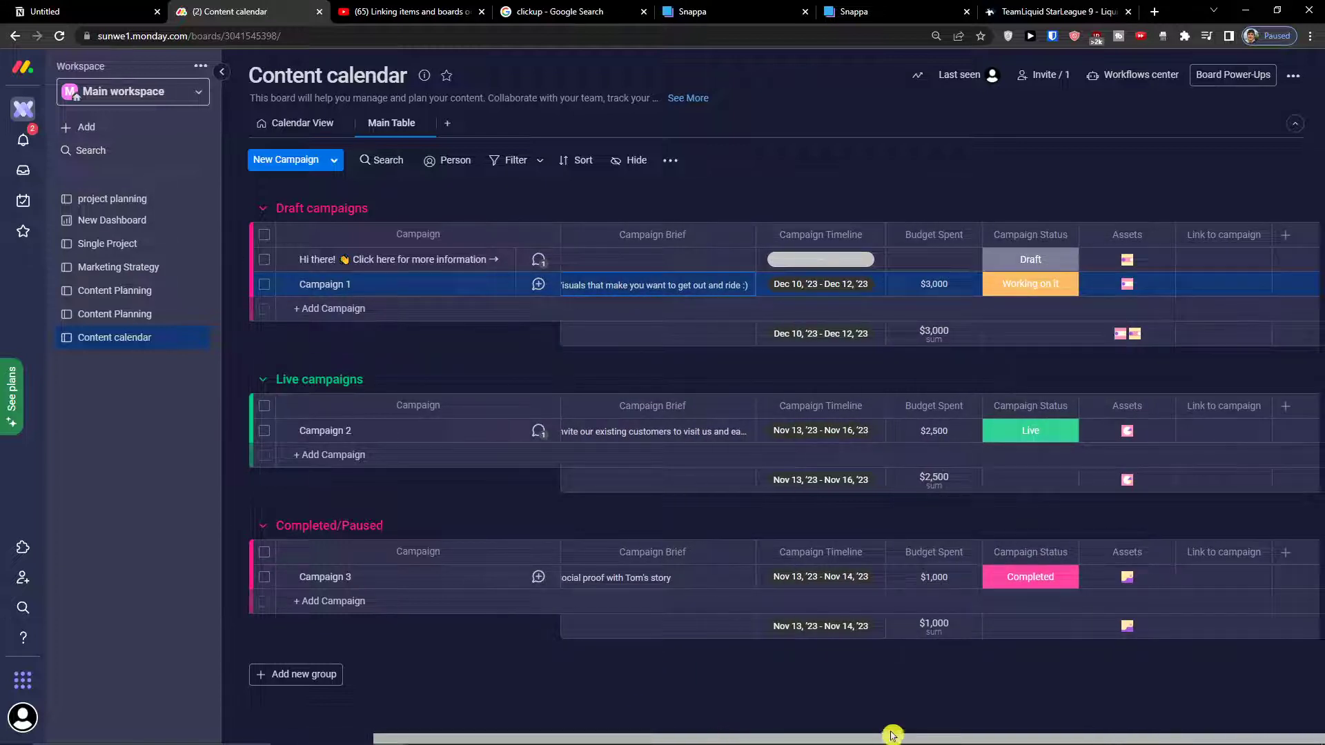
pyautogui.click(922, 280)
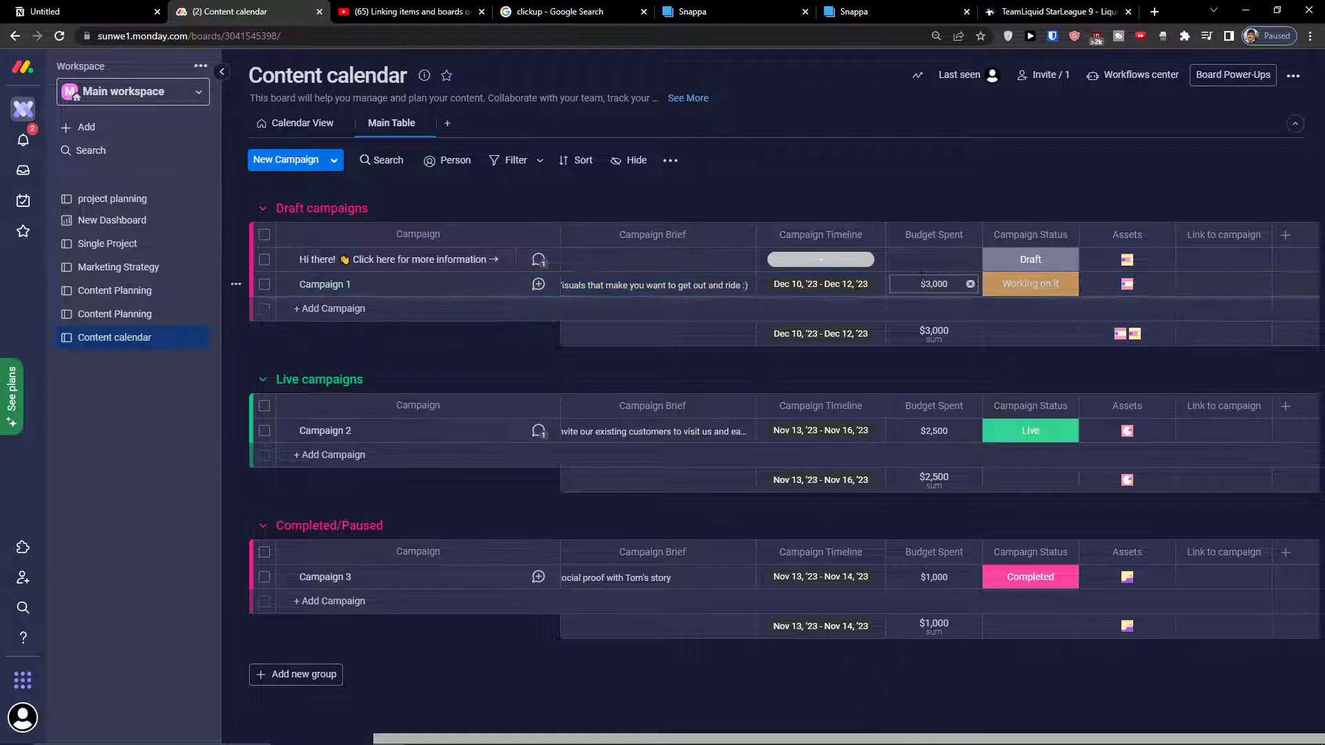
pyautogui.press('Return')
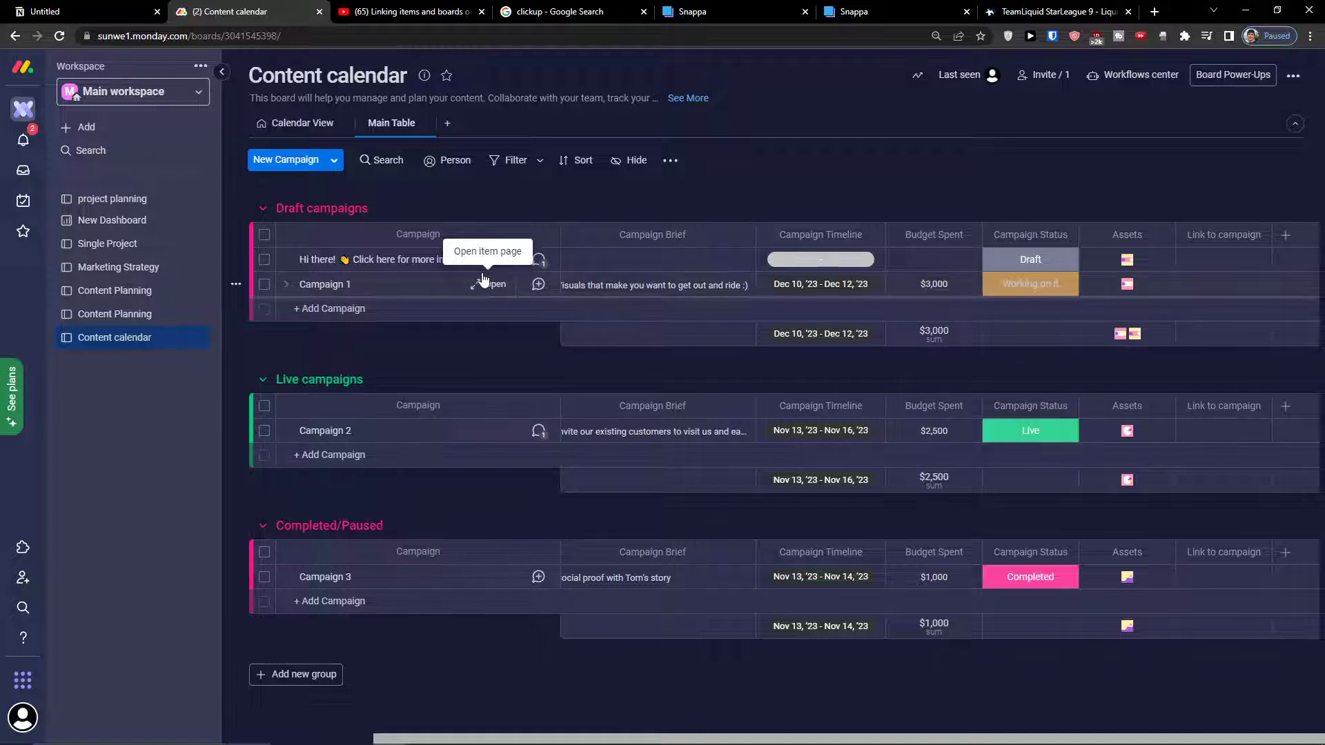
pyautogui.click(412, 315)
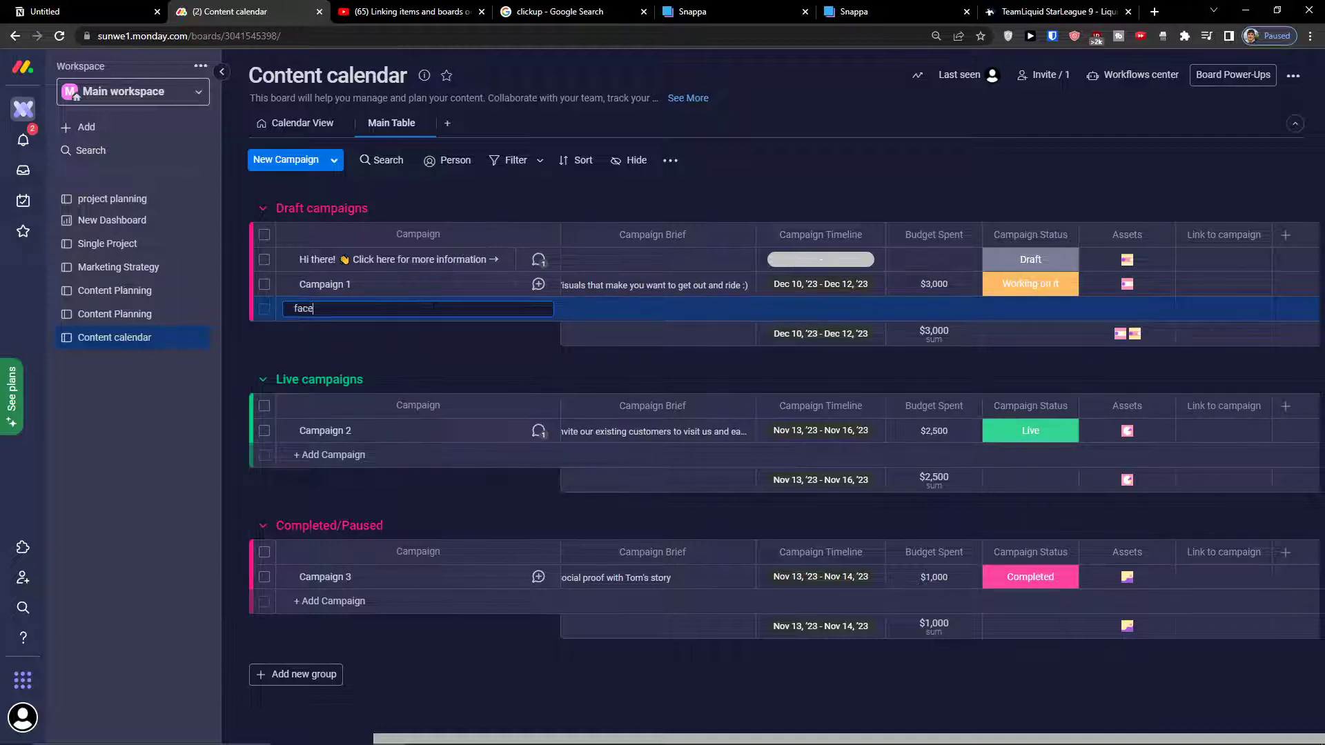
# Step: Add the 'facebook campaign' row with channel Facebook and brief 'ad for my channel'
pyautogui.press('Return')
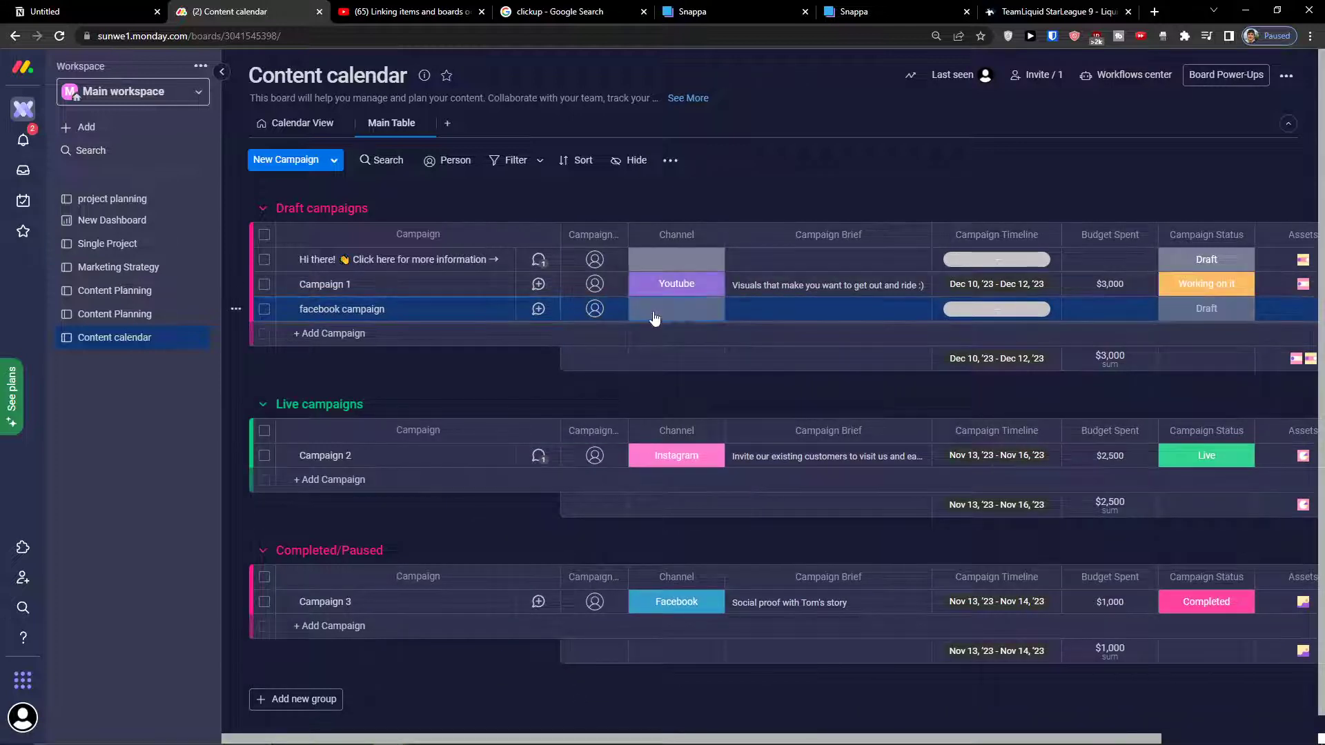
pyautogui.click(666, 309)
pyautogui.click(676, 467)
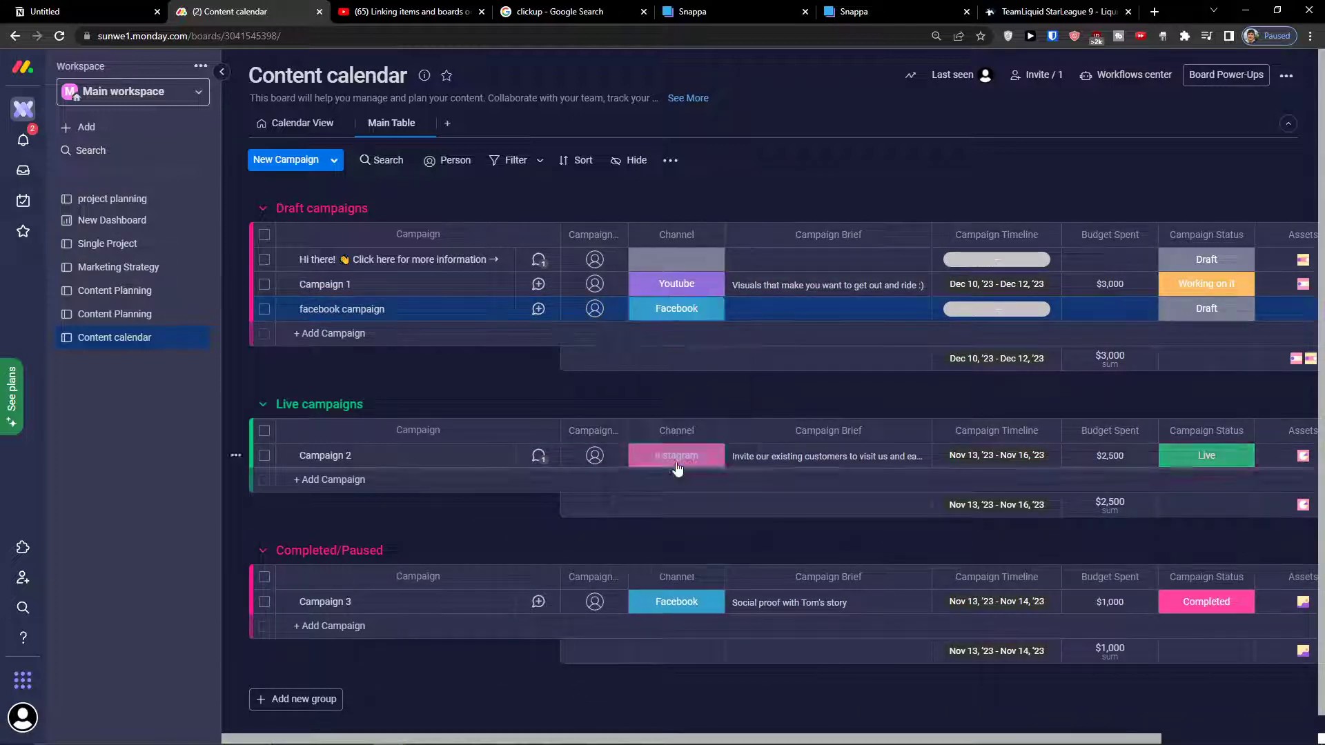
pyautogui.click(804, 304)
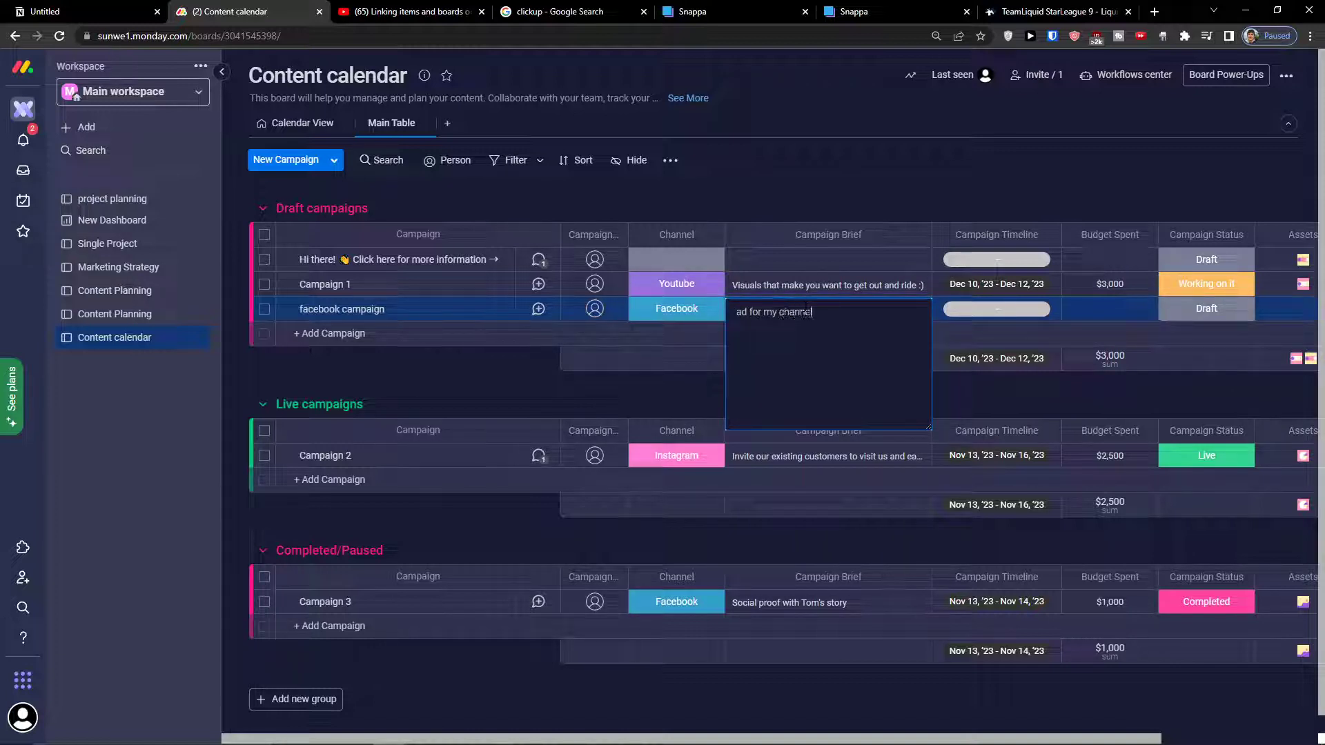
pyautogui.click(948, 312)
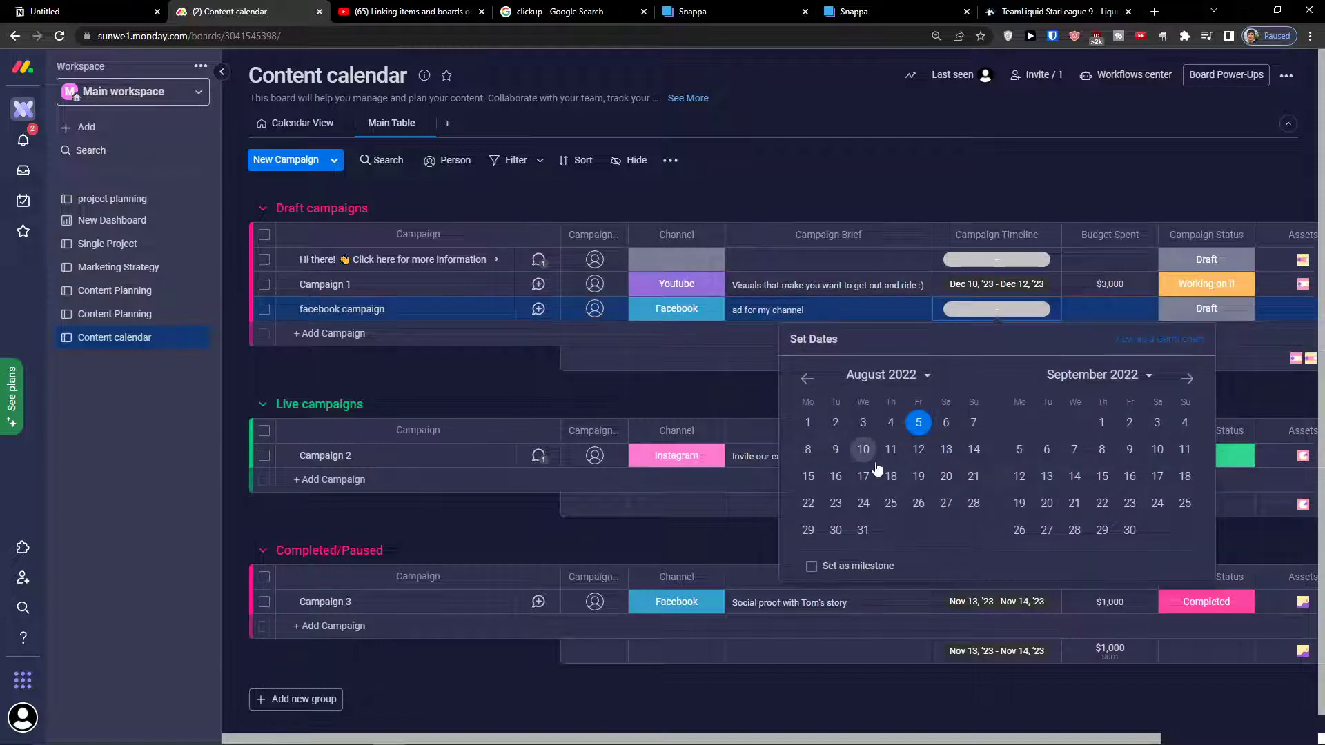
# Step: Set the facebook campaign's timeline to Aug 6 - 10 and its Budget Spent to 2000
pyautogui.click(918, 423)
pyautogui.click(943, 419)
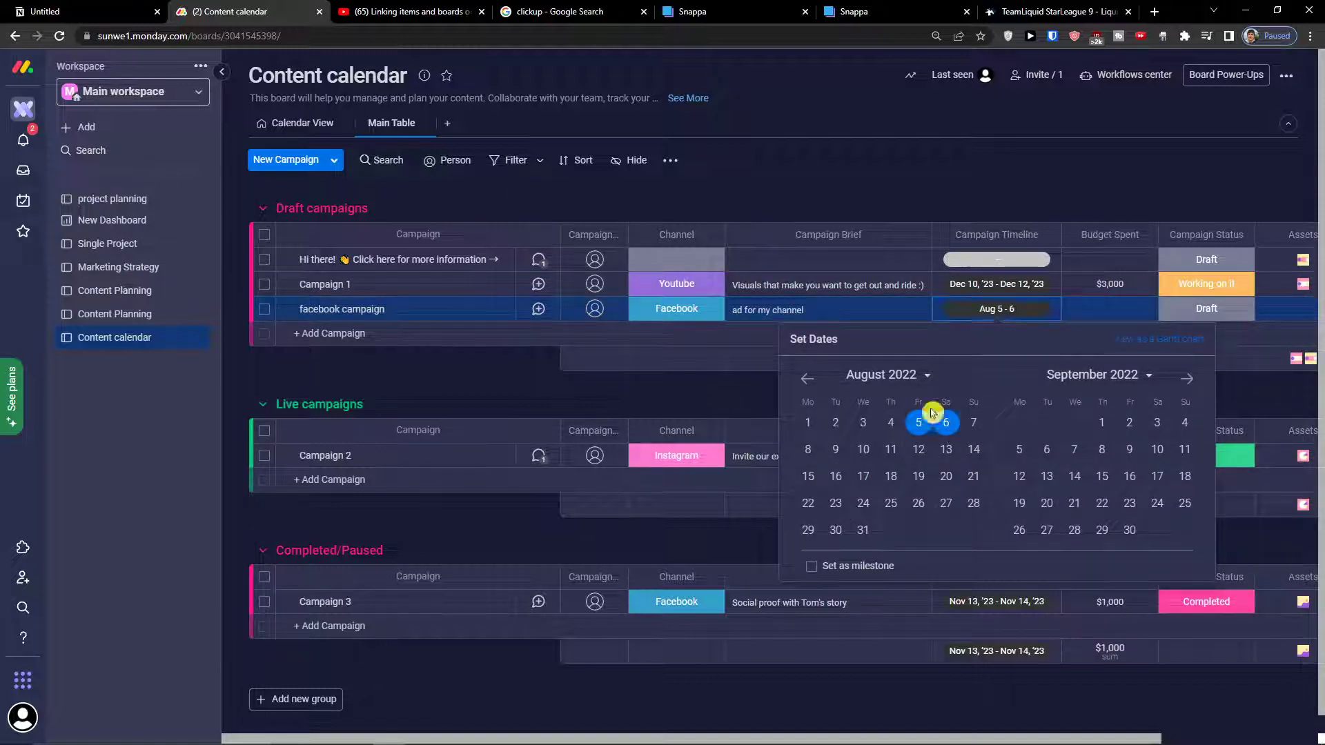
pyautogui.click(946, 422)
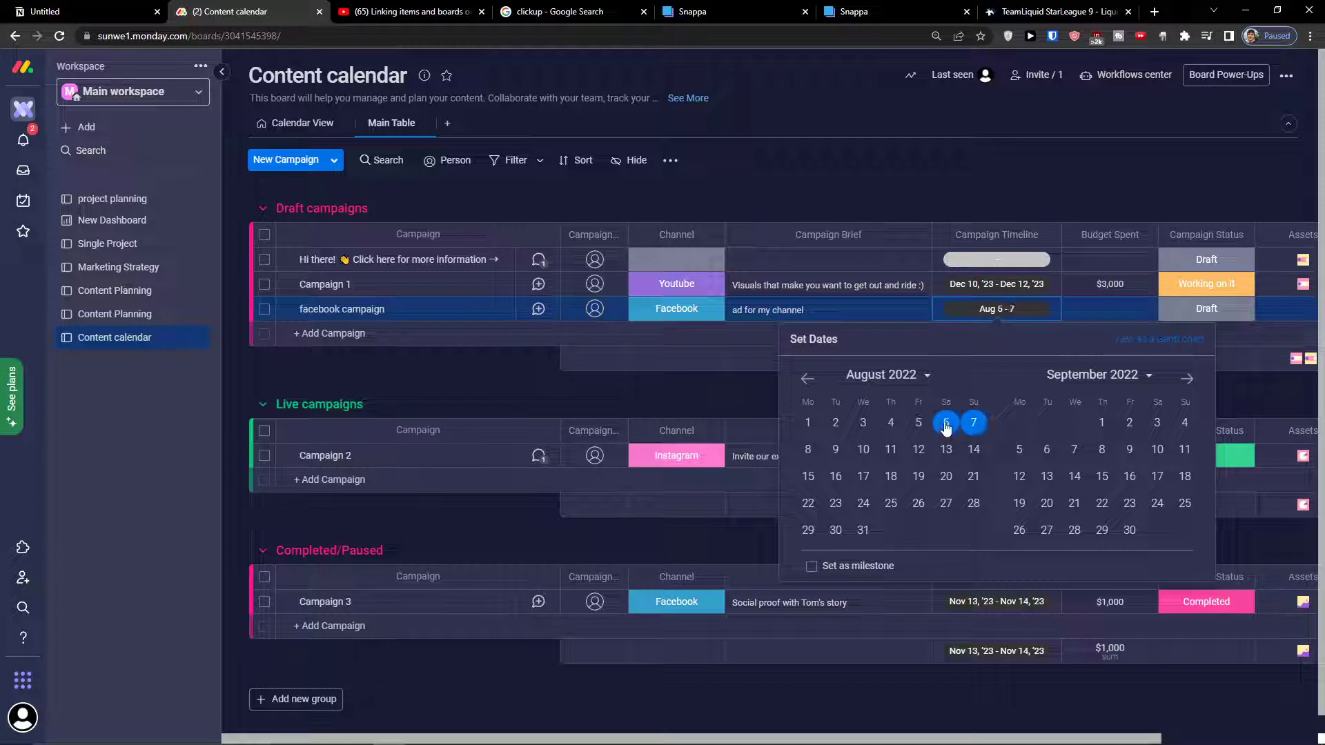
pyautogui.click(862, 449)
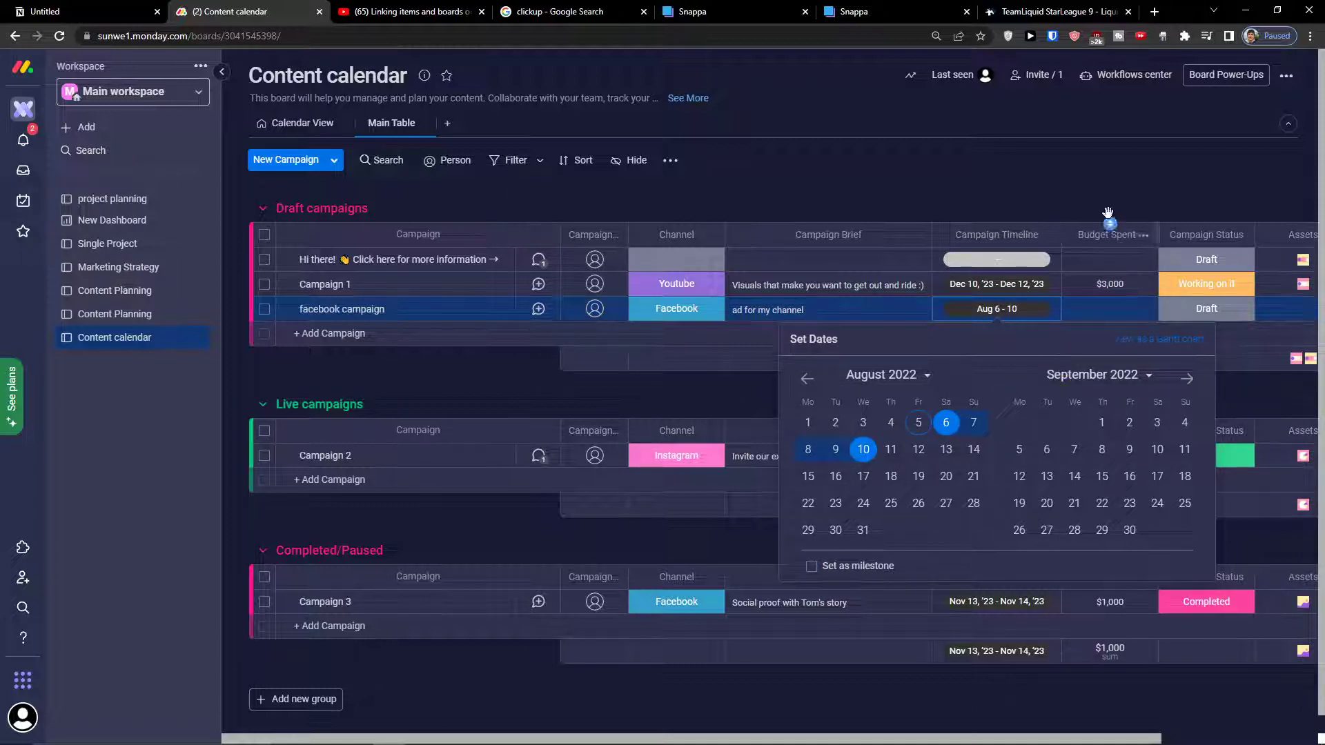
pyautogui.click(1107, 284)
pyautogui.click(1110, 308)
pyautogui.write('2000')
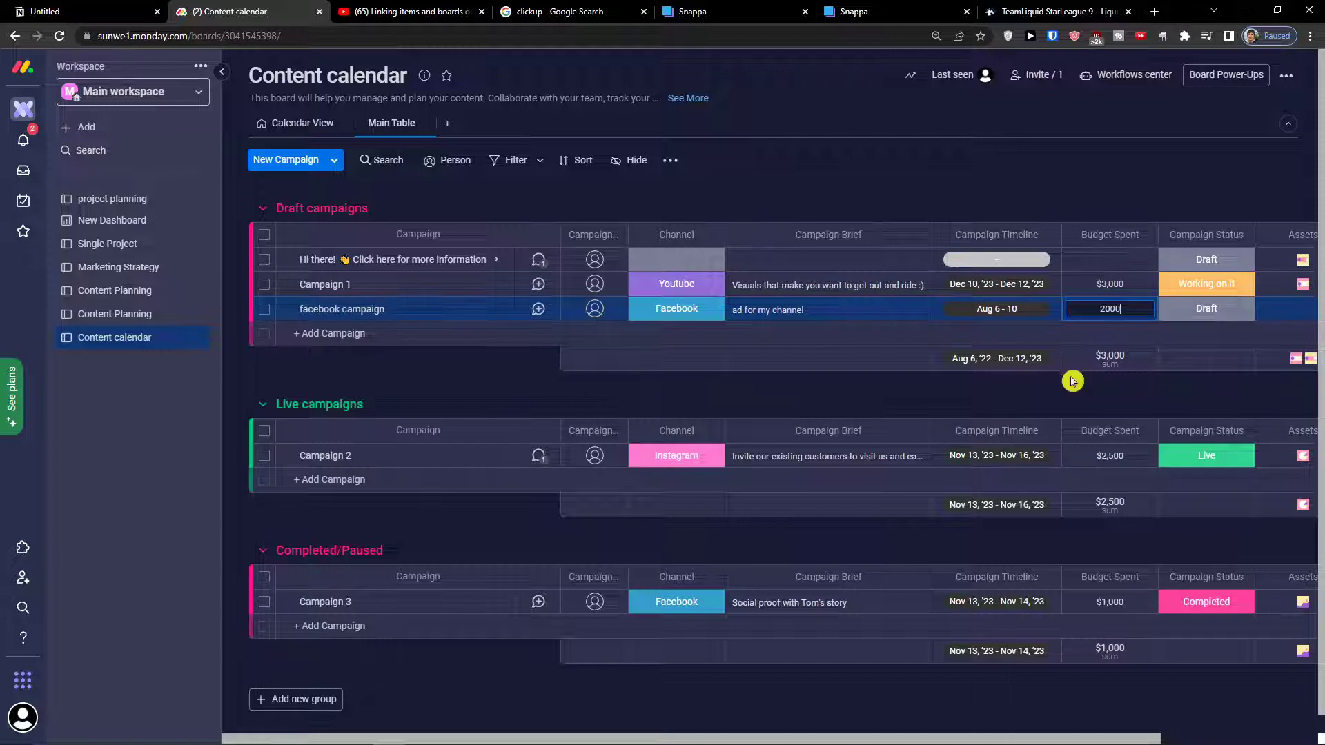
pyautogui.press('Return')
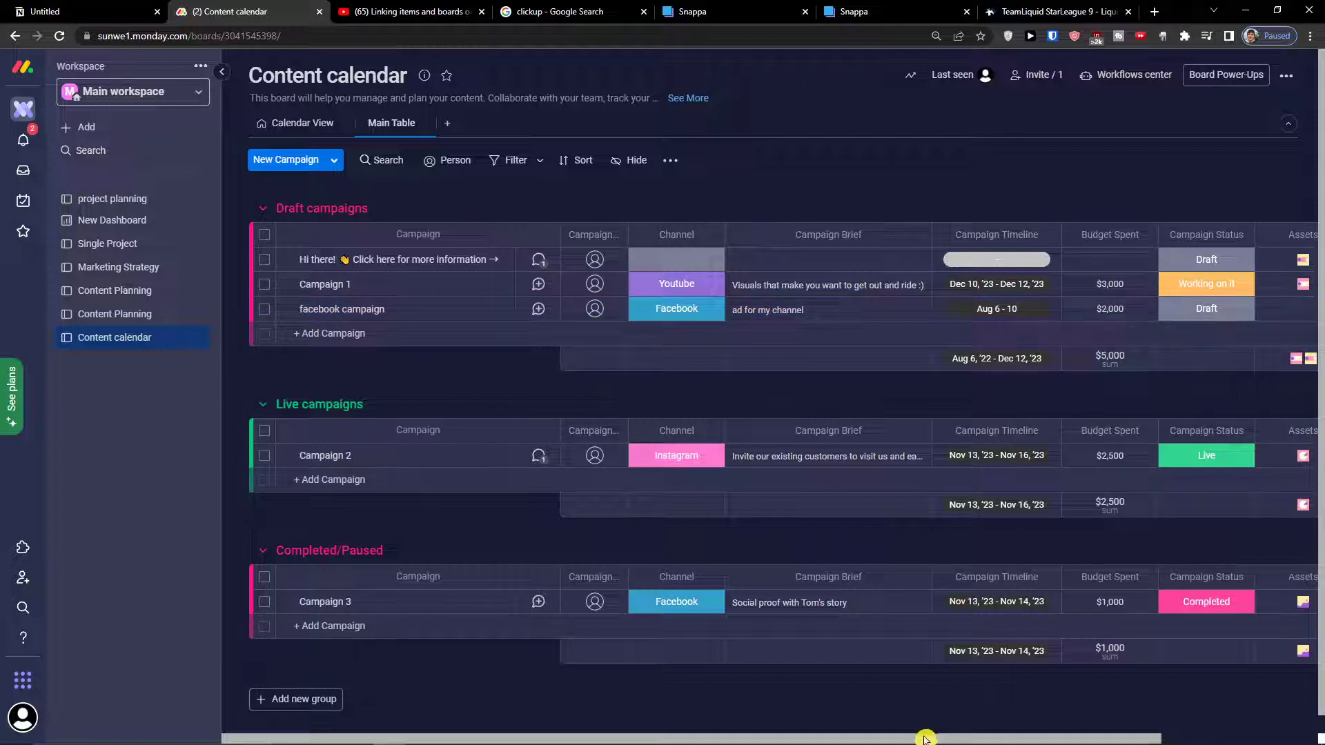
pyautogui.moveTo(926, 739); pyautogui.dragTo(1094, 725)
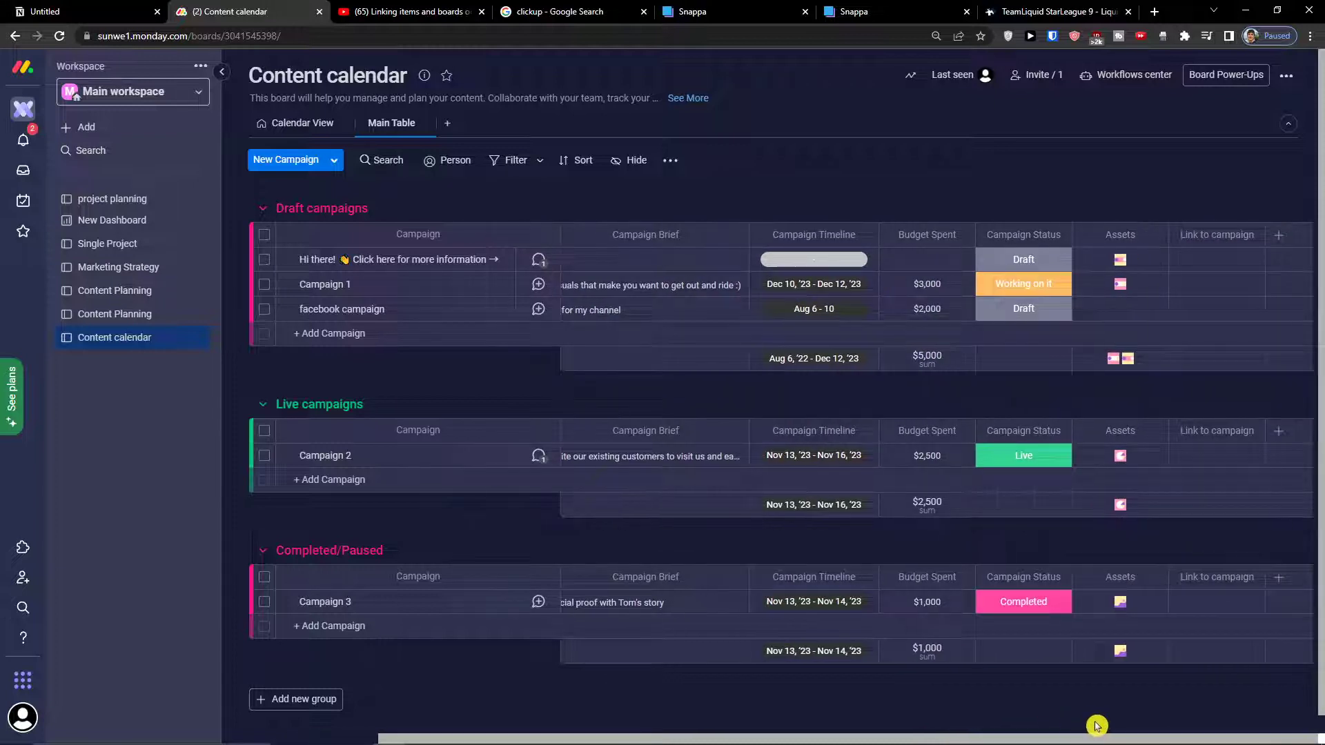
# Step: Move the facebook campaign into the Live campaigns group and set its status to Live
pyautogui.click(1014, 312)
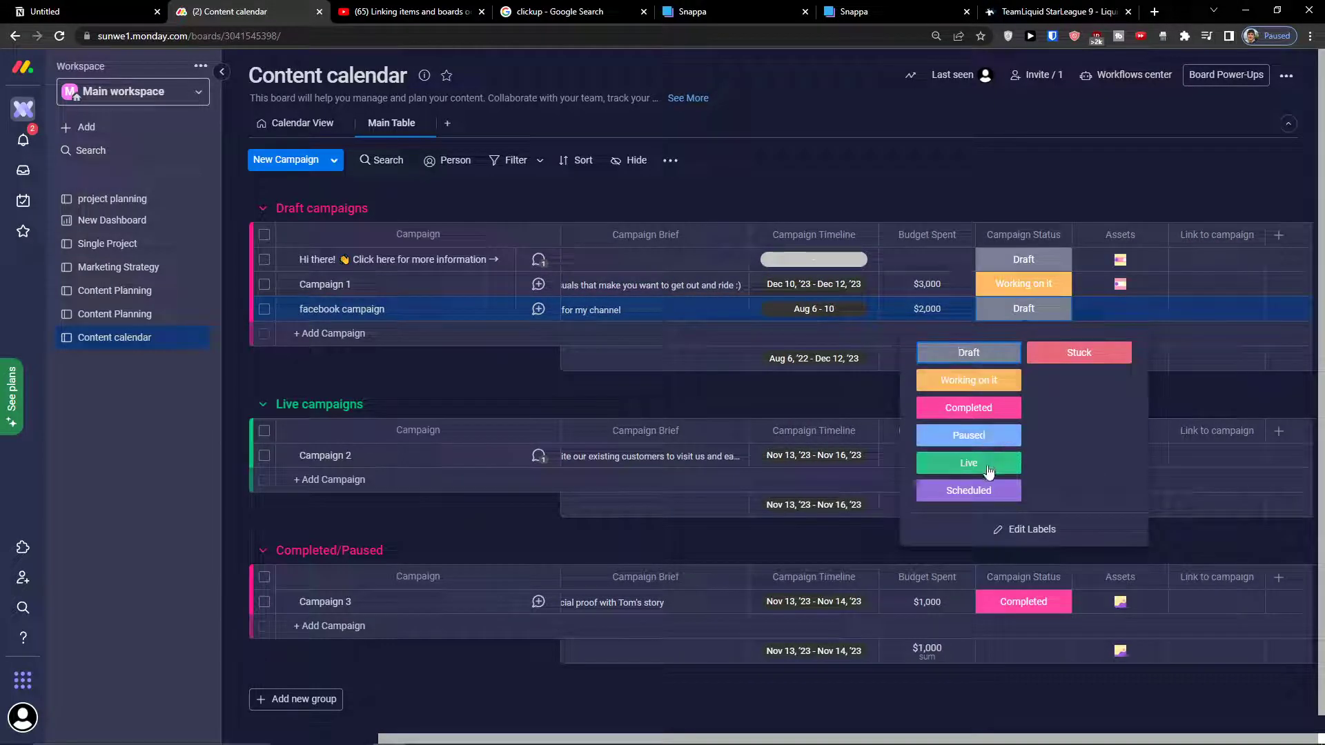
pyautogui.click(1070, 366)
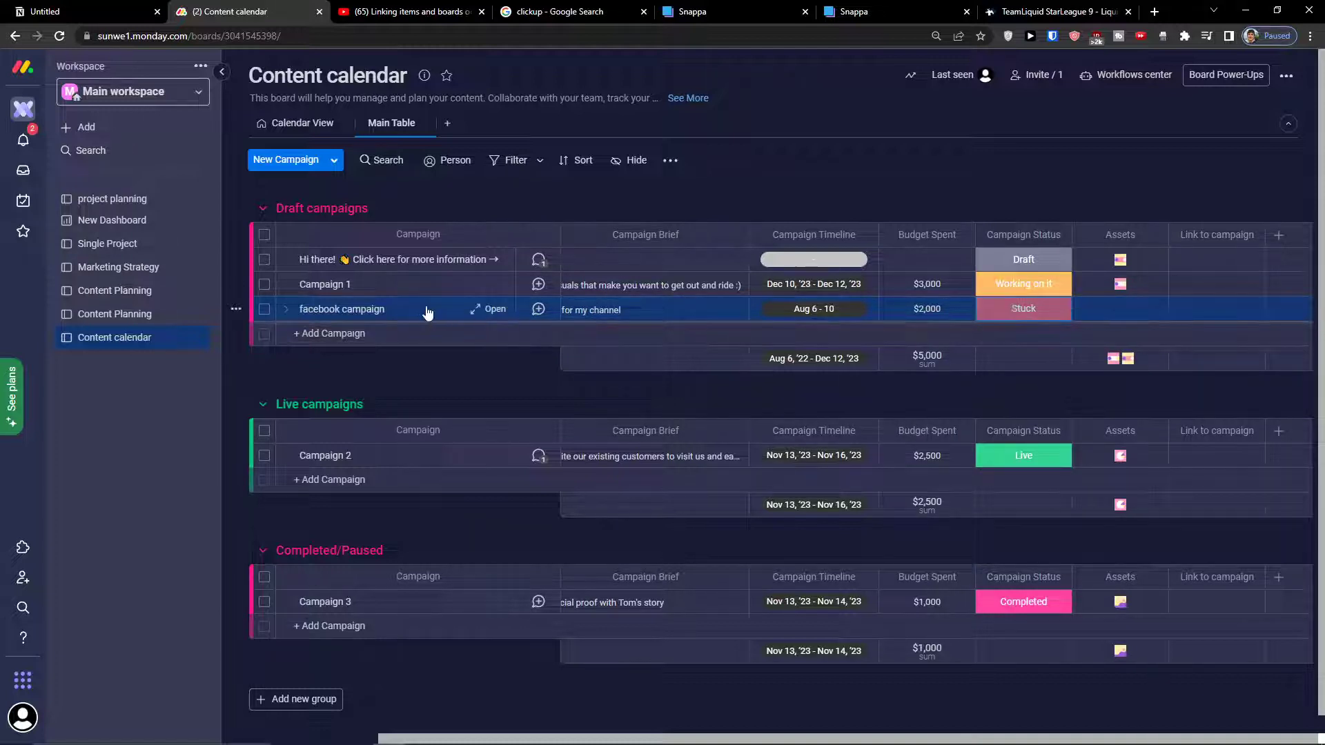
pyautogui.moveTo(401, 359); pyautogui.dragTo(414, 460)
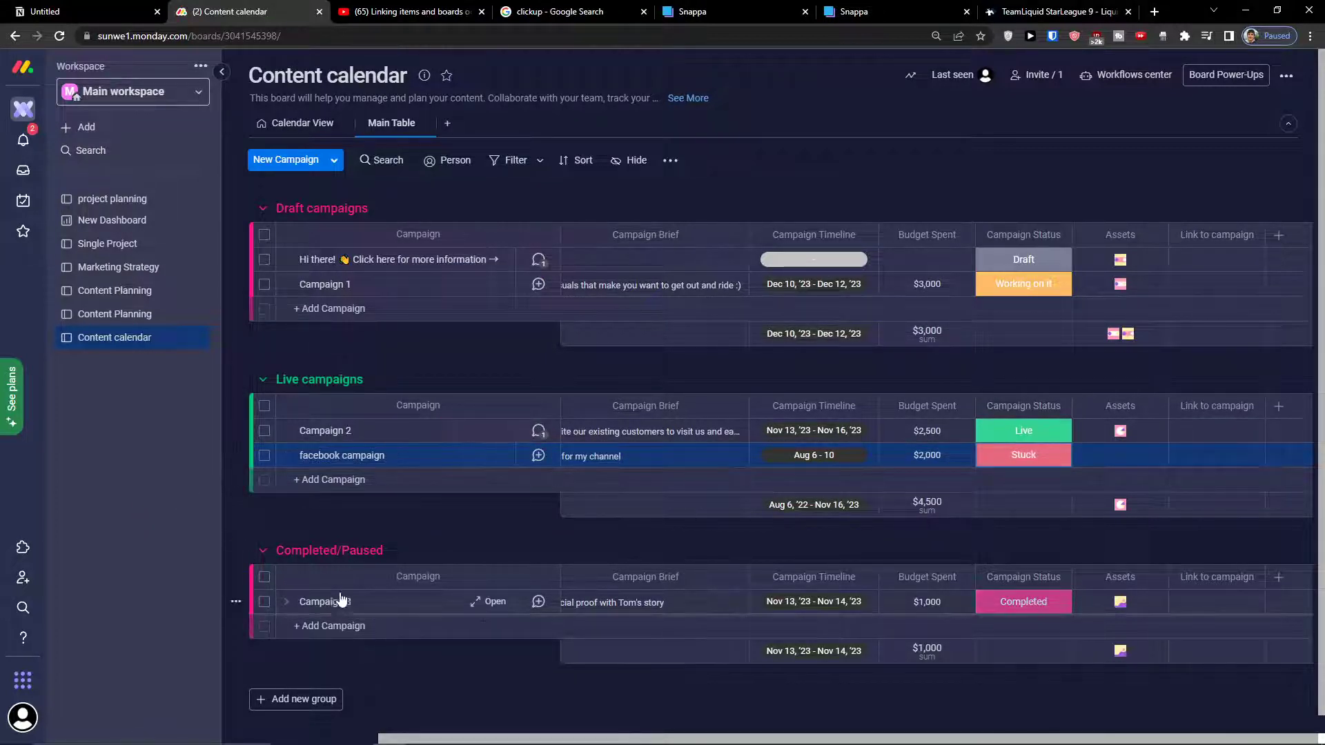
pyautogui.scroll(1, 881, 595)
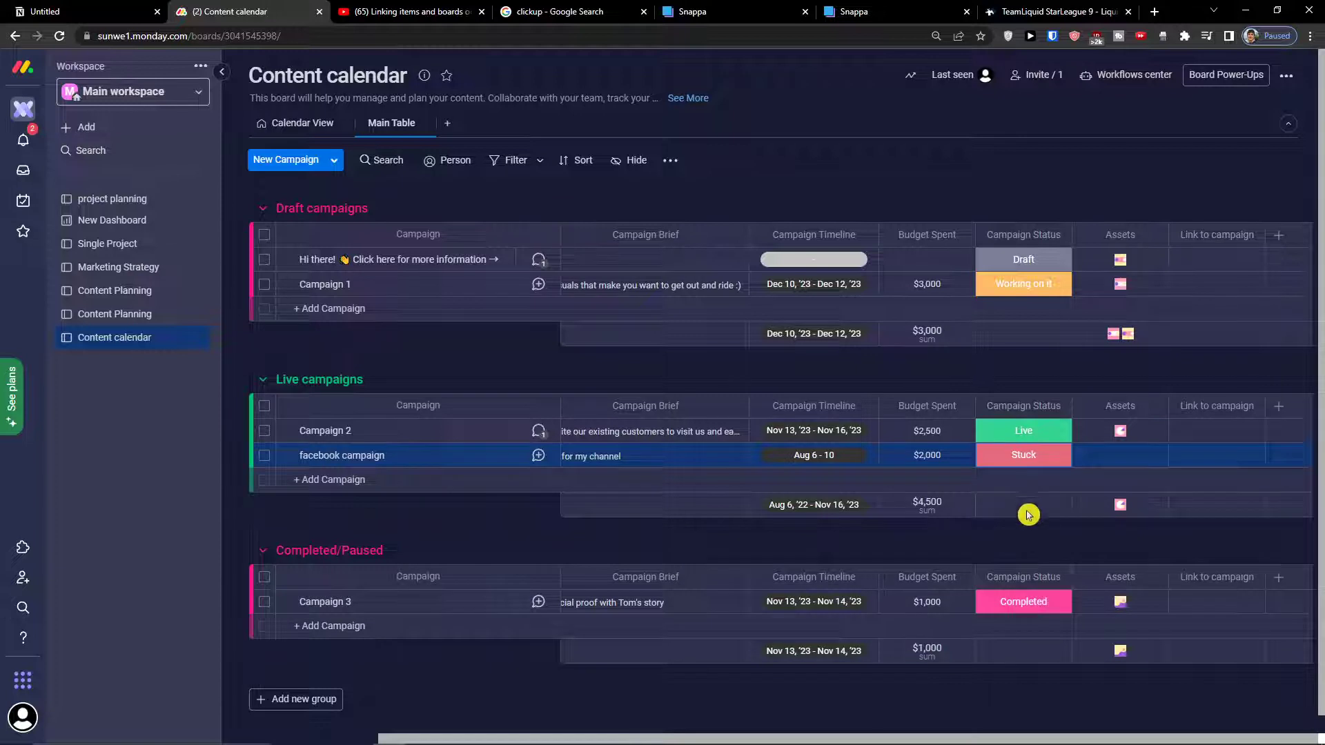
pyautogui.click(1027, 436)
pyautogui.click(968, 608)
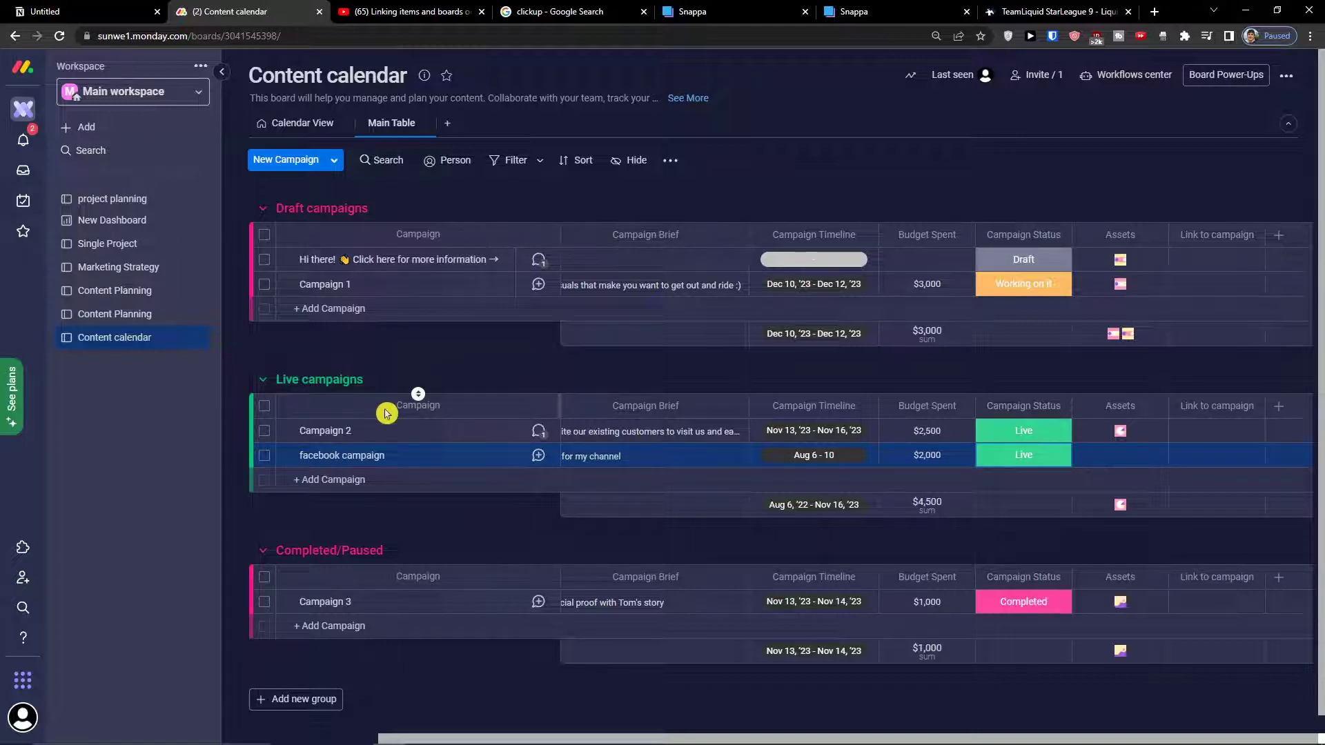
pyautogui.scroll(-1, 434, 426)
pyautogui.scroll(1, 433, 427)
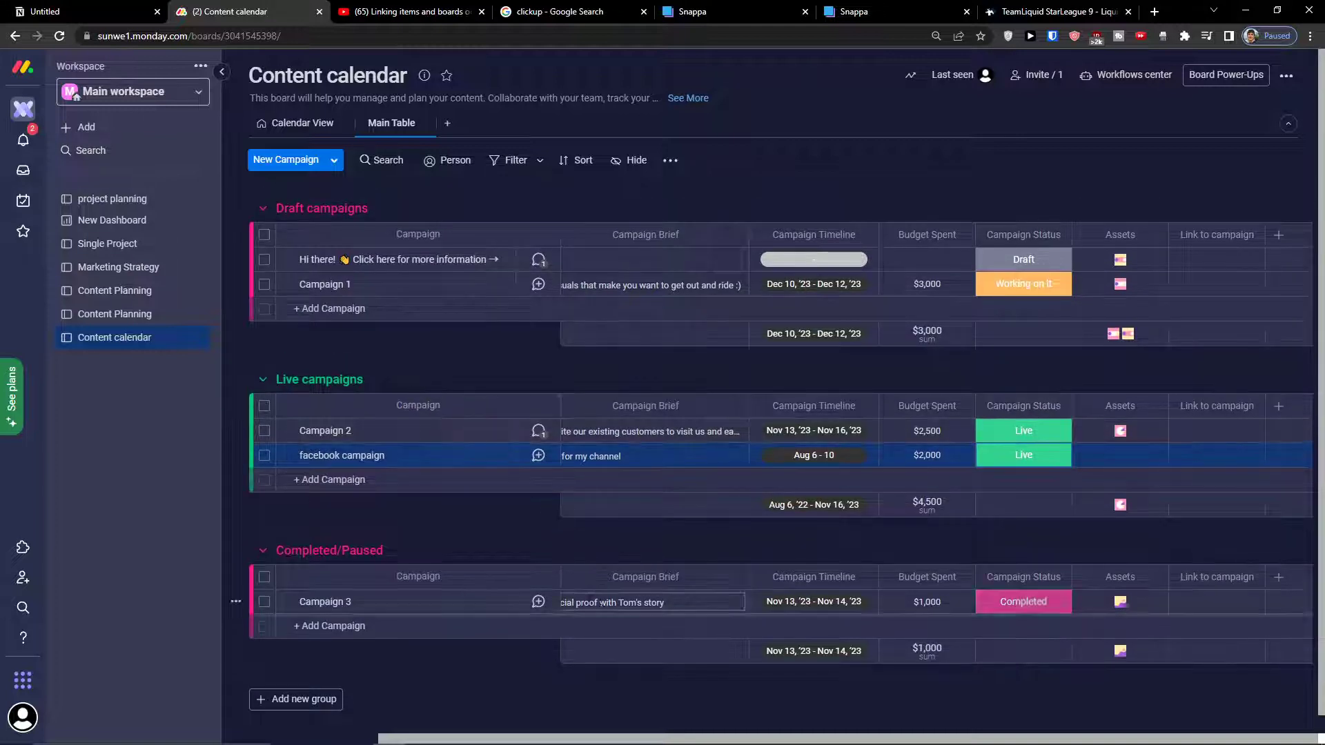
pyautogui.click(544, 351)
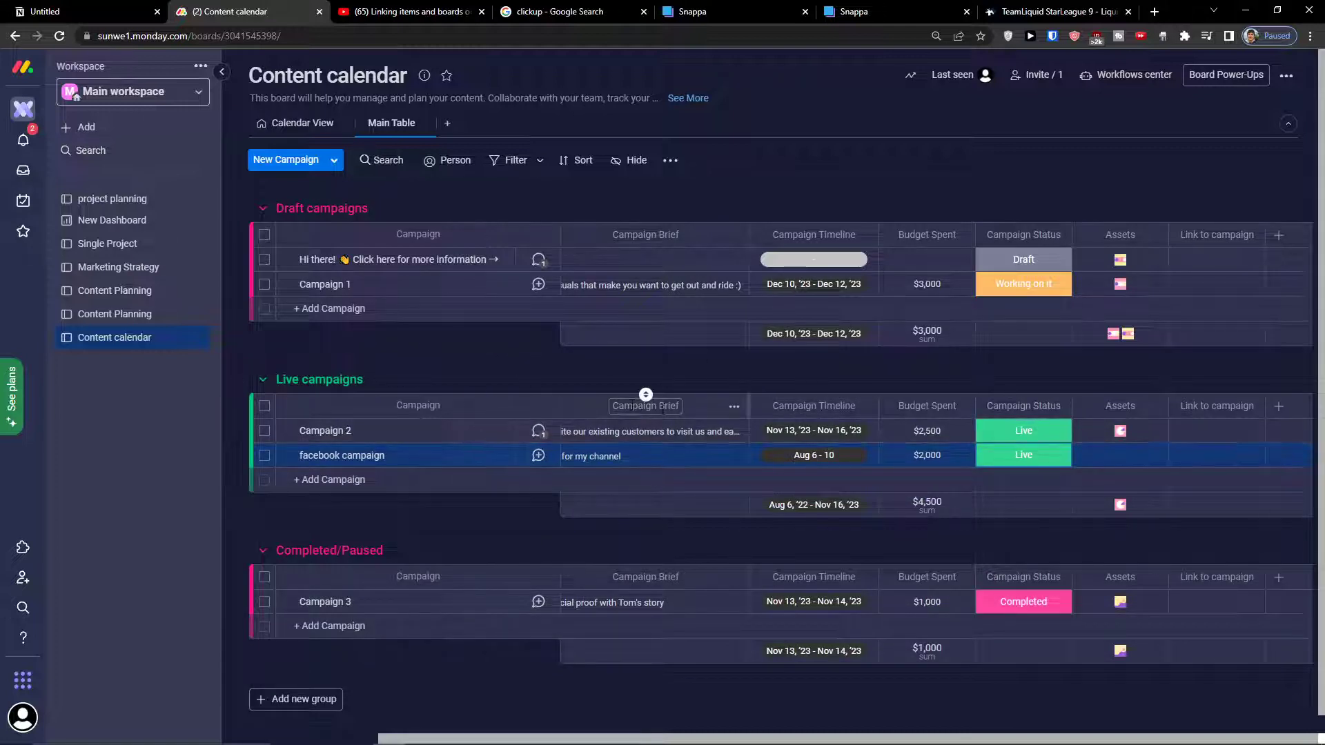
# Step: Create a board from the Content Production 'Social media planner' template
pyautogui.click(98, 130)
pyautogui.click(269, 199)
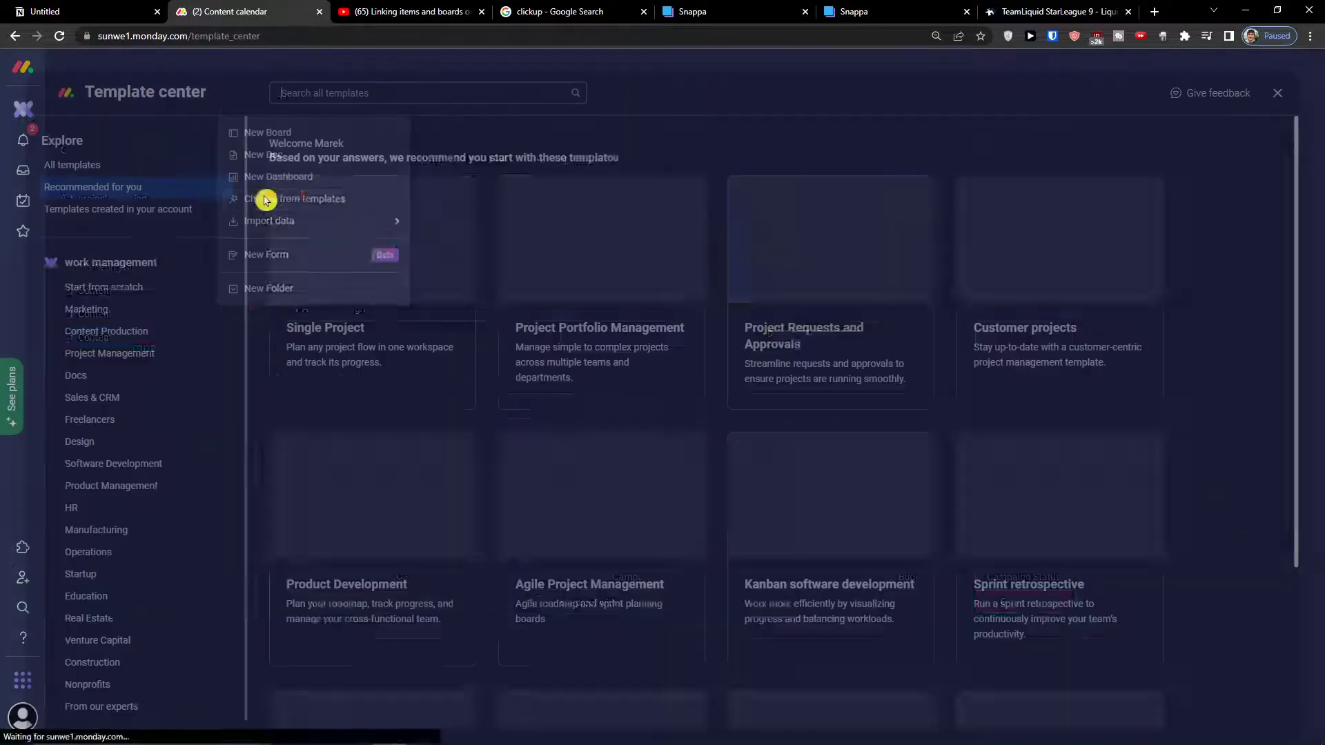
pyautogui.click(106, 331)
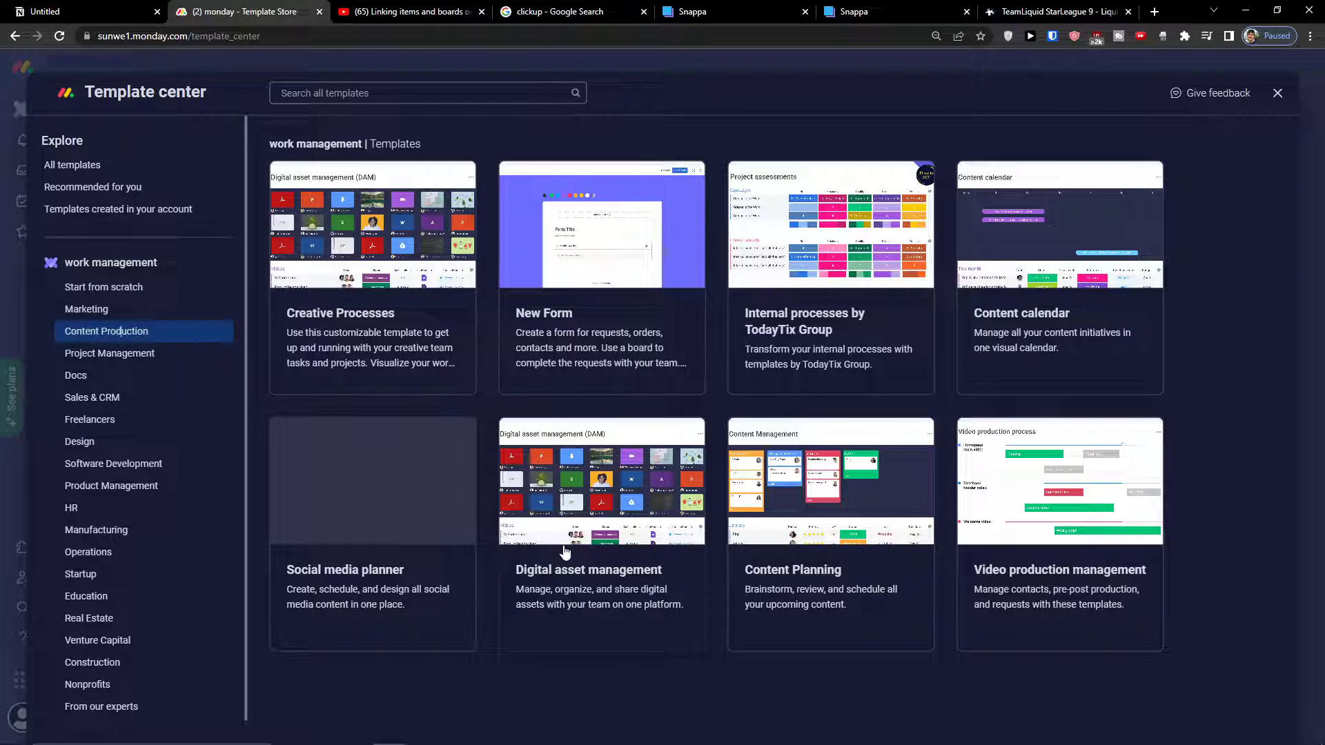
pyautogui.click(413, 529)
pyautogui.click(1132, 186)
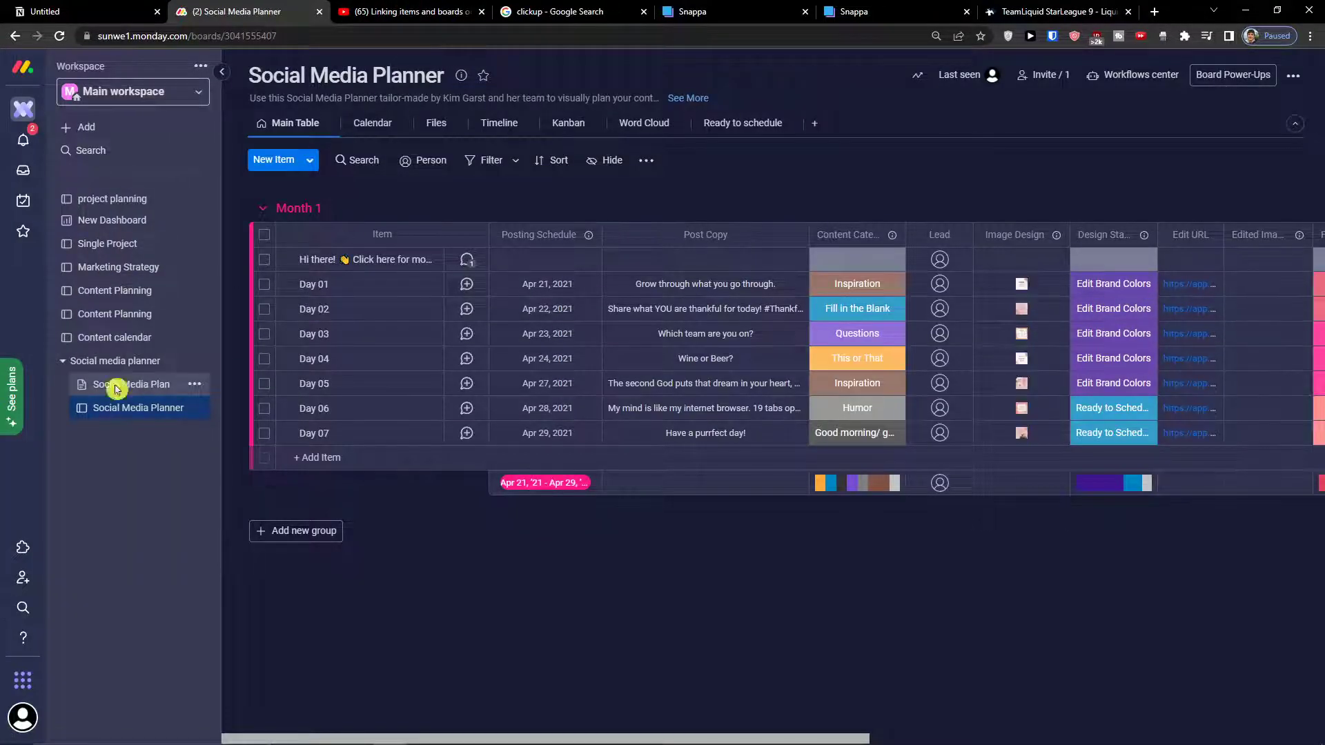
pyautogui.click(124, 385)
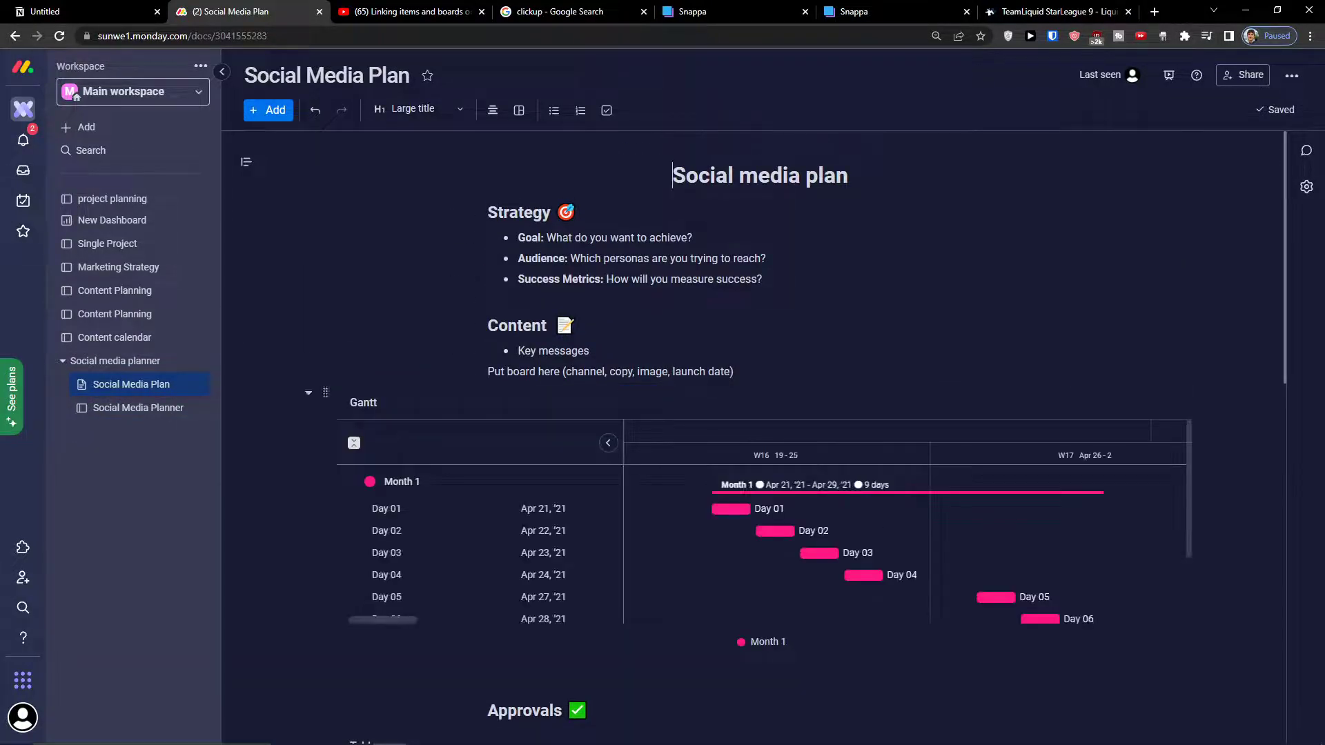
pyautogui.scroll(-2, 615, 550)
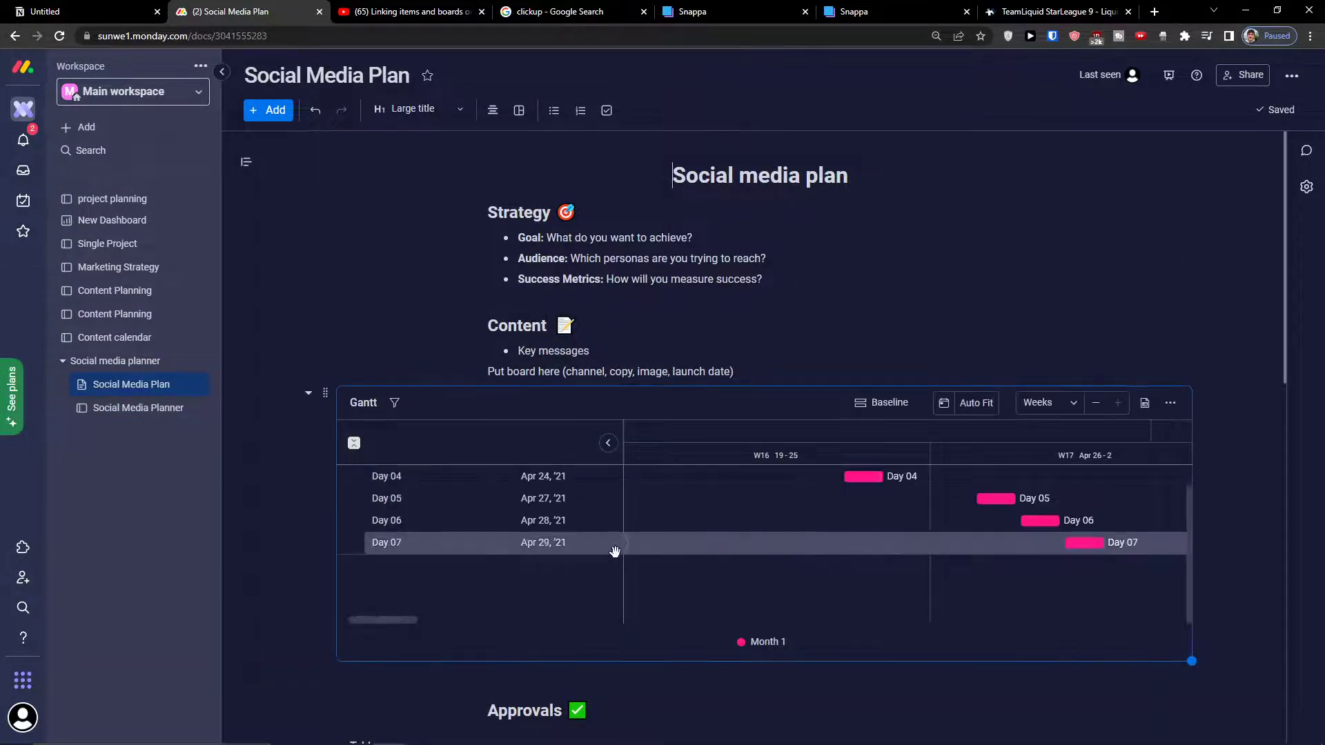
pyautogui.scroll(2, 582, 550)
pyautogui.scroll(-7, 517, 435)
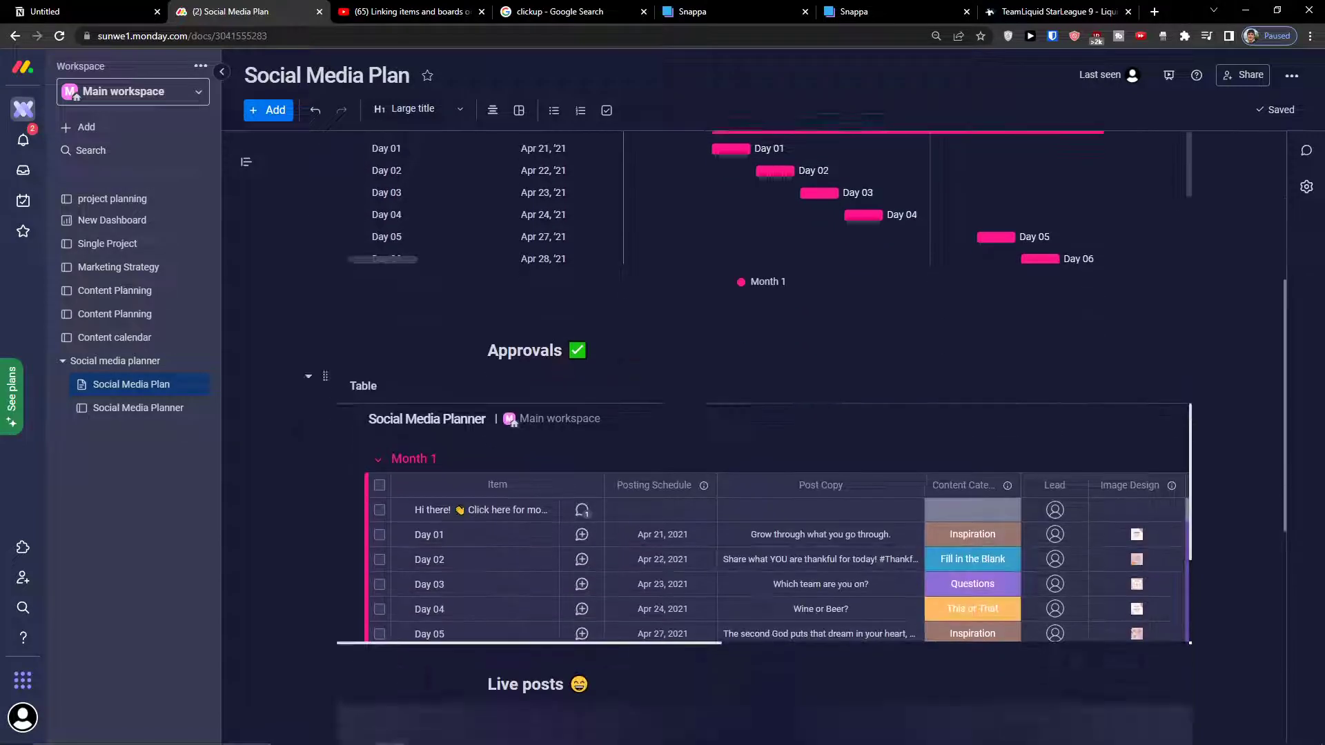
pyautogui.scroll(-3, 454, 367)
pyautogui.scroll(3, 452, 367)
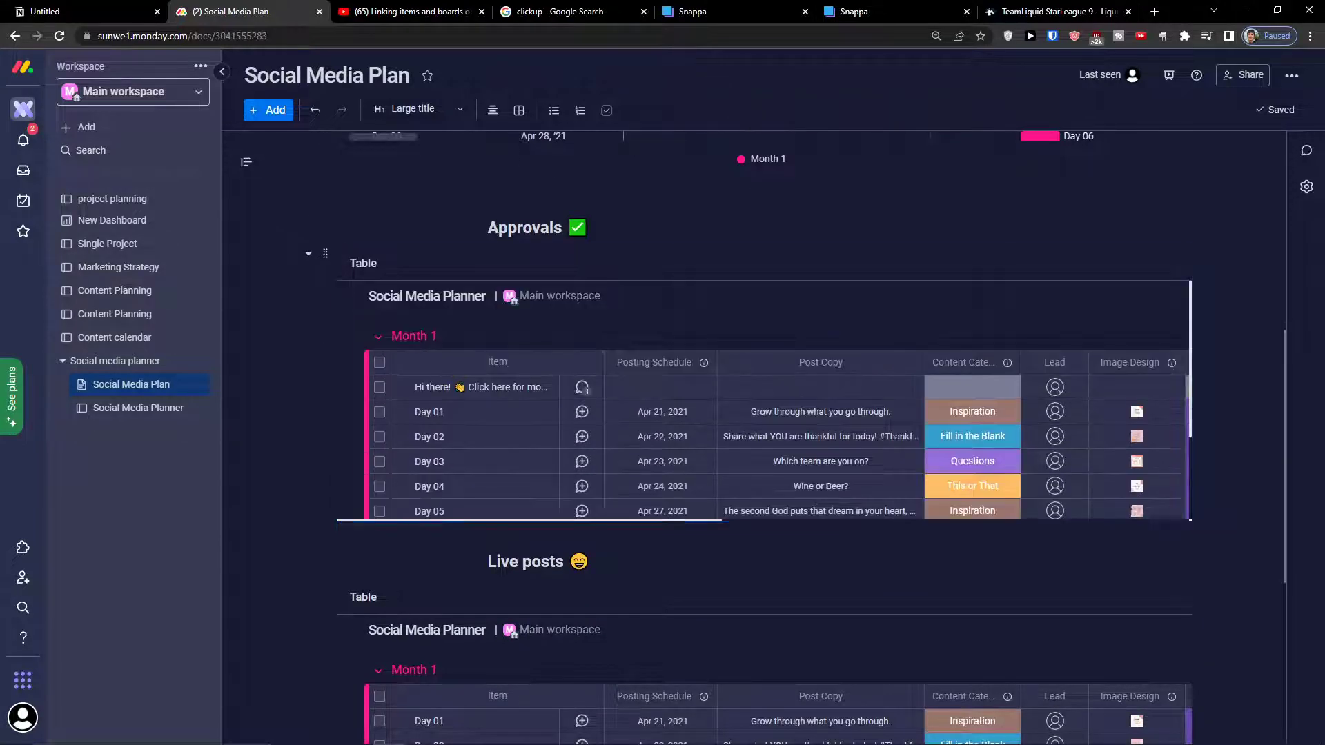
pyautogui.scroll(-5, 452, 414)
pyautogui.scroll(5, 452, 452)
pyautogui.click(166, 408)
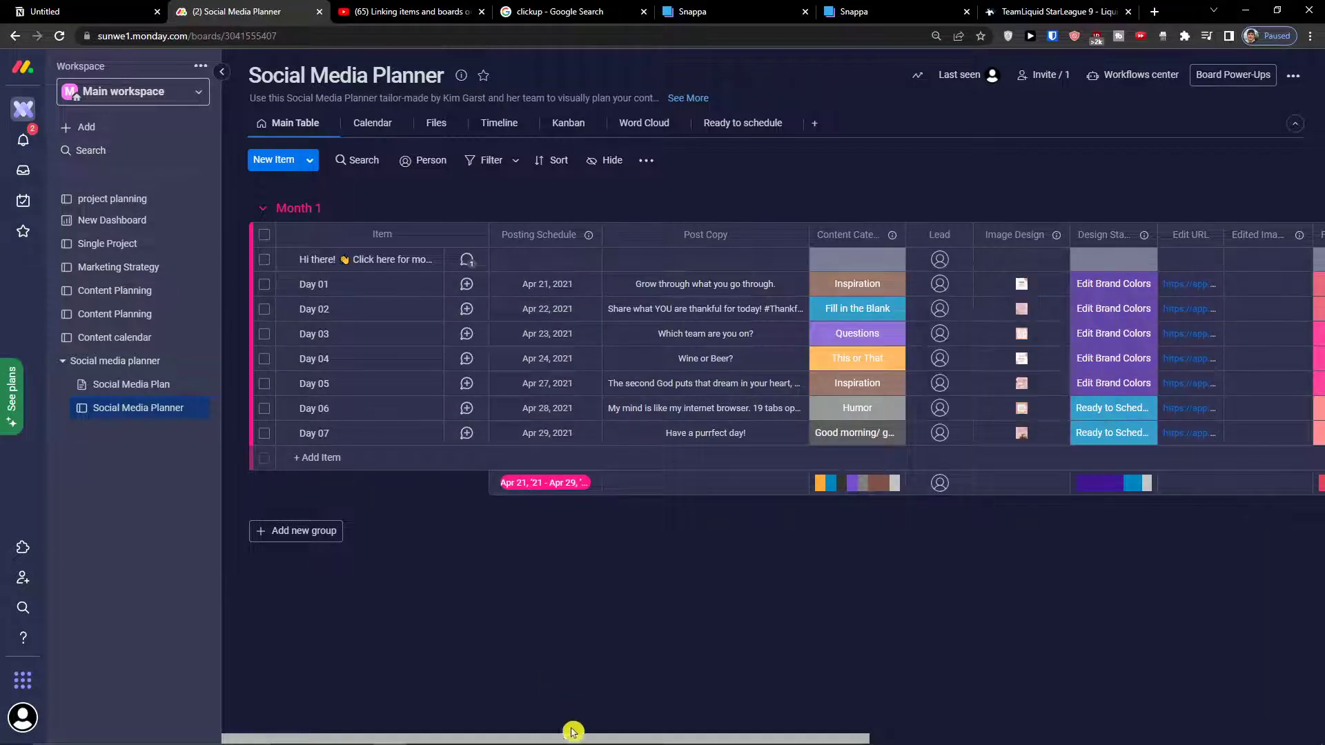
# Step: Widen the Design Status column and check Day 06's Instagram status, leaving it For Scheduling
pyautogui.moveTo(566, 739); pyautogui.dragTo(856, 737)
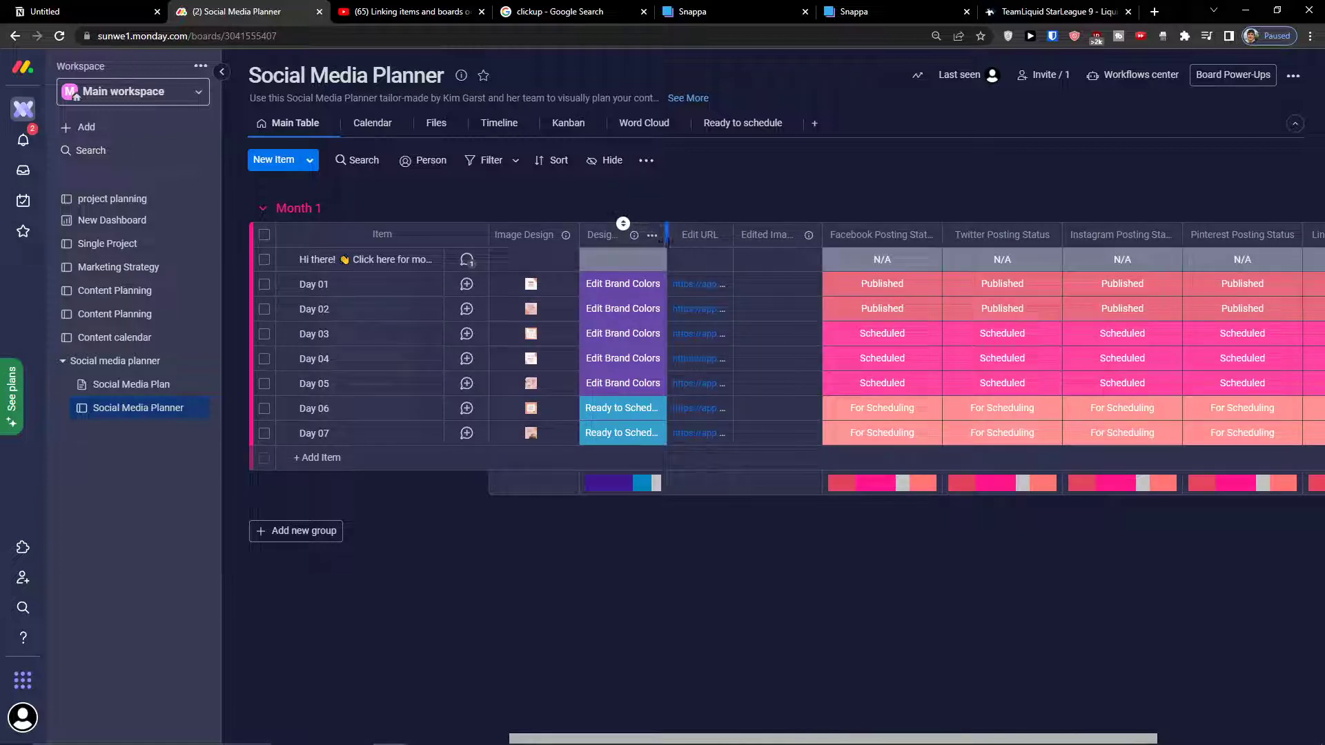
pyautogui.moveTo(667, 238); pyautogui.dragTo(774, 257)
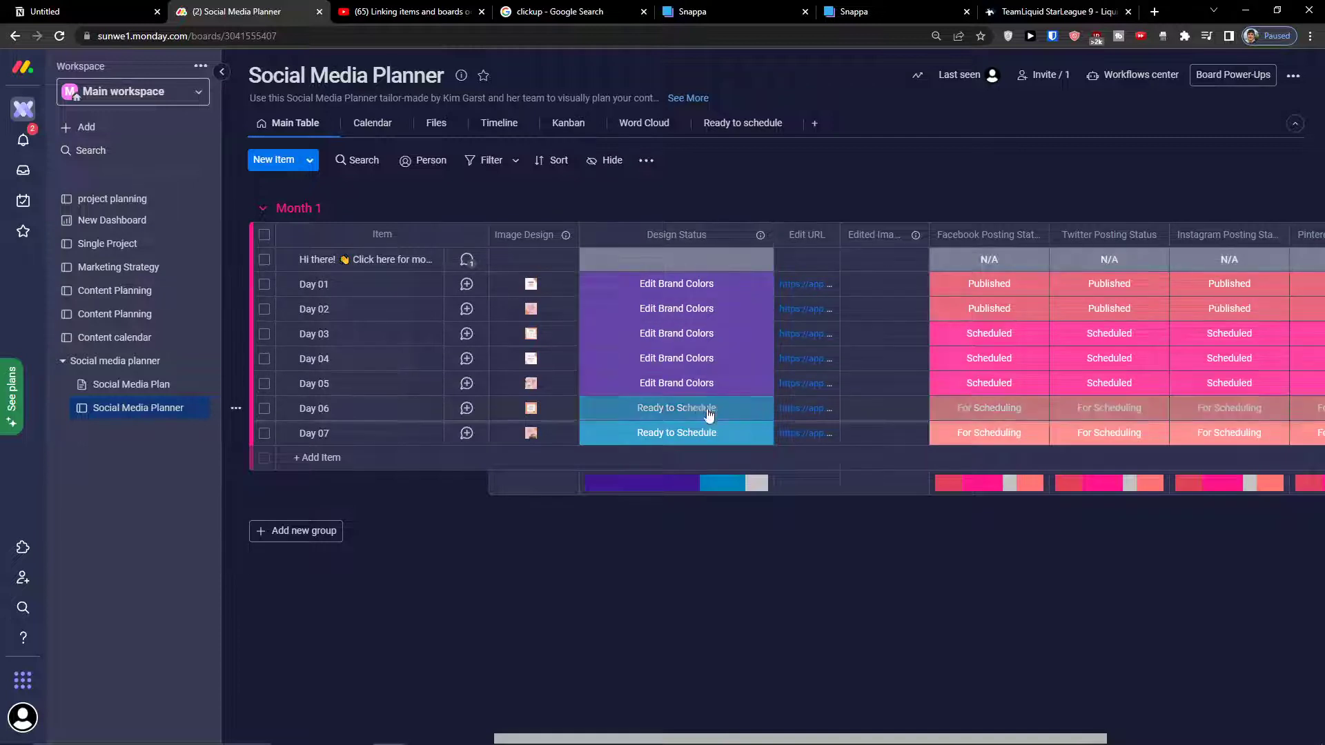
pyautogui.moveTo(775, 740); pyautogui.dragTo(1008, 713)
pyautogui.click(838, 408)
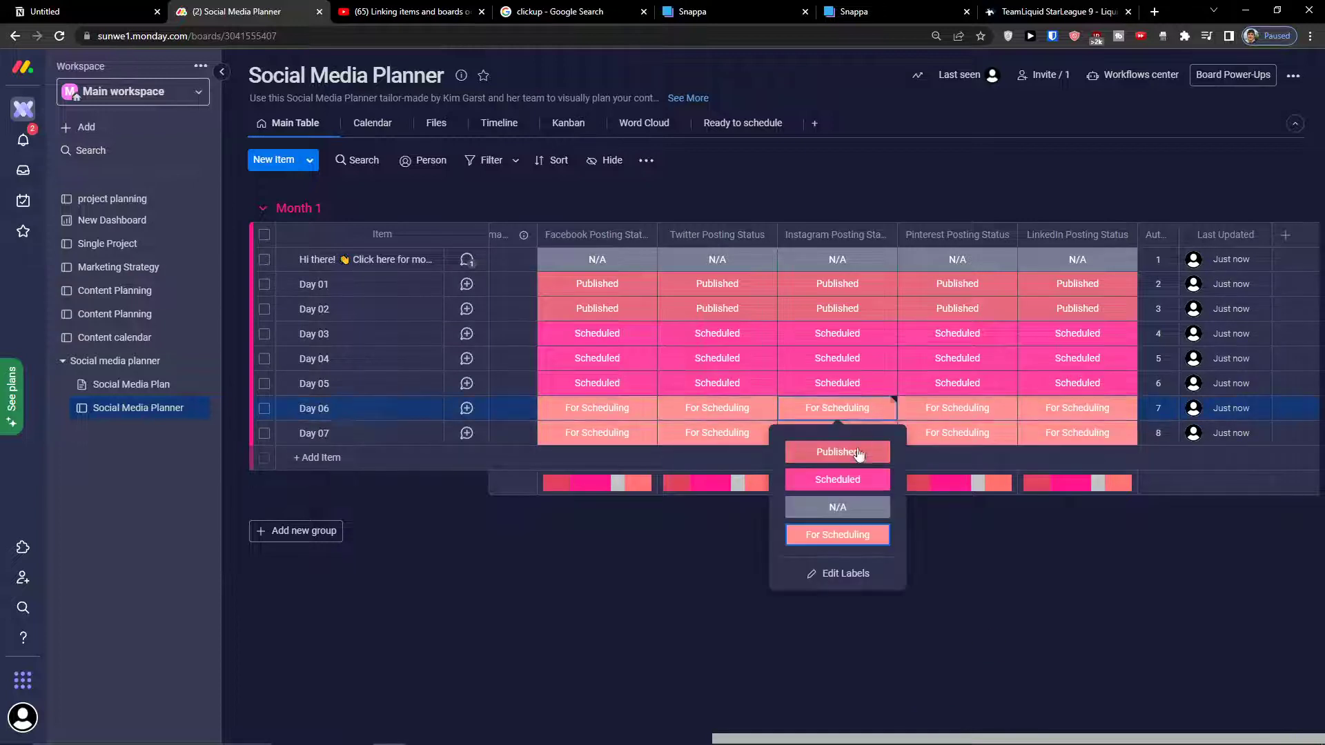
pyautogui.click(1005, 573)
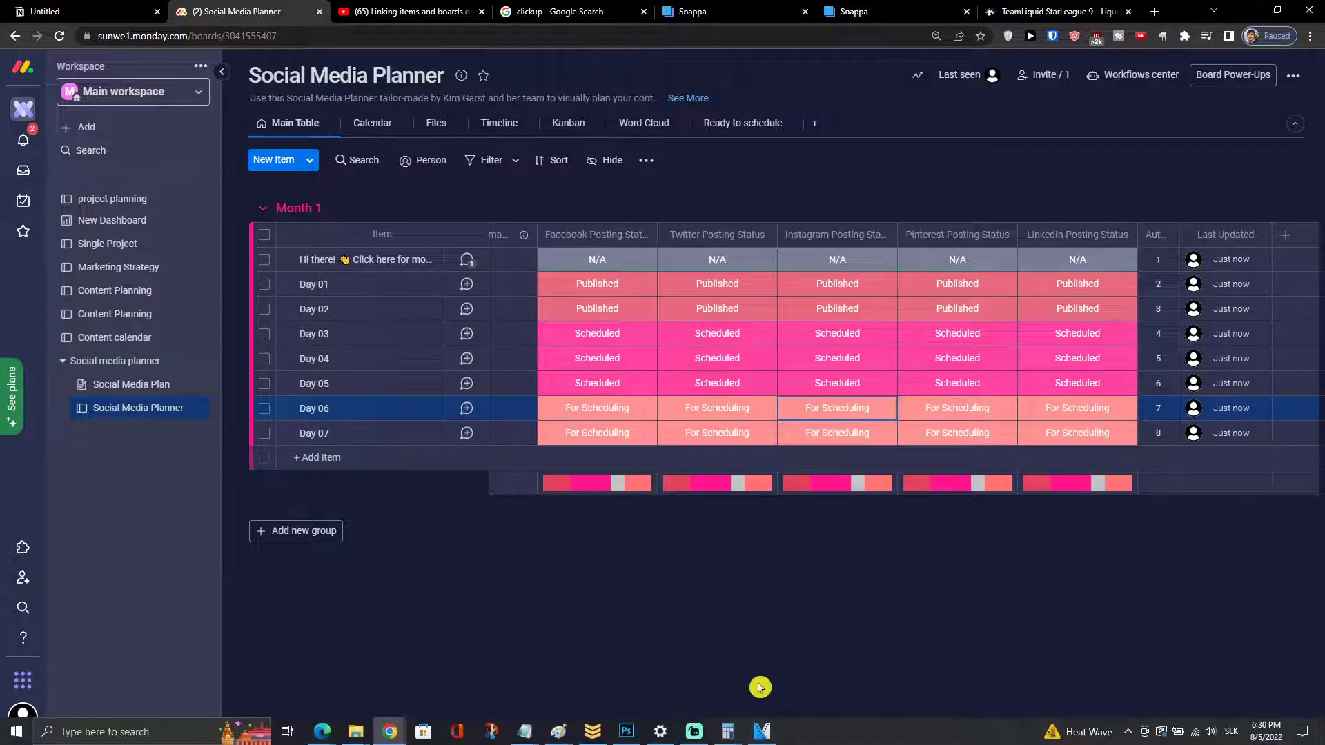
# Step: Browse the board's Calendar, Files, Timeline and Kanban views, returning to Timeline
pyautogui.click(373, 124)
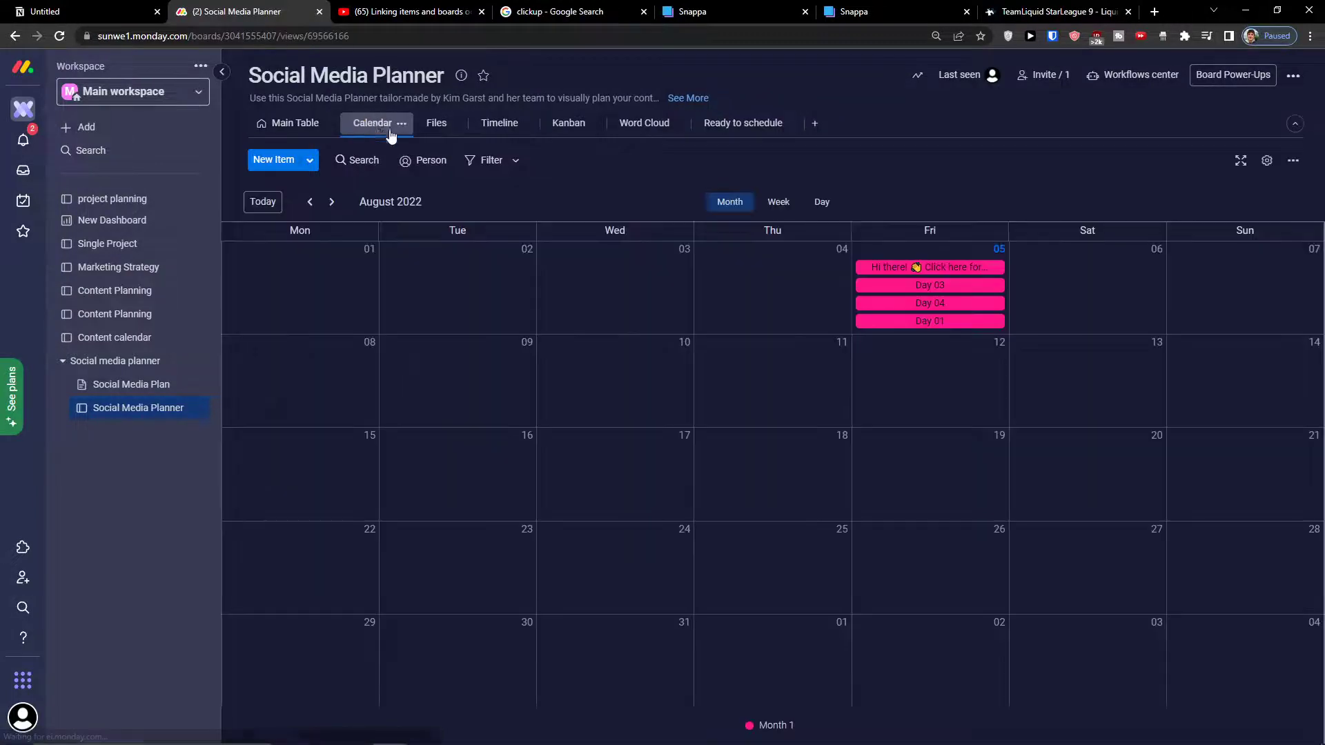
pyautogui.click(452, 129)
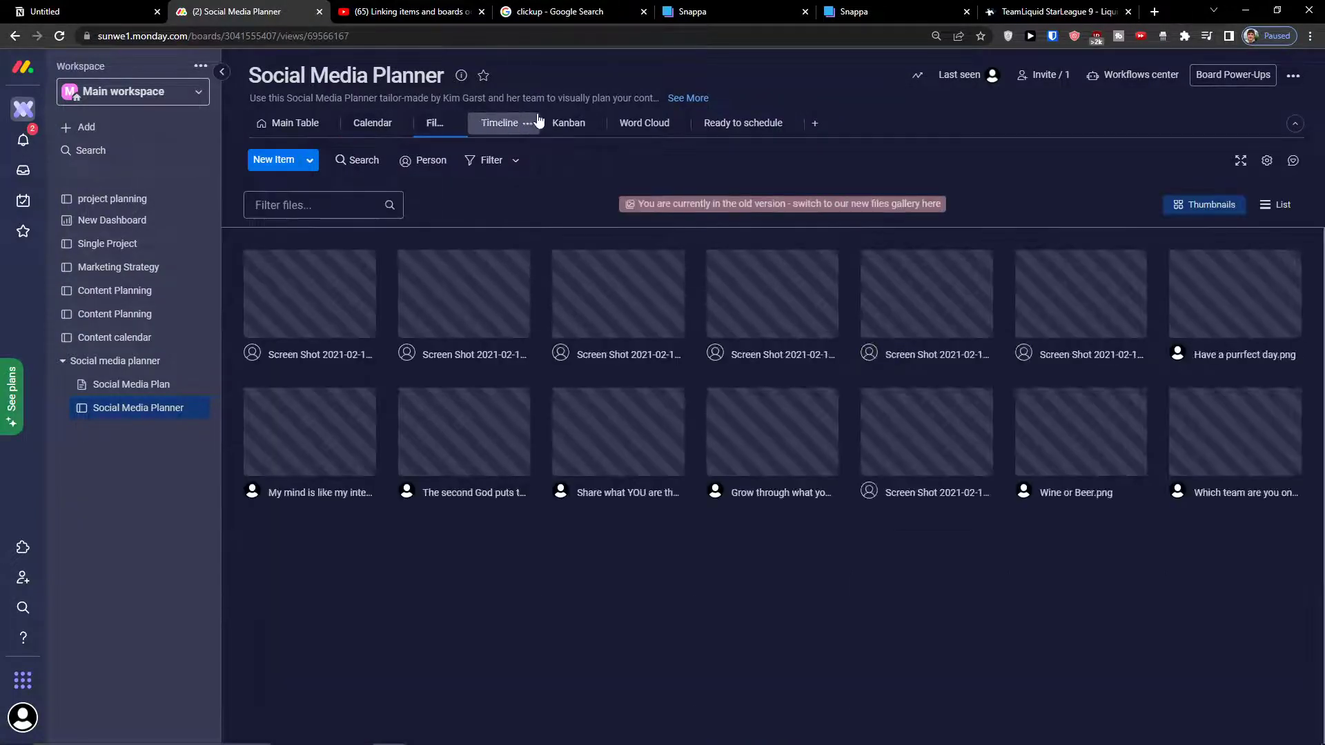
pyautogui.click(502, 125)
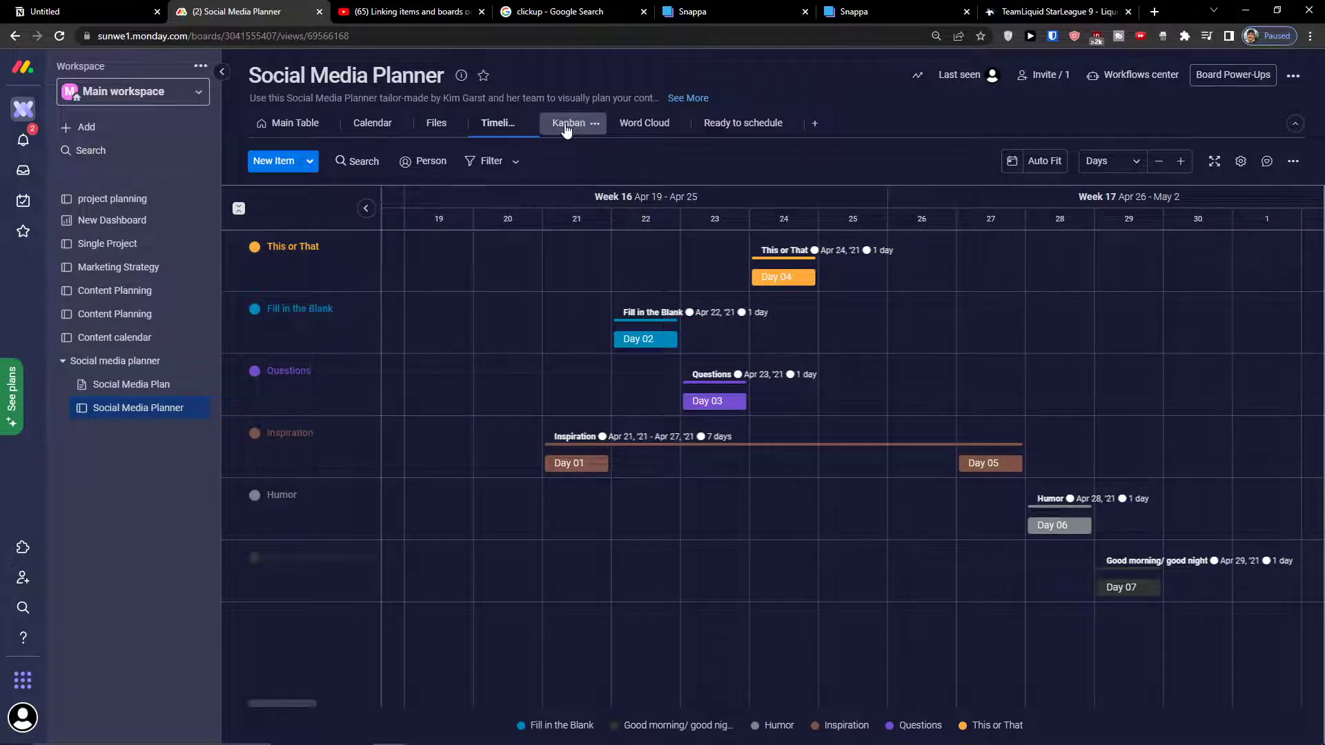
pyautogui.click(565, 128)
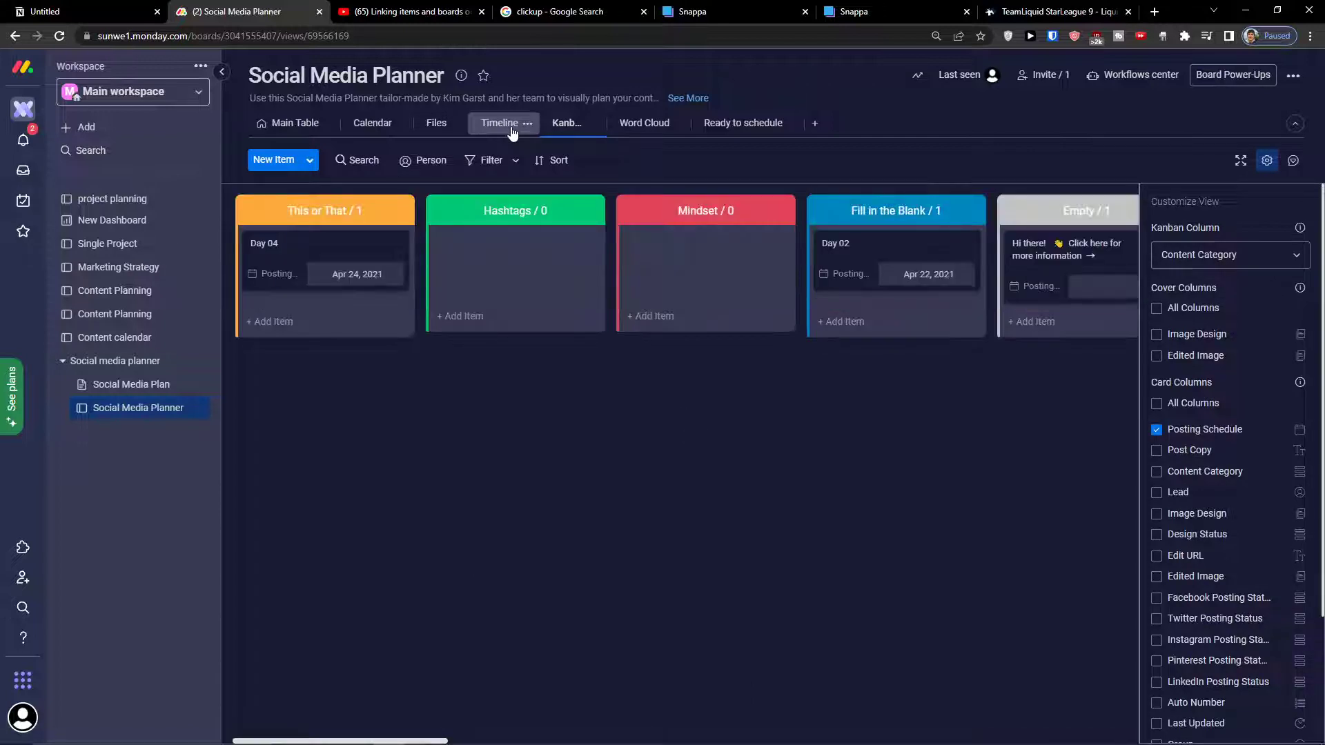
pyautogui.click(502, 124)
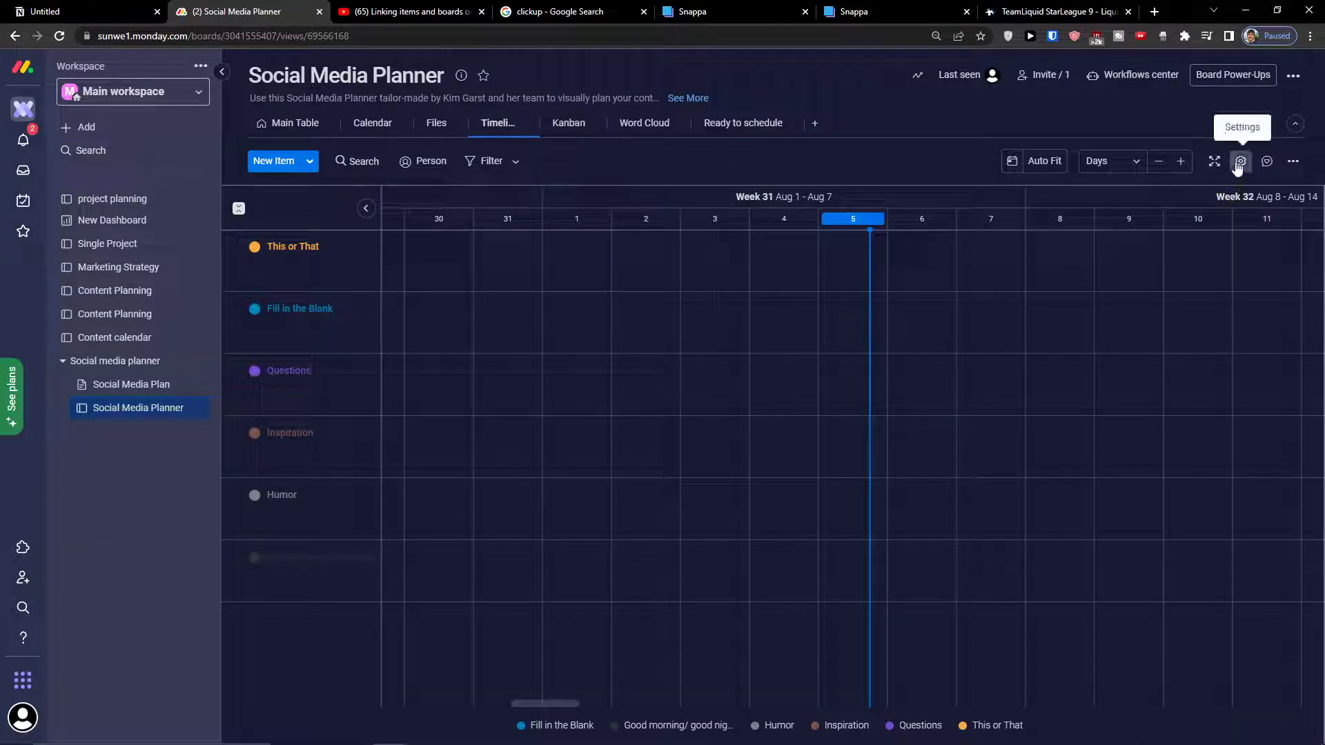
# Step: Try Timeline grouping by none, Design Status and group, restore Content Category, then show Kanban
pyautogui.click(1239, 162)
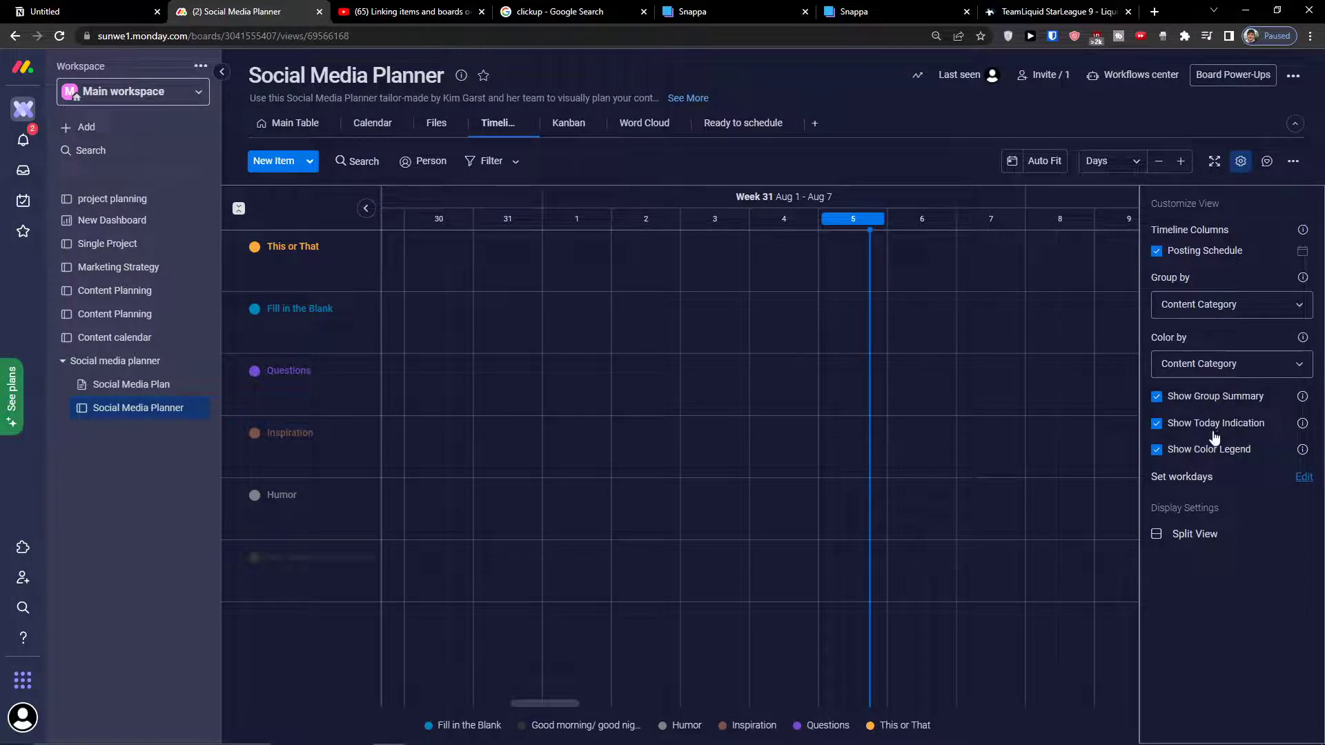
pyautogui.click(1191, 312)
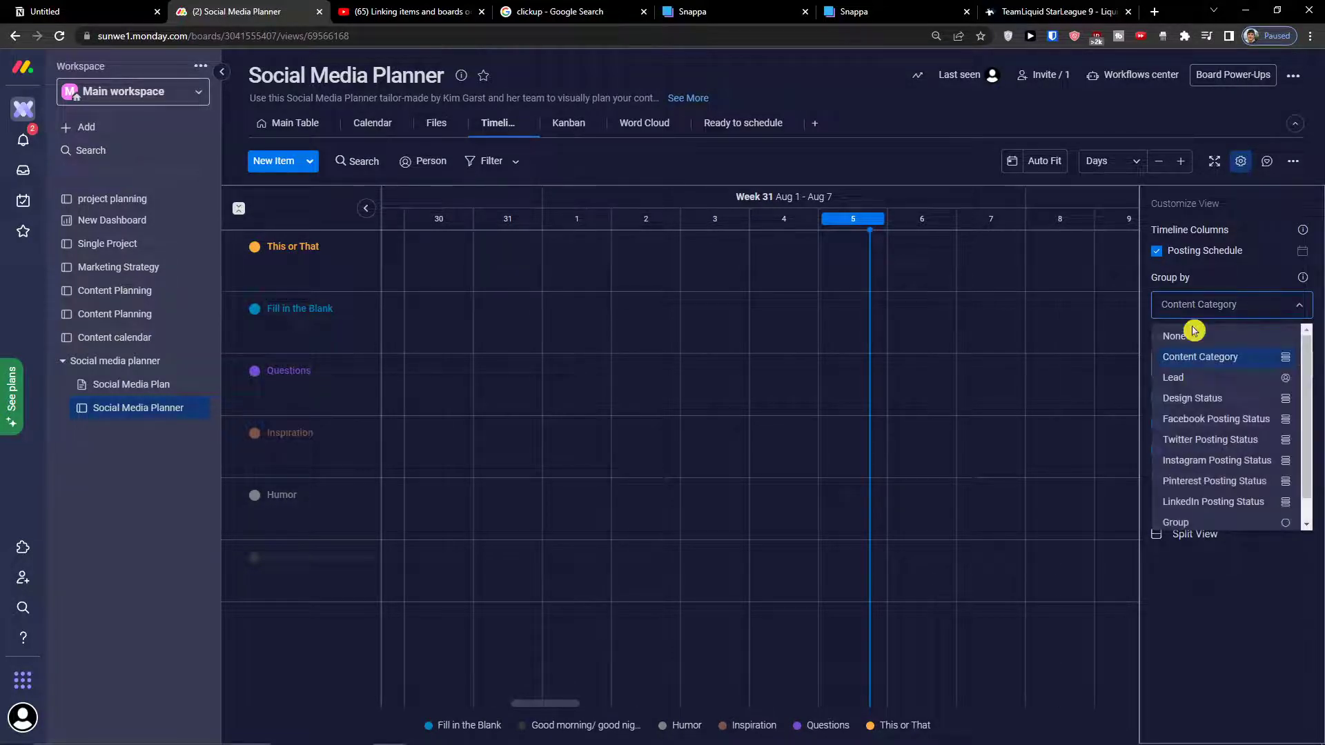
pyautogui.click(1197, 336)
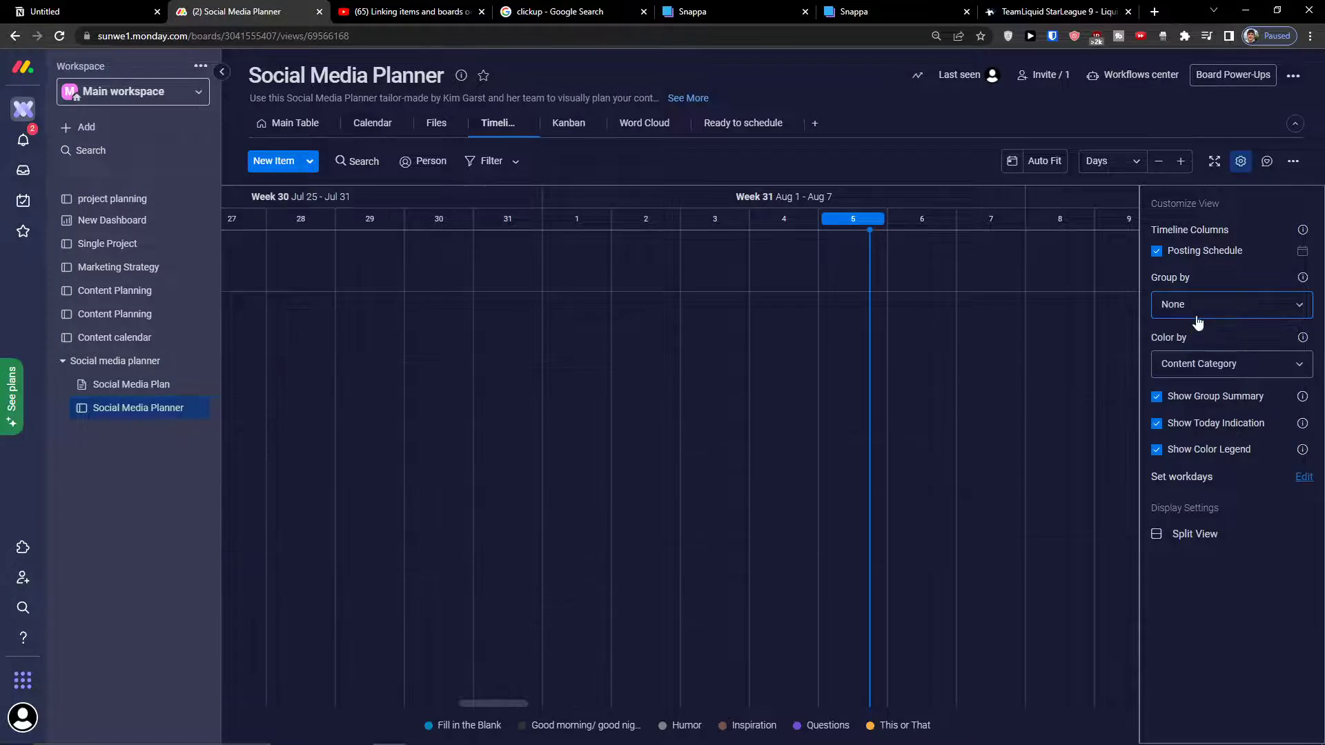
pyautogui.click(1196, 312)
pyautogui.click(1204, 396)
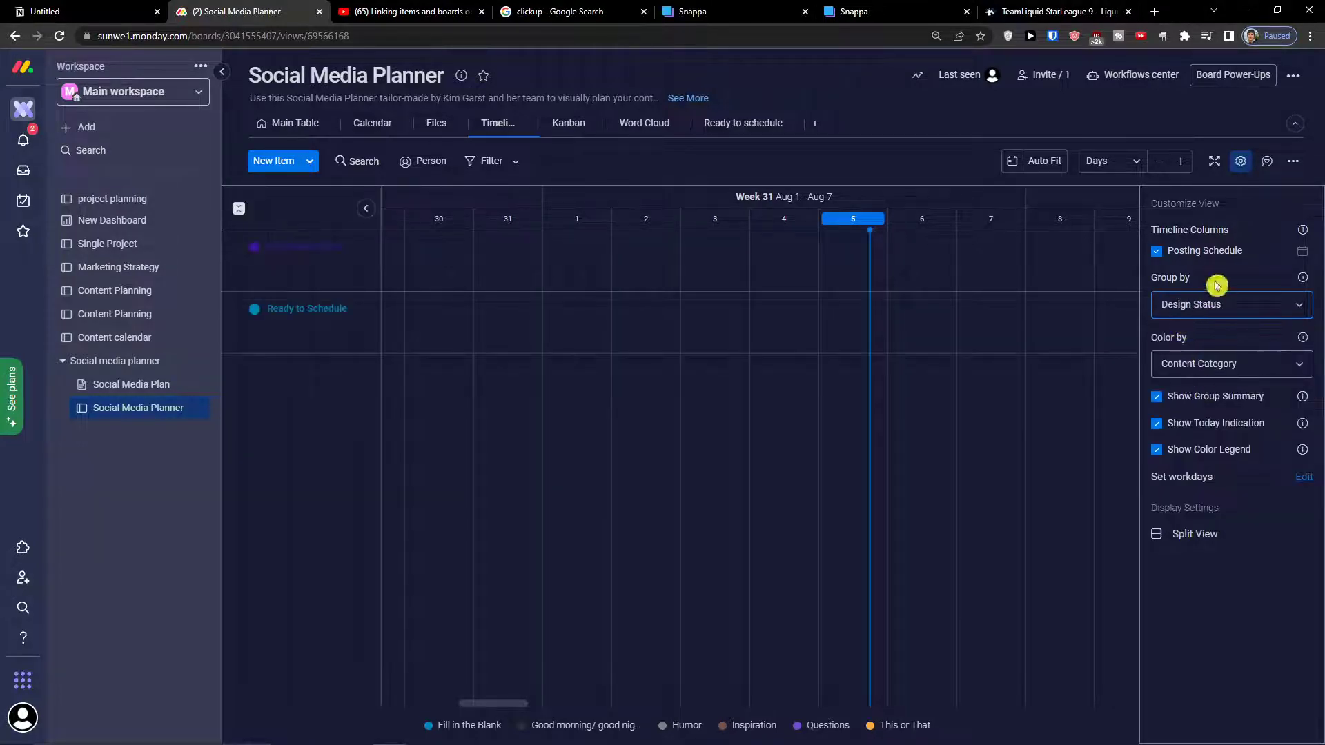
pyautogui.click(1205, 304)
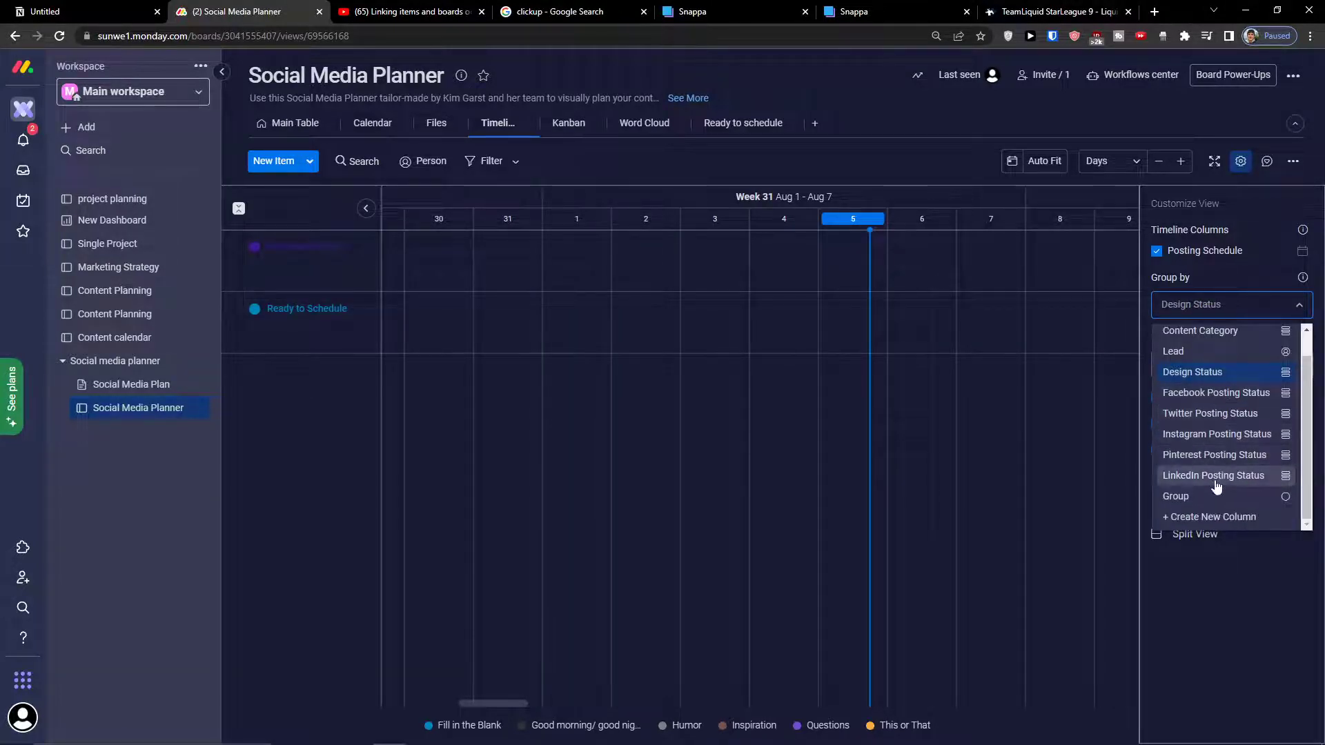
pyautogui.click(1216, 494)
pyautogui.click(1192, 312)
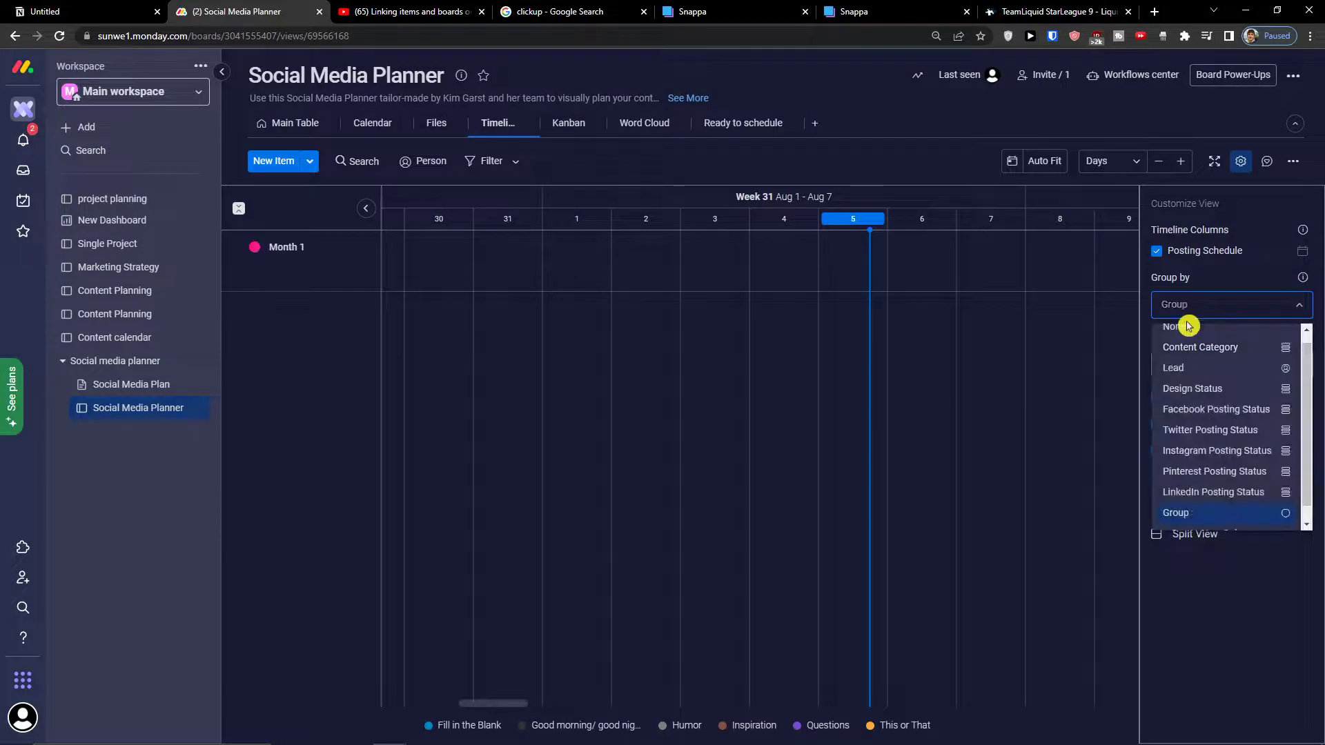
pyautogui.click(1192, 358)
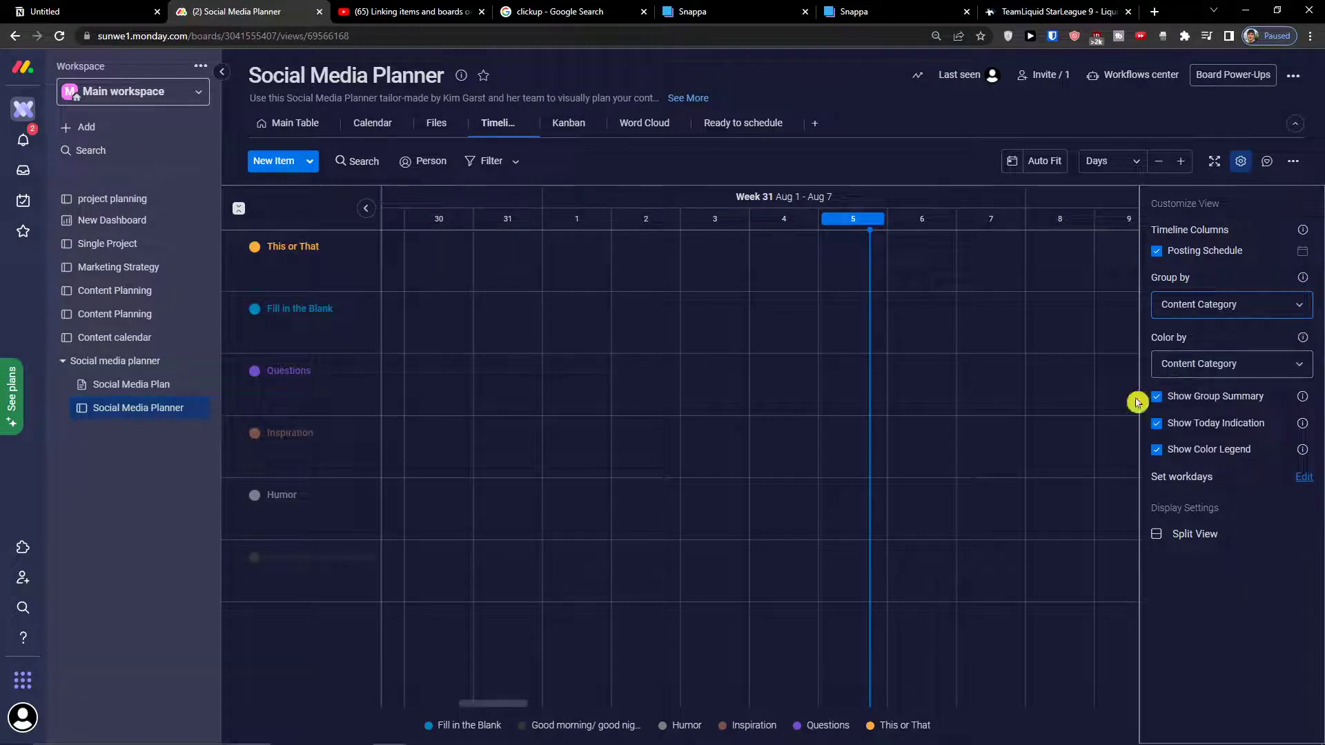
pyautogui.click(1194, 369)
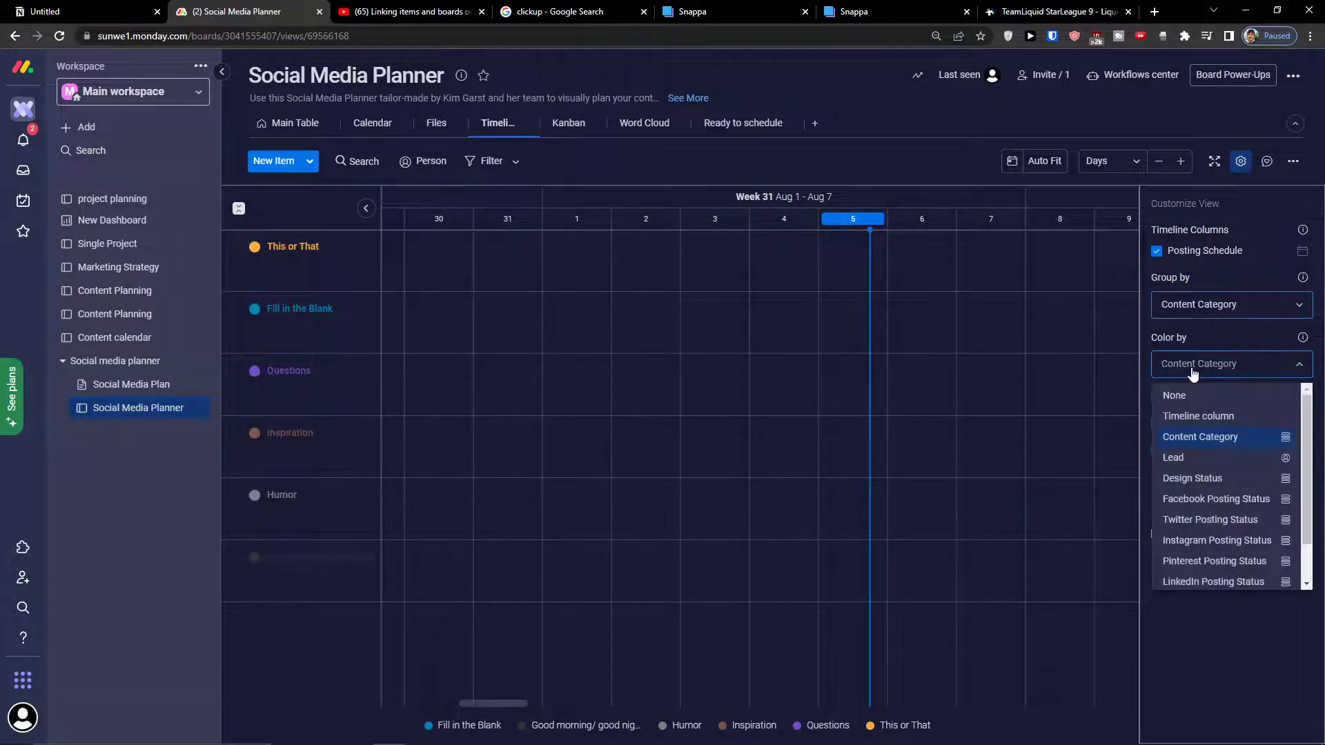
pyautogui.click(1195, 363)
pyautogui.click(563, 124)
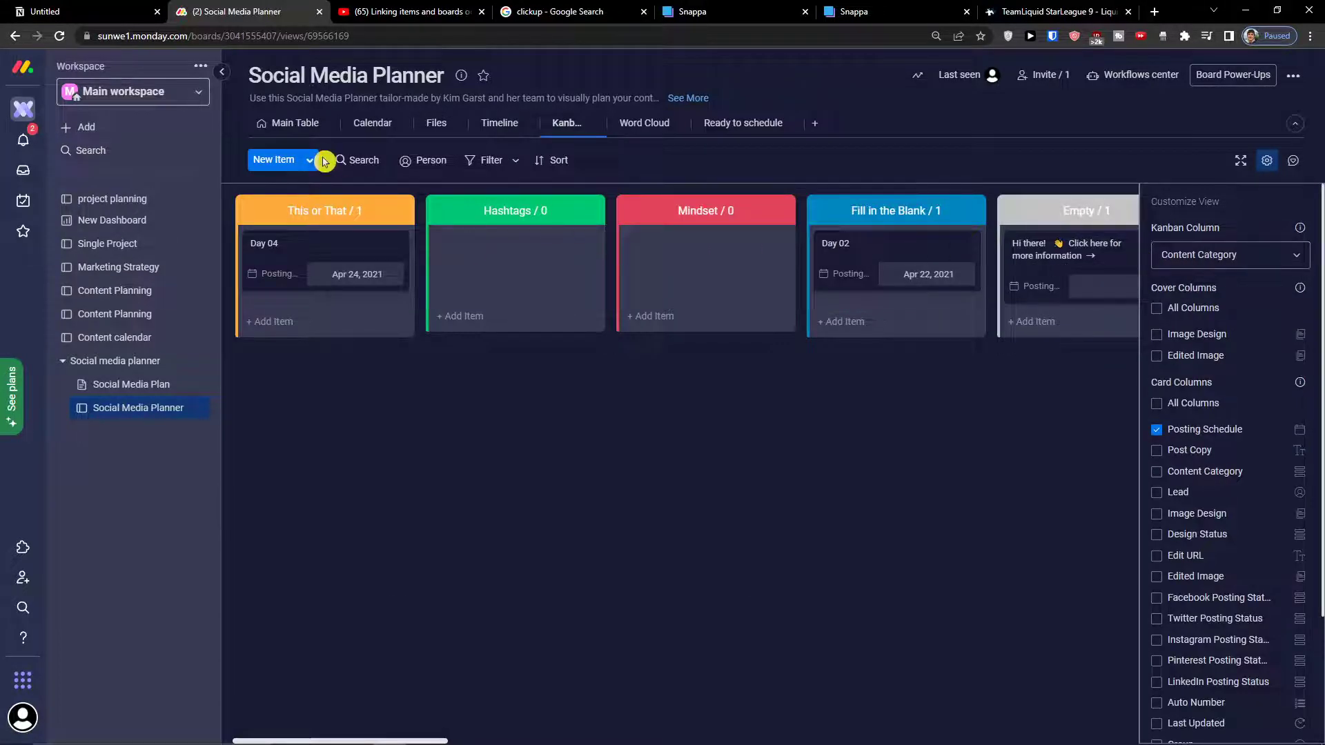
# Step: Organize the Kanban columns by Design Status and drag the Day 03 card into Ready to Schedule
pyautogui.click(295, 125)
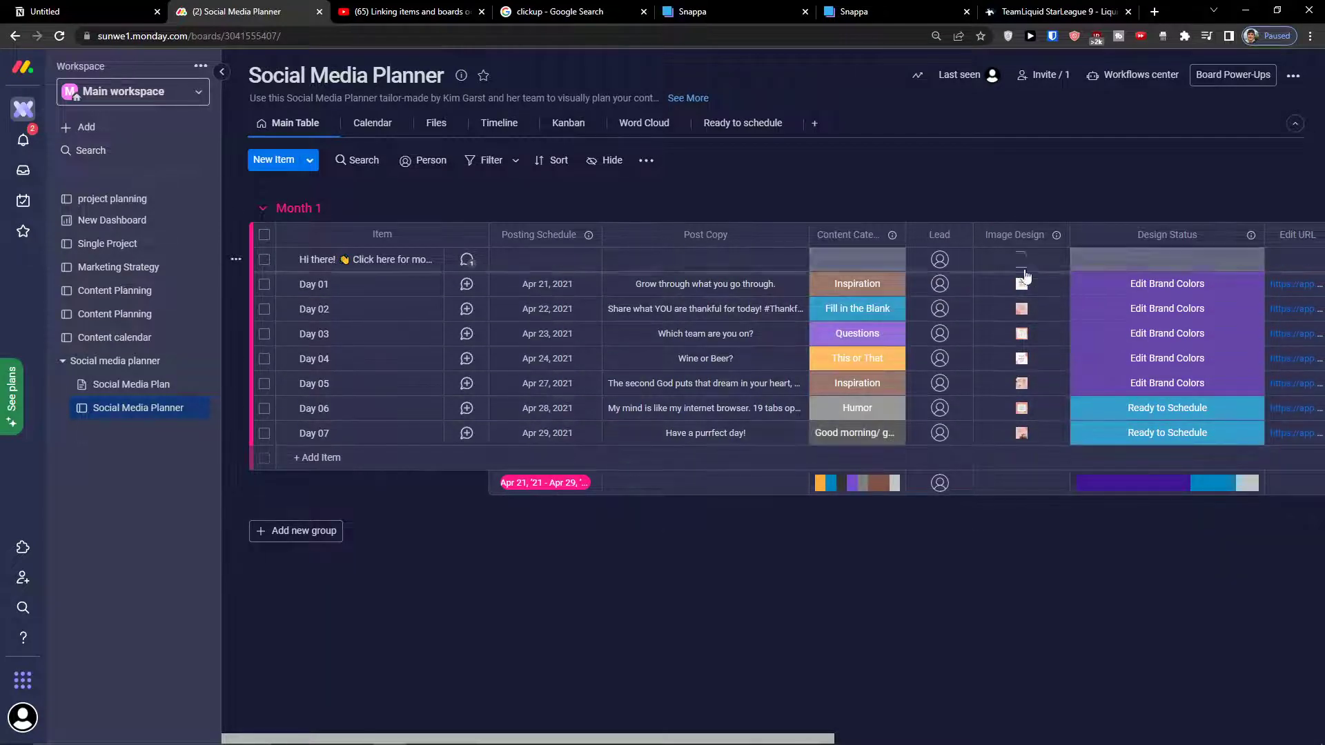
pyautogui.click(563, 130)
pyautogui.click(1201, 268)
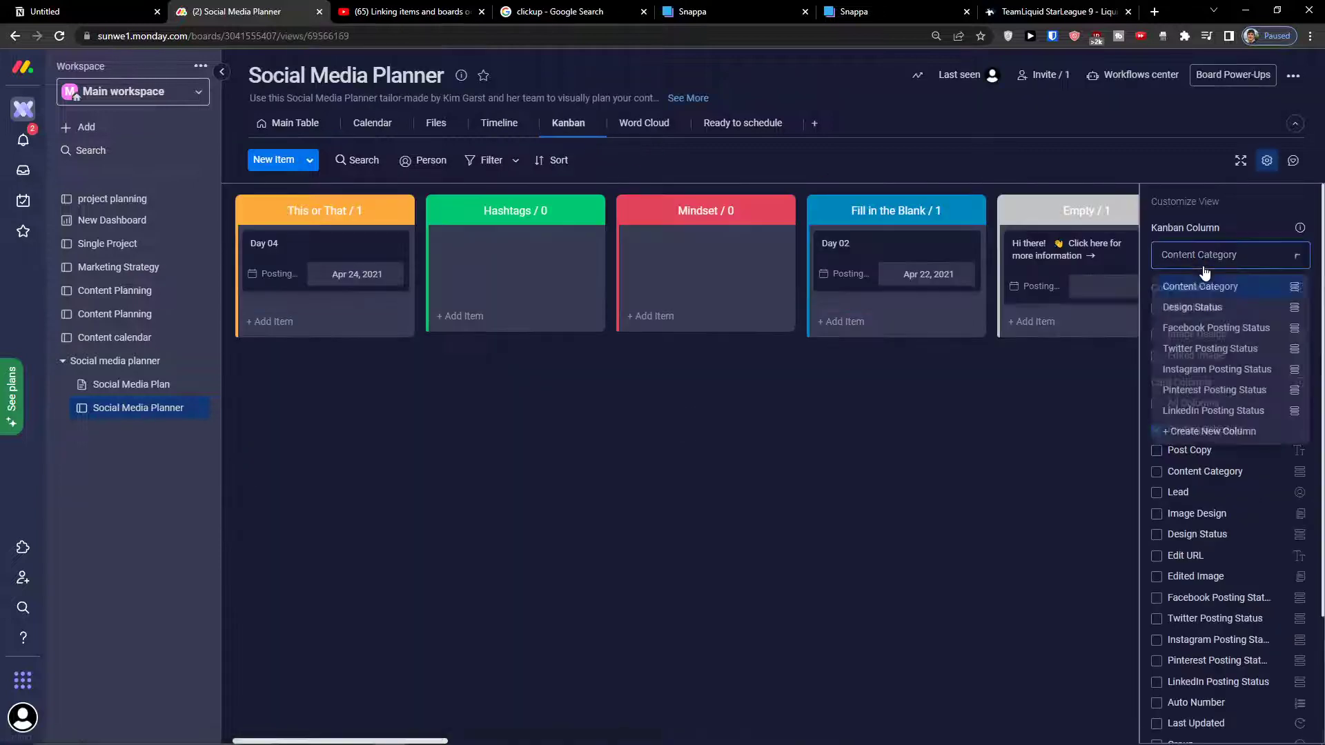
pyautogui.click(1209, 307)
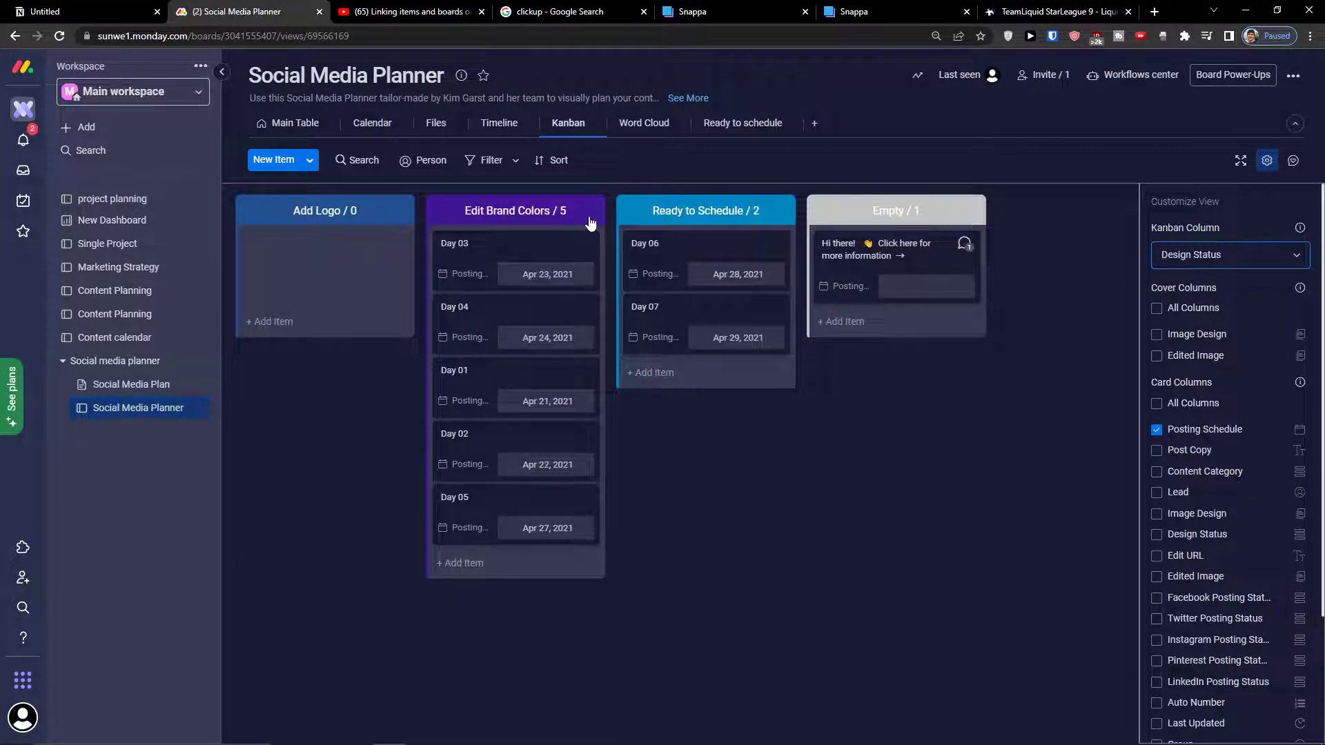
pyautogui.moveTo(514, 248); pyautogui.dragTo(720, 331)
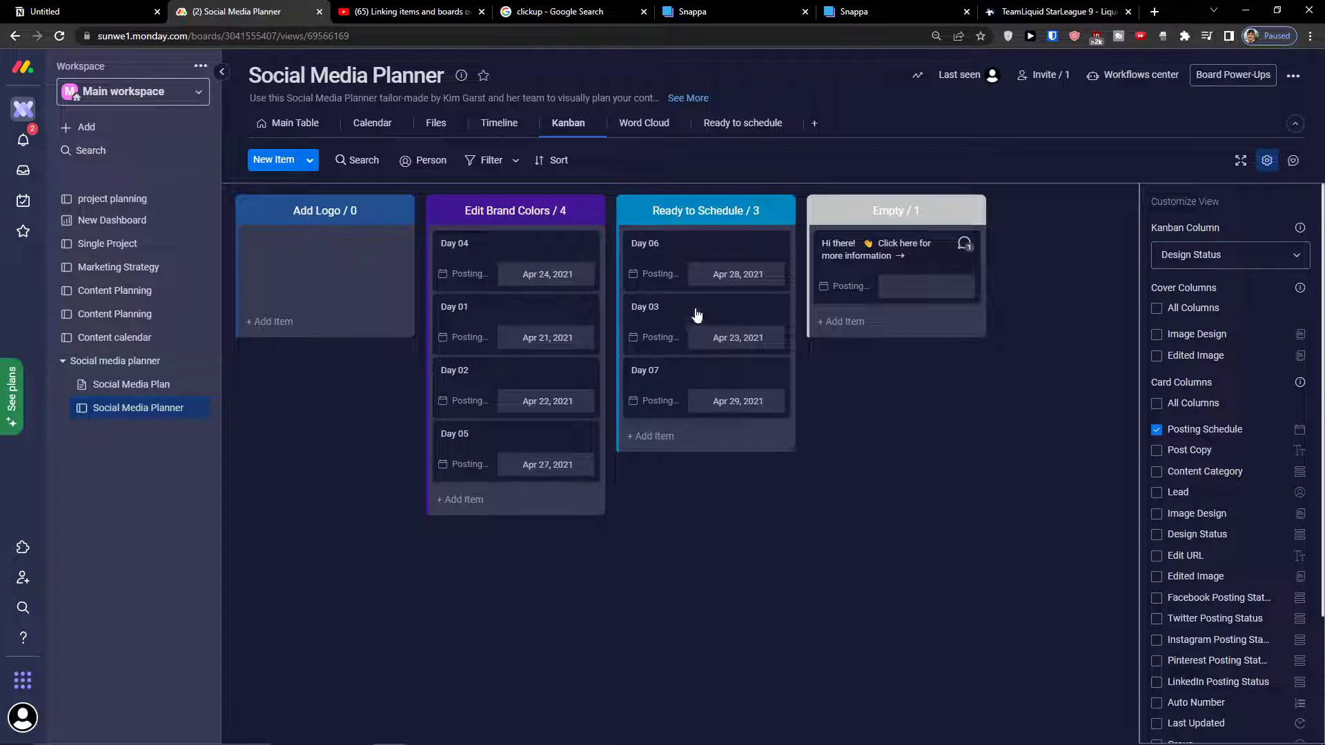